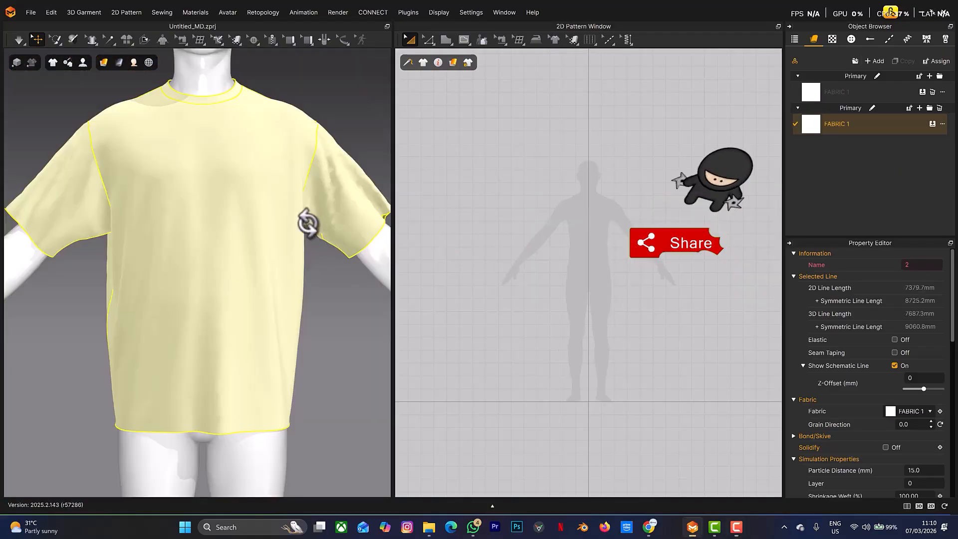
Step: Switch to the CONNECT store in the browser and search its Trim category for "buckle"
mouse_move(308, 222)
right_down()
mouse_move(259, 216)
mouse_move(304, 223)
mouse_move(292, 224)
right_up()
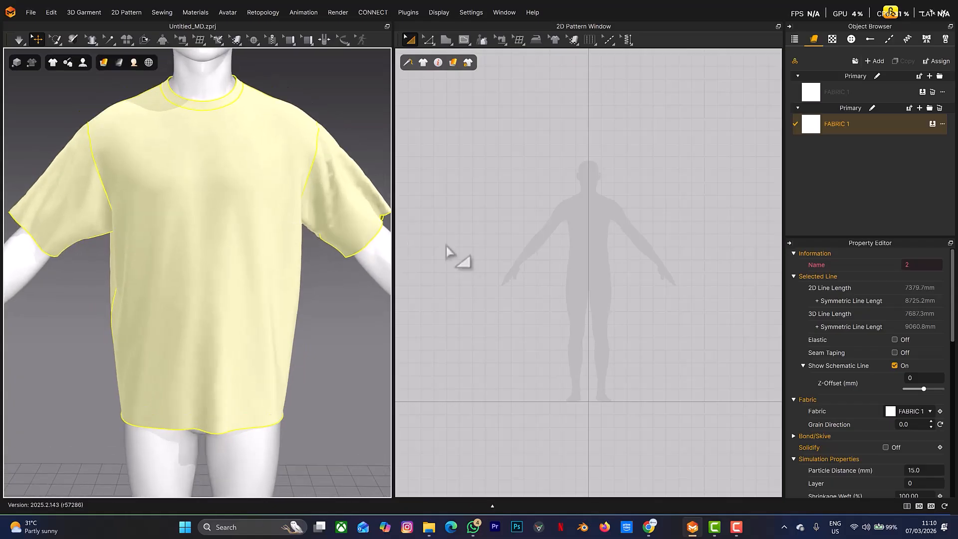
click(649, 527)
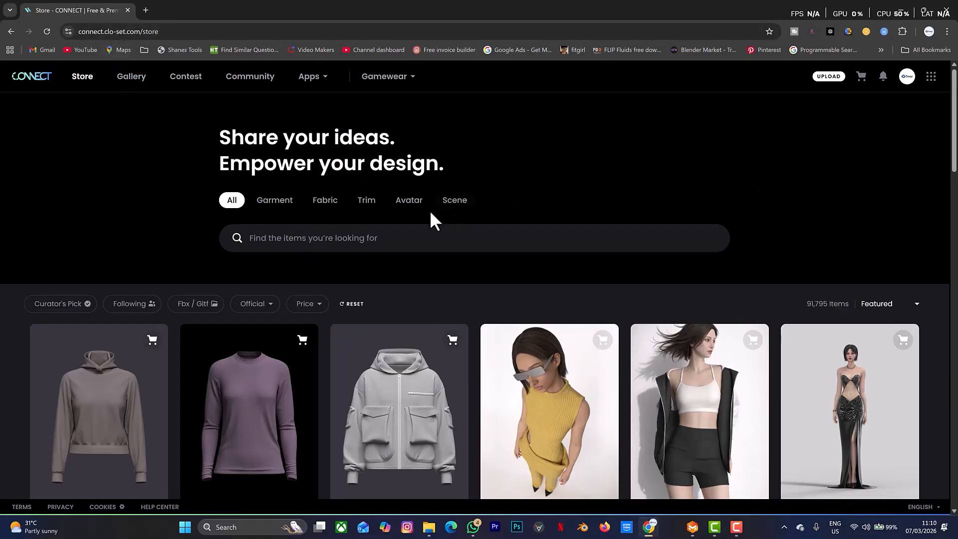
click(366, 202)
click(320, 238)
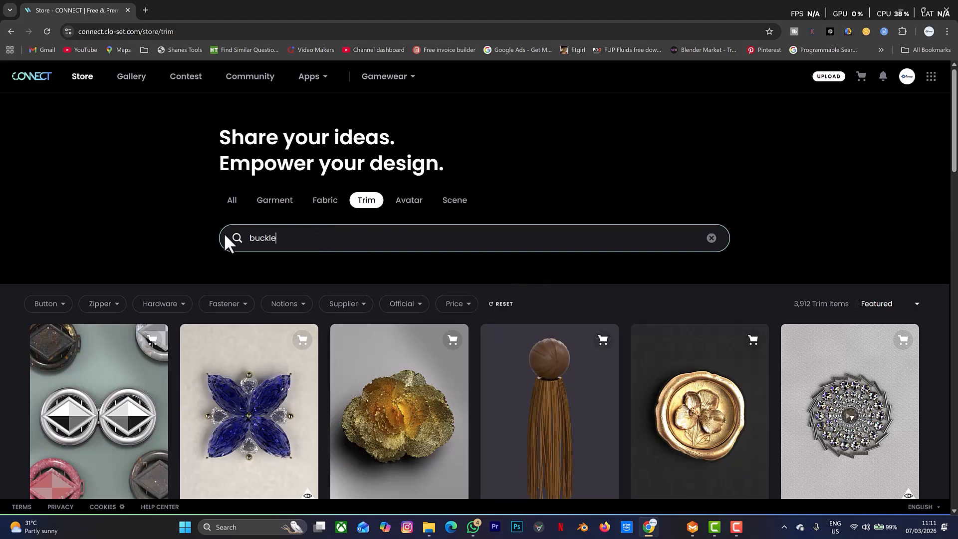
text(buckle)
click(236, 241)
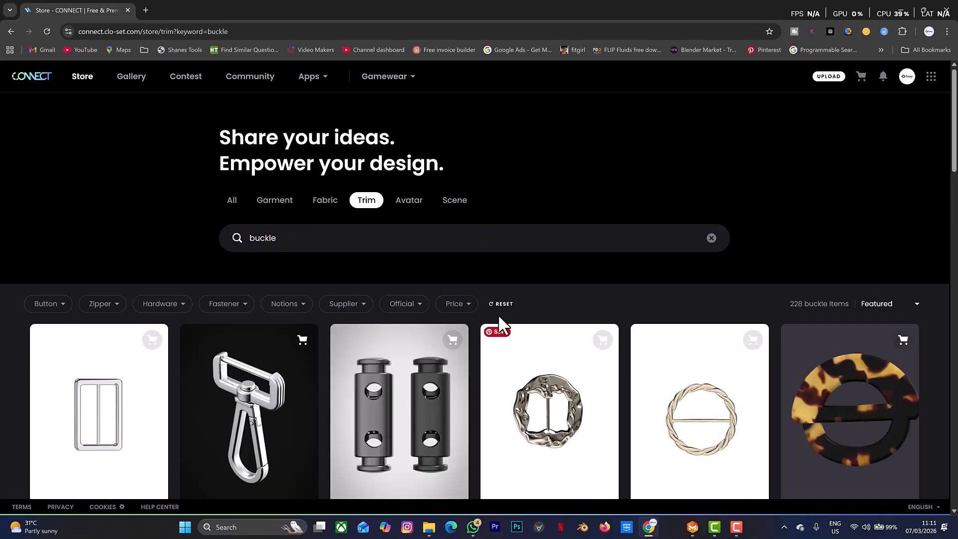
Step: Filter the buckle results by price to Free and browse the available trims
scroll(153, 456, down, 3)
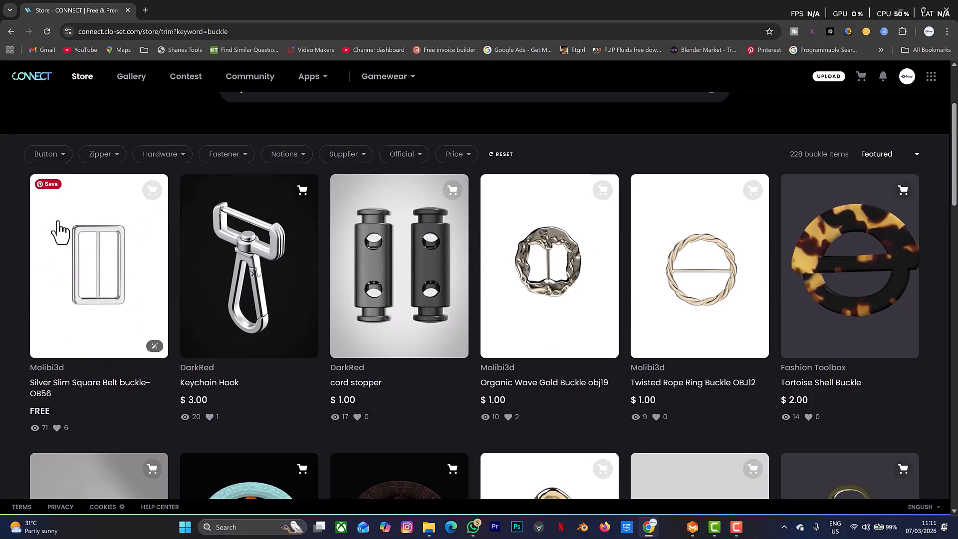
click(454, 156)
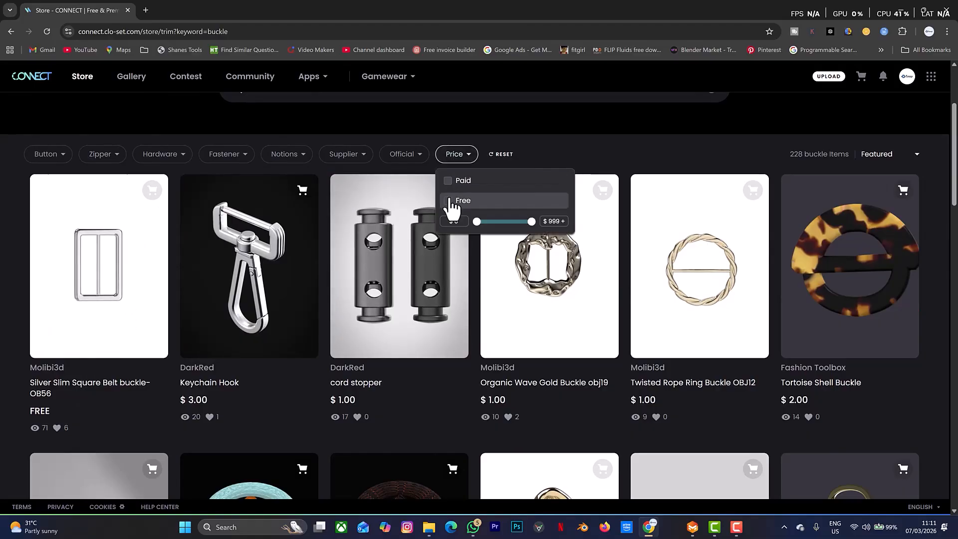
click(448, 201)
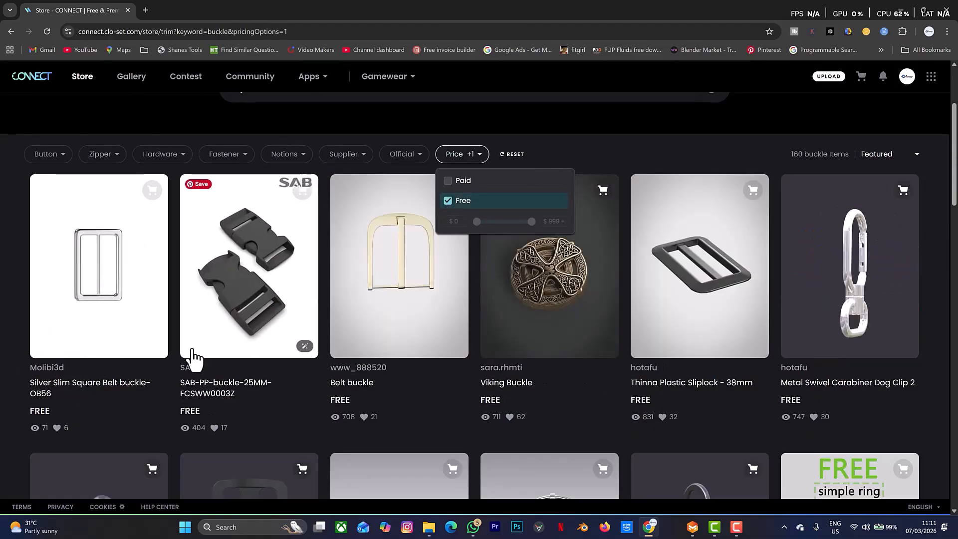
scroll(190, 357, down, 5)
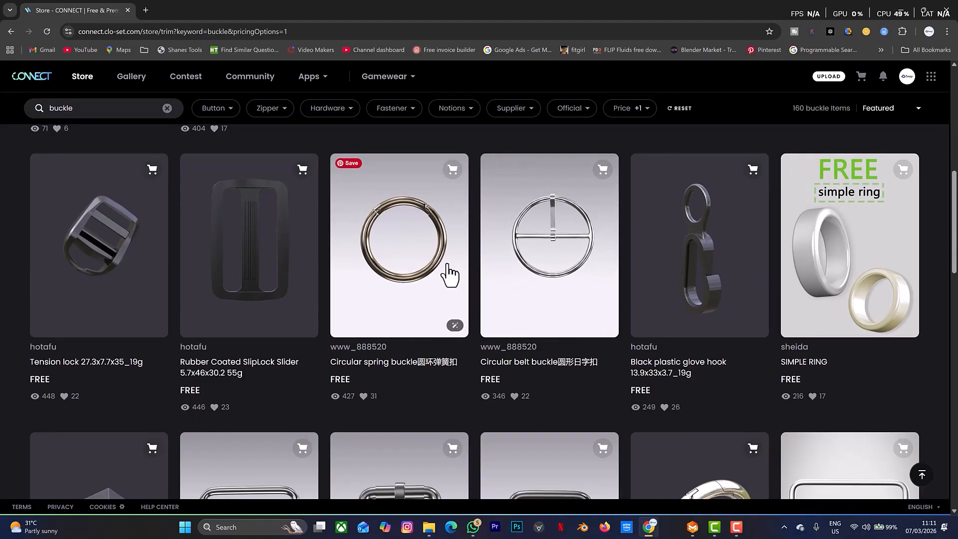
scroll(449, 272, up, 4)
scroll(453, 262, up, 4)
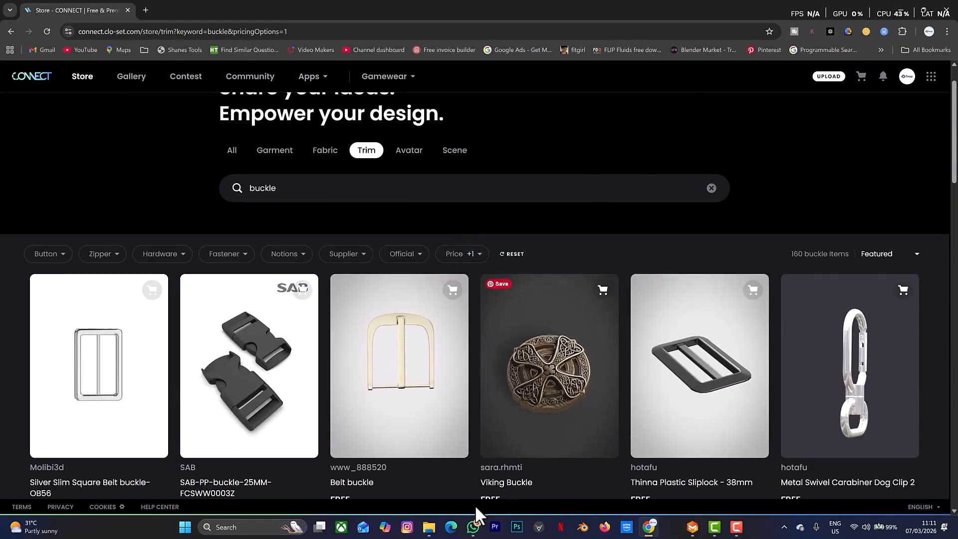
Step: Inspect the trim file inside the Silver Slim Square Belt buckle-OB56 archive in Downloads, and return to the Downloads folder
click(428, 527)
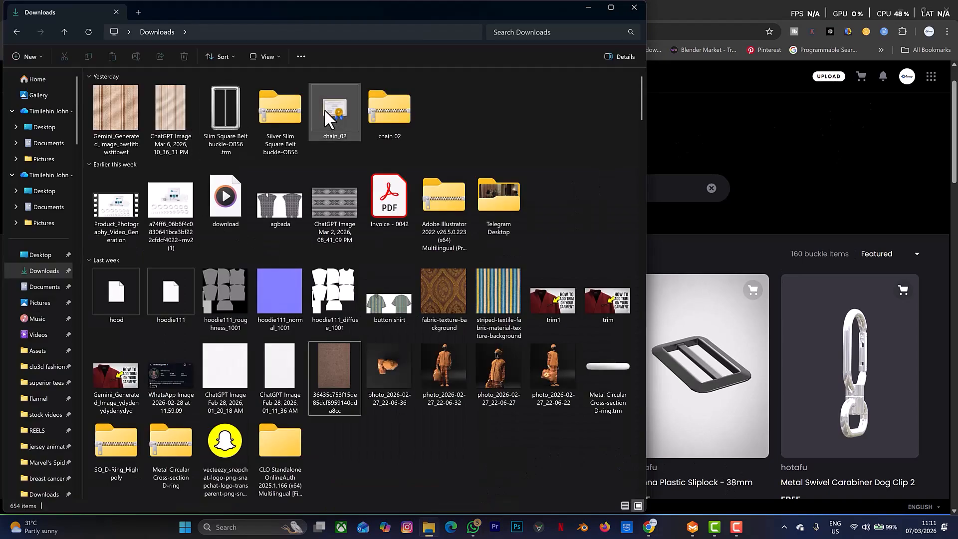
double_click(288, 122)
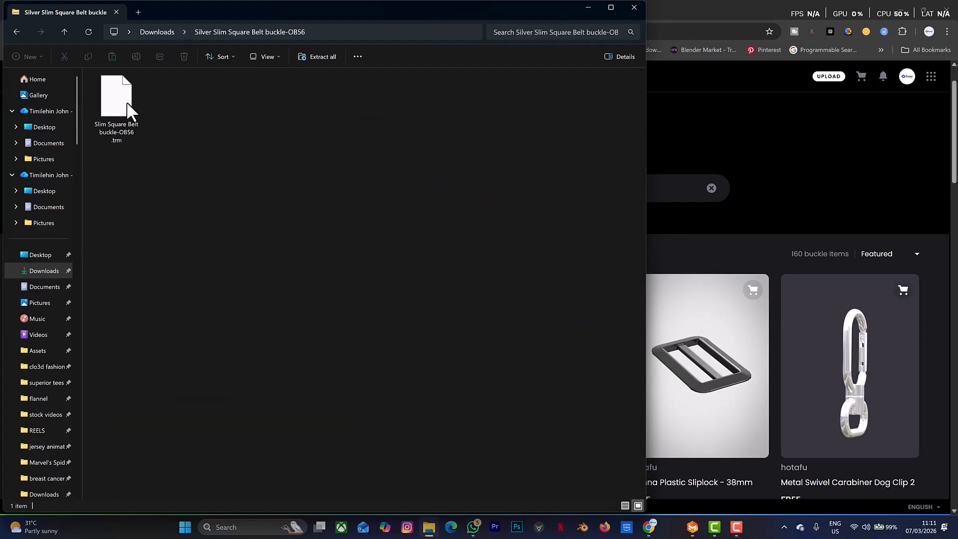
click(124, 115)
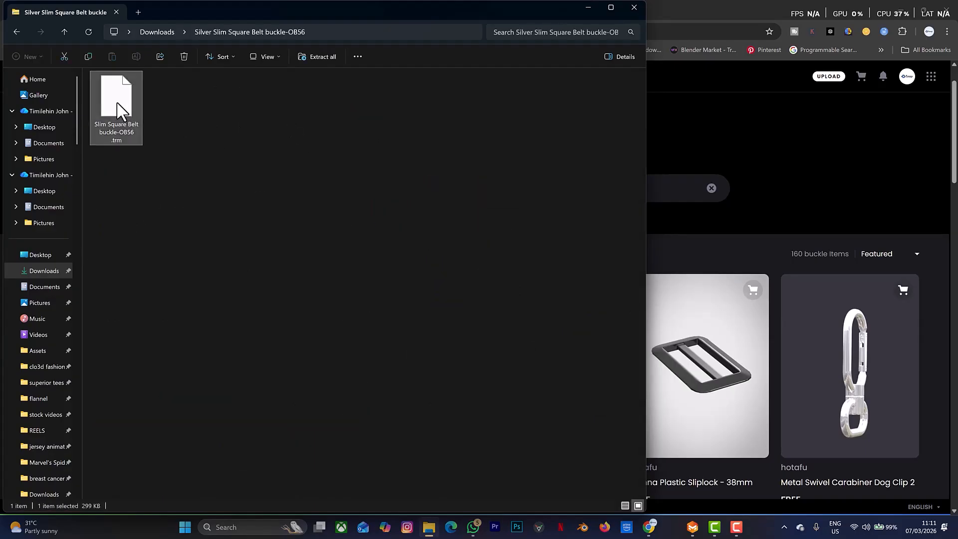
click(65, 33)
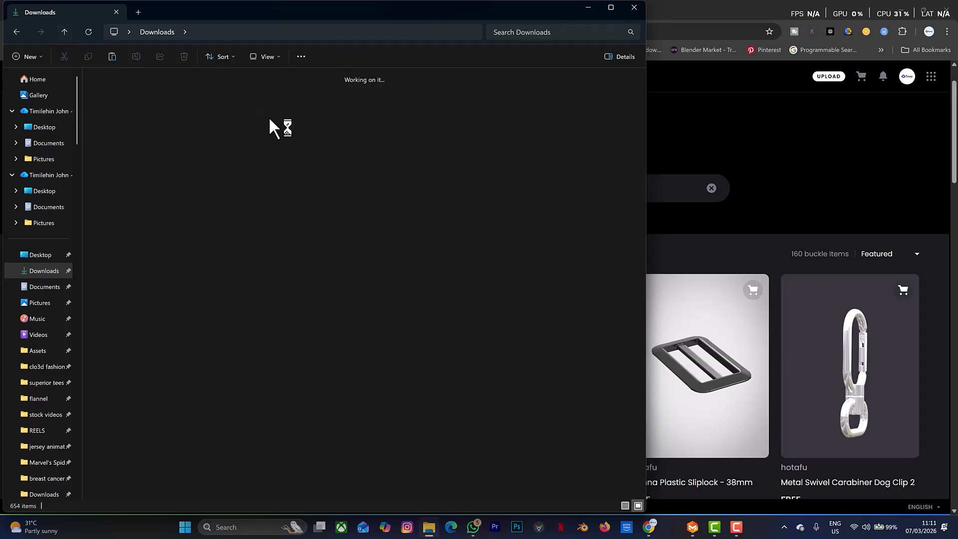
click(460, 133)
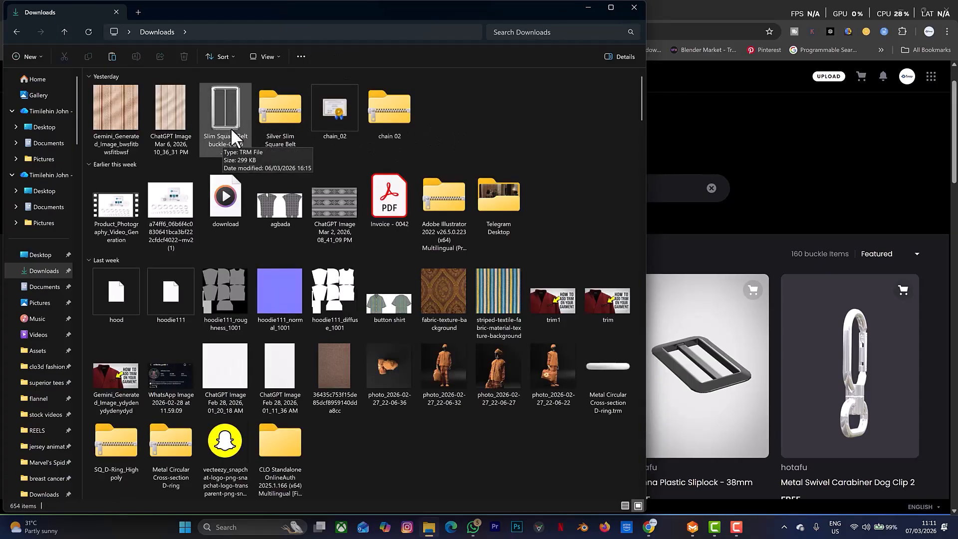
Step: Import Slim Square Belt buckle-OB56.trm from Downloads into the Marvelous Designer project, keeping its position as Original
click(692, 528)
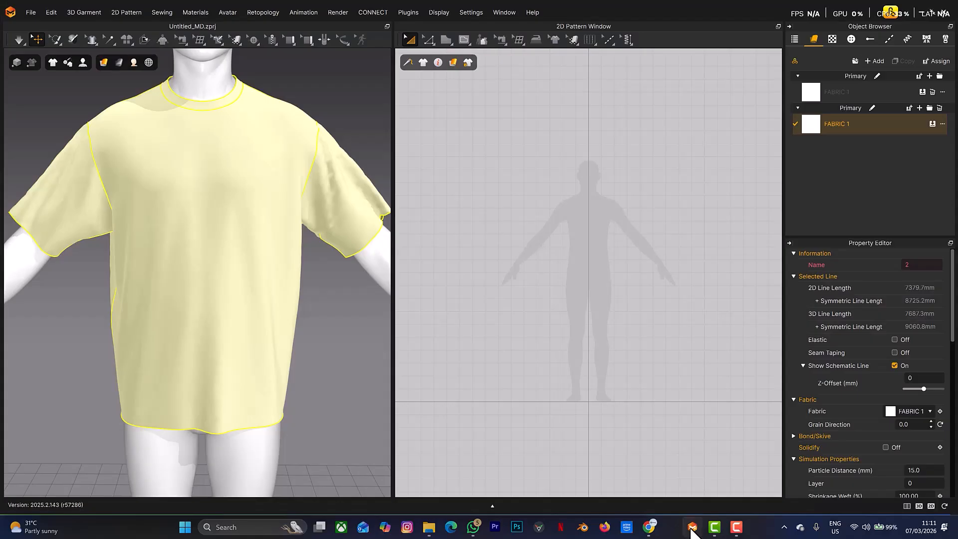
click(430, 527)
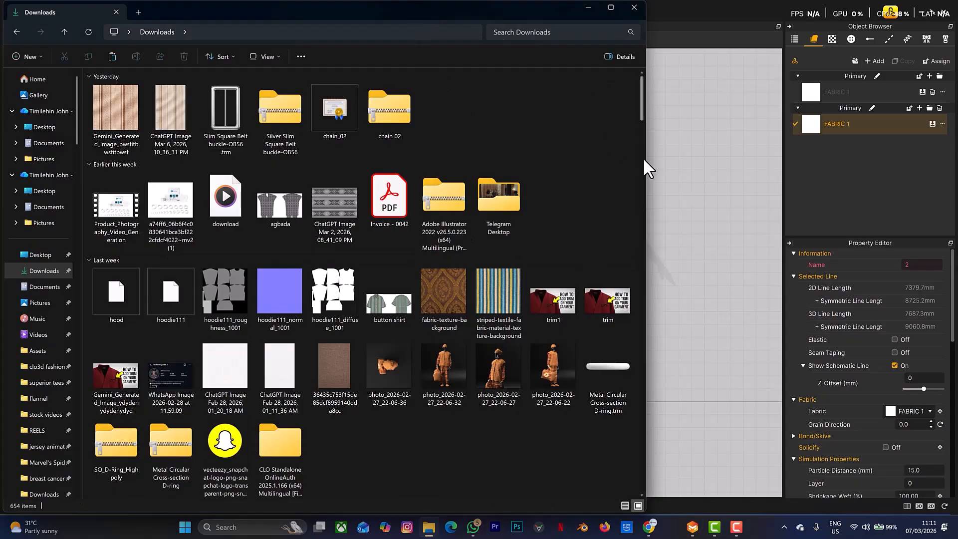
click(222, 112)
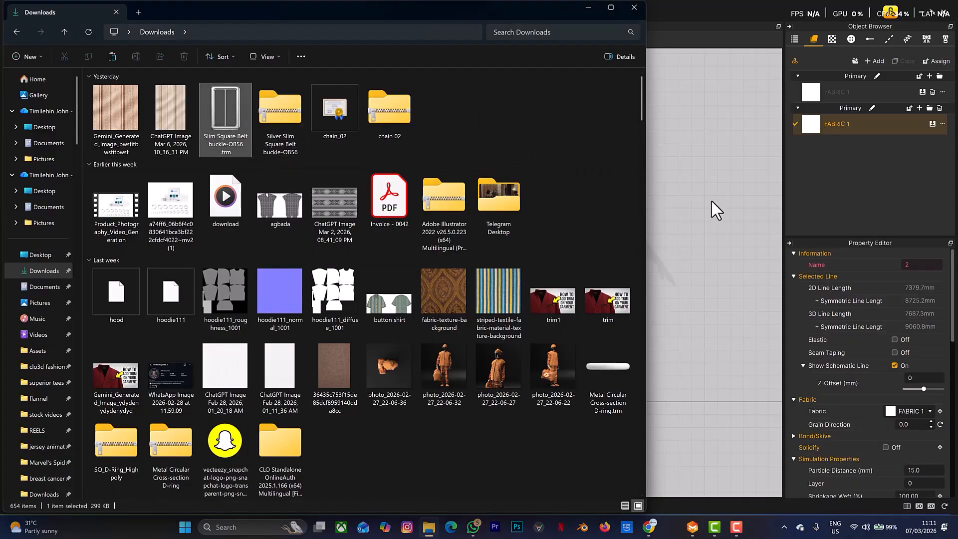
drag(711, 201, 704, 229)
click(689, 524)
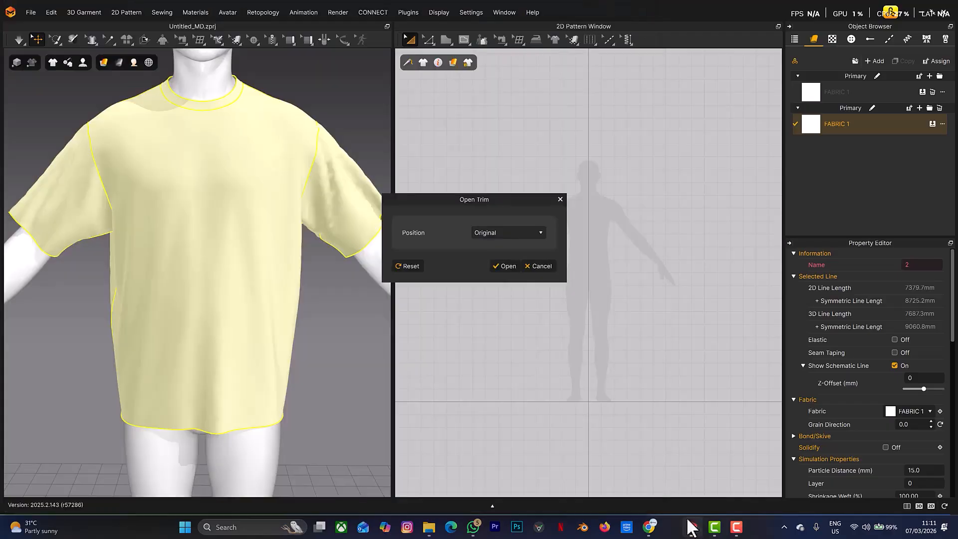
click(506, 267)
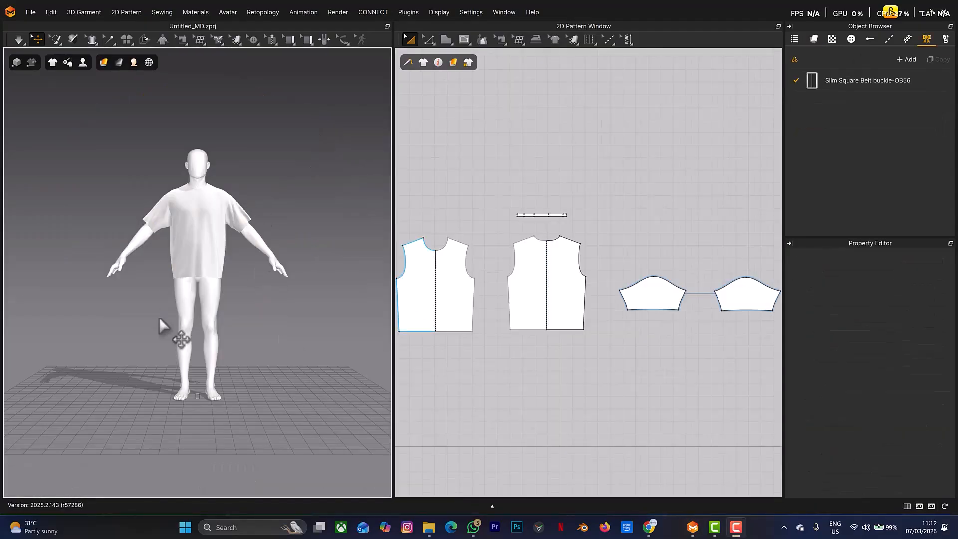
Step: Select the imported buckle between the avatar's feet and raise it to knee height
scroll(160, 317, up, 5)
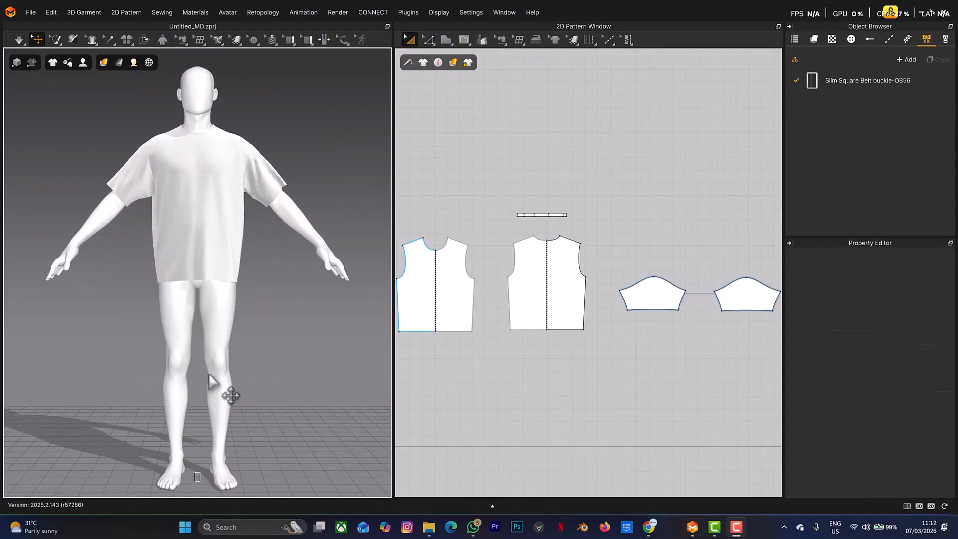
middle_drag(218, 350, 219, 172)
scroll(200, 320, up, 3)
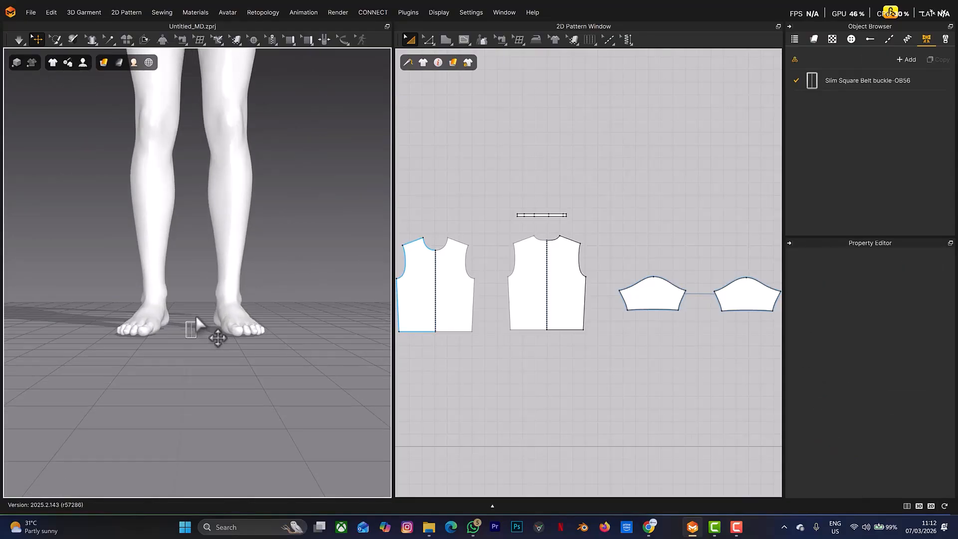
click(193, 322)
right_drag(193, 322, 182, 289)
drag(217, 188, 227, 94)
middle_drag(207, 214, 195, 339)
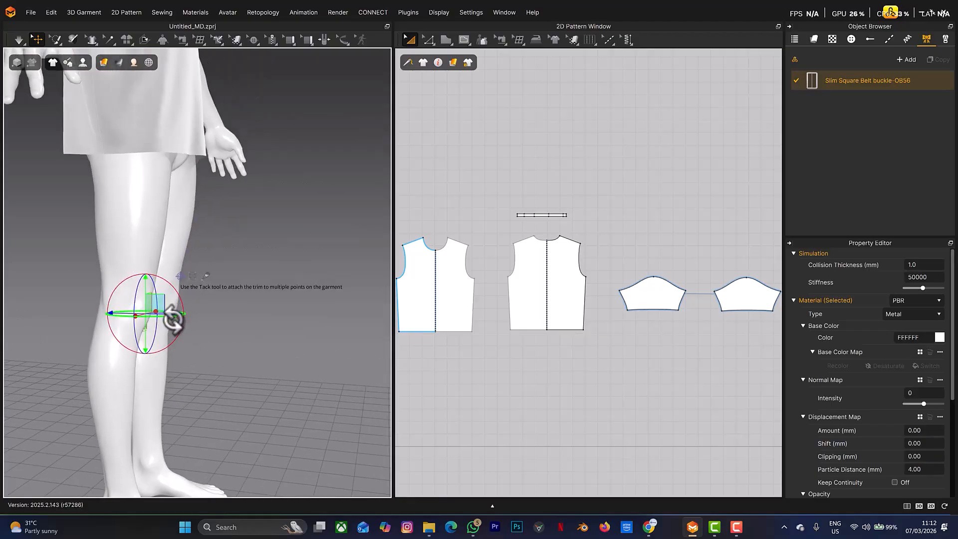
right_drag(176, 314, 173, 320)
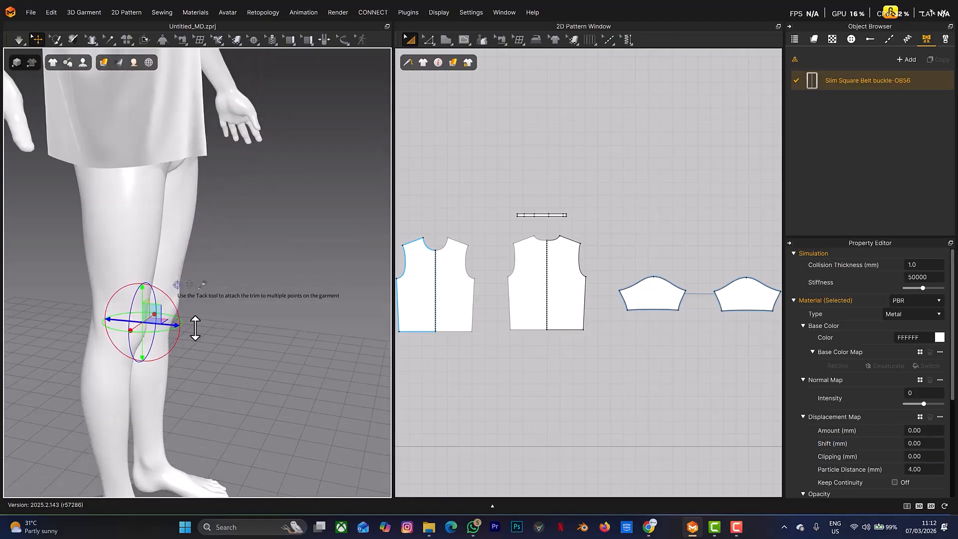
Step: Raise the buckle to the T-shirt's front at stomach height, place it just in front of the fabric, and deselect it
drag(174, 328, 199, 192)
middle_drag(198, 192, 197, 313)
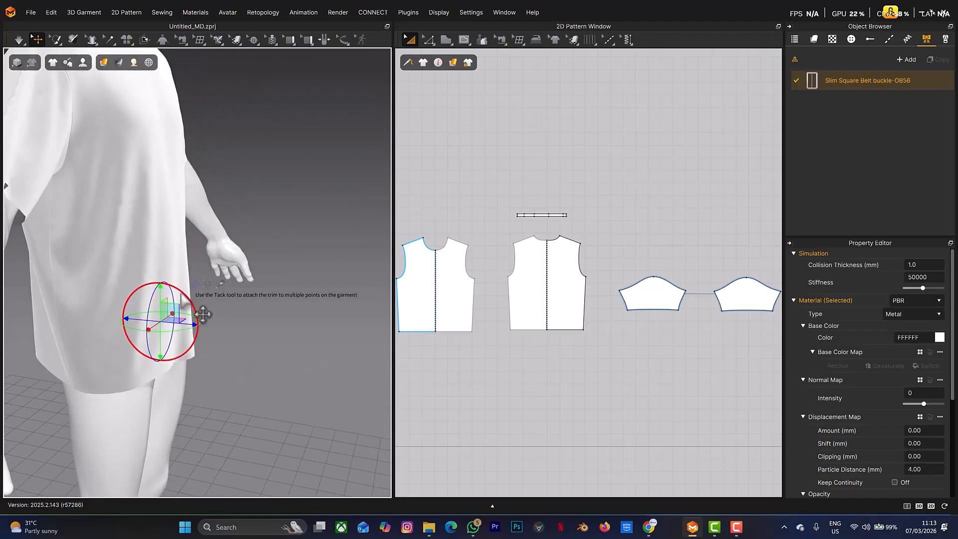
drag(202, 330, 224, 331)
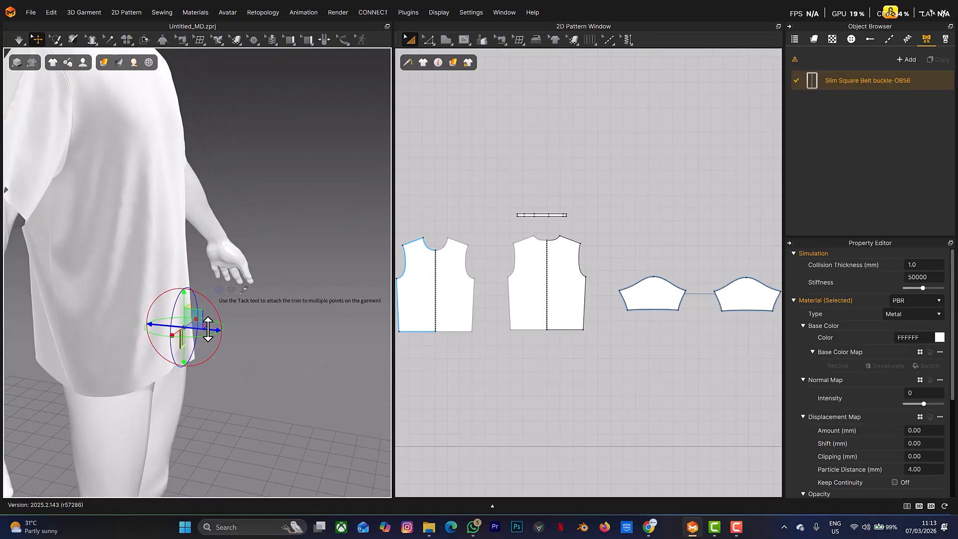
drag(190, 252, 179, 195)
key(2)
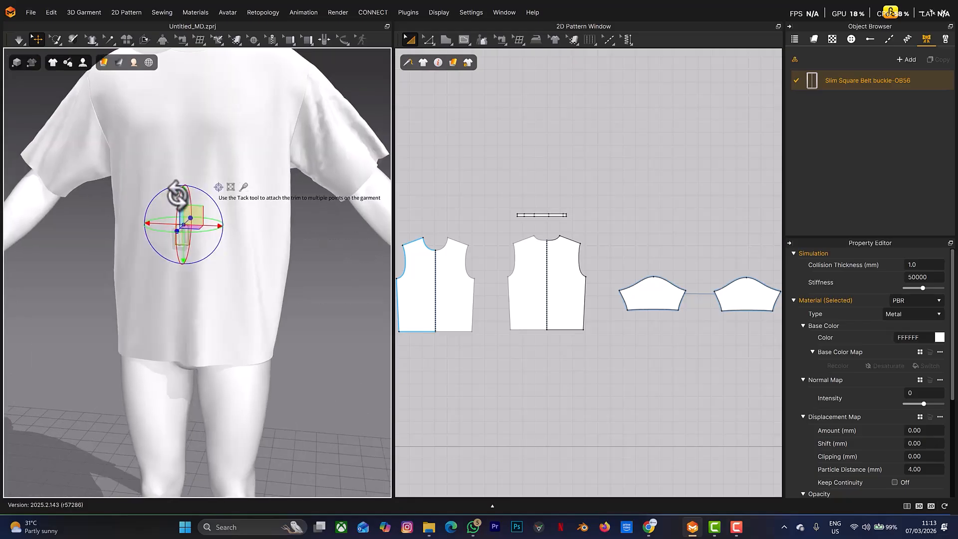
right_drag(178, 195, 197, 250)
drag(196, 248, 199, 254)
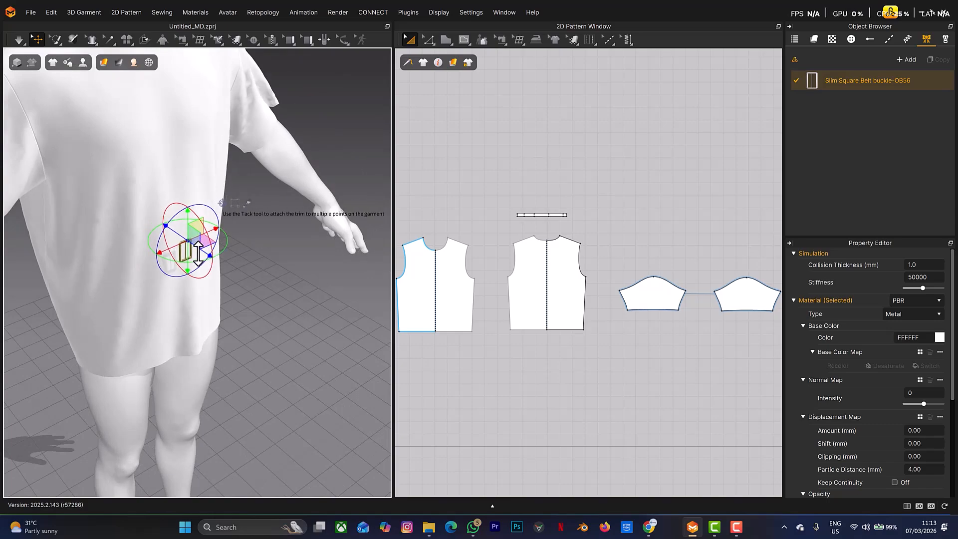
click(21, 41)
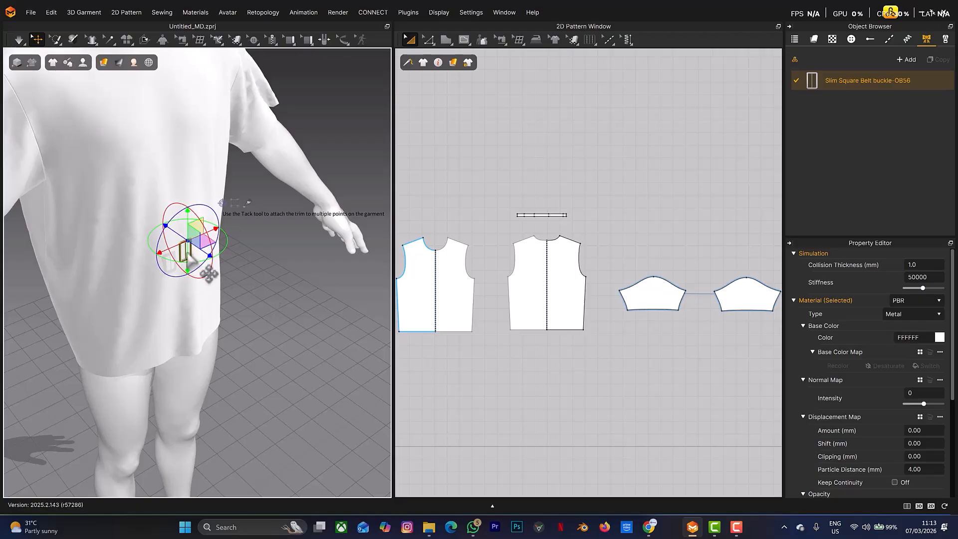
click(238, 219)
Step: Select the buckle, adjust its scale slightly along the vertical and depth axes, and restore the move and rotate gizmo
right_drag(238, 218, 221, 208)
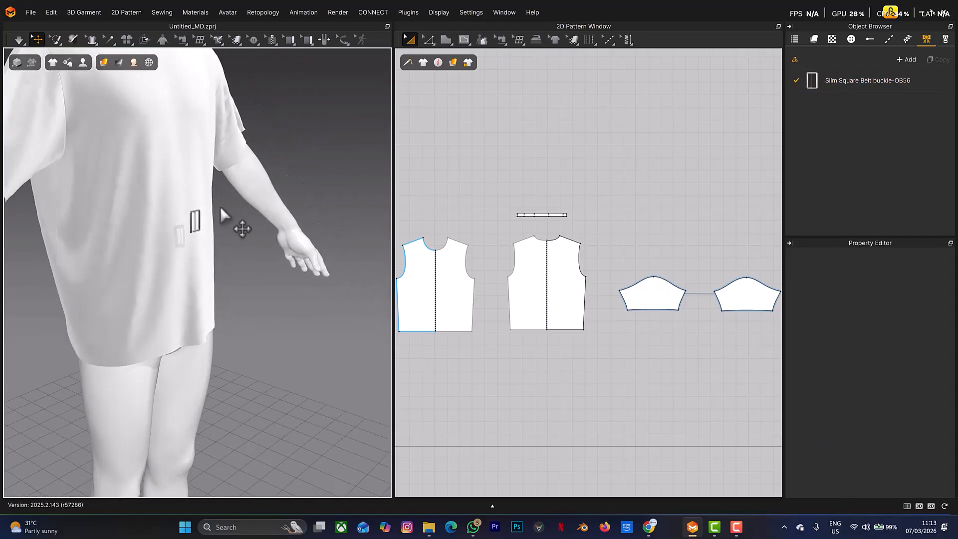
scroll(220, 205, up, 3)
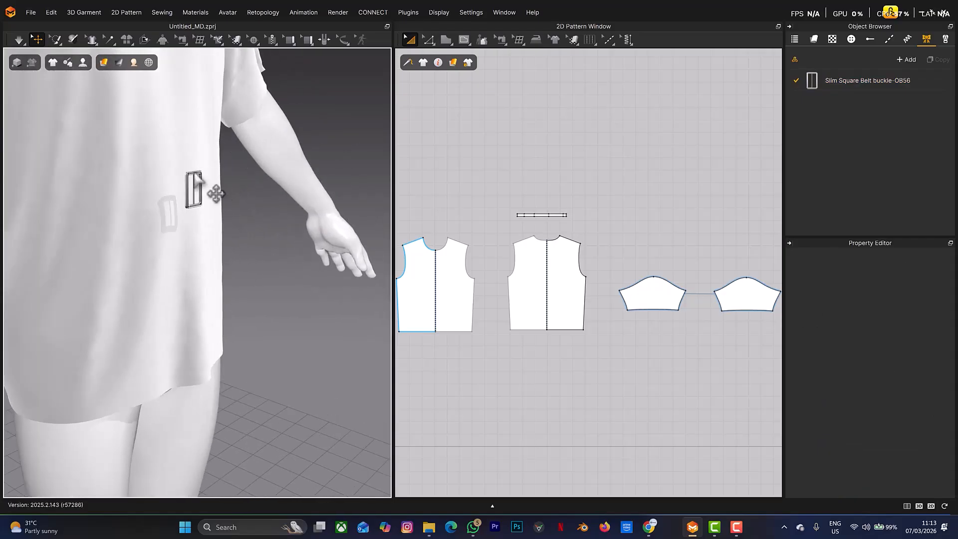
click(216, 194)
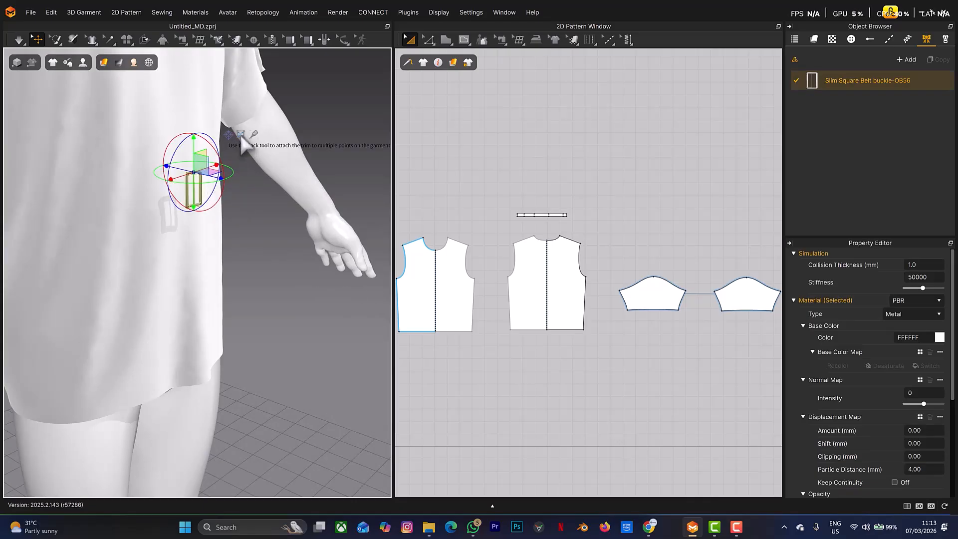
click(240, 135)
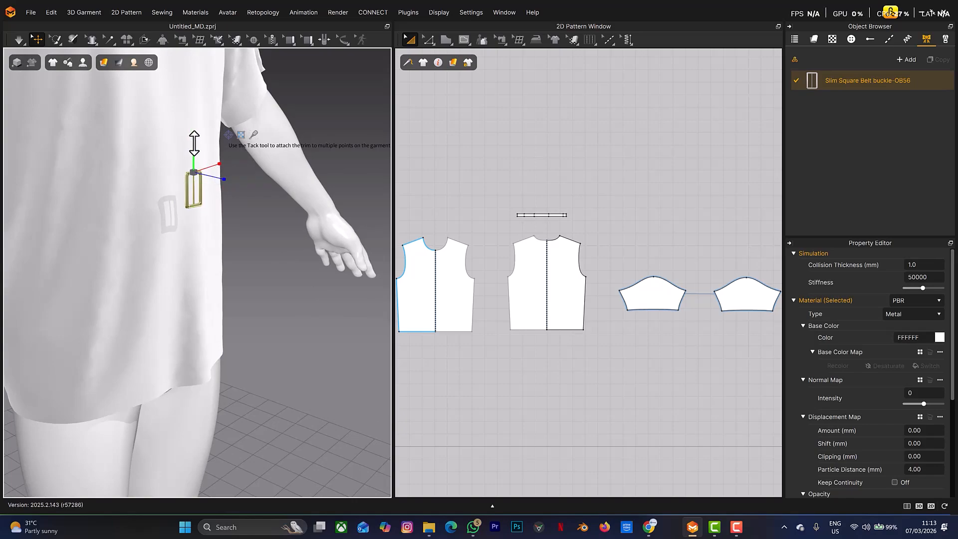
drag(194, 142, 195, 141)
mouse_move(225, 158)
right_down()
mouse_move(209, 169)
mouse_move(249, 220)
mouse_move(258, 202)
mouse_move(229, 173)
right_up()
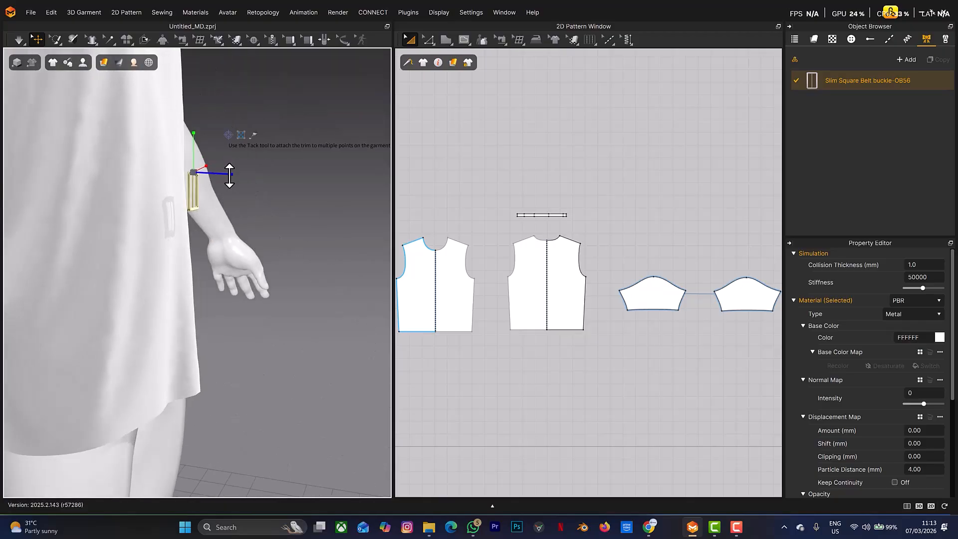
mouse_move(229, 175)
mouse_down()
mouse_move(252, 184)
mouse_move(233, 185)
mouse_up()
mouse_move(213, 174)
right_down()
mouse_move(165, 172)
mouse_move(221, 164)
mouse_move(214, 186)
mouse_move(239, 175)
mouse_move(208, 161)
right_up()
scroll(201, 167, down, 1)
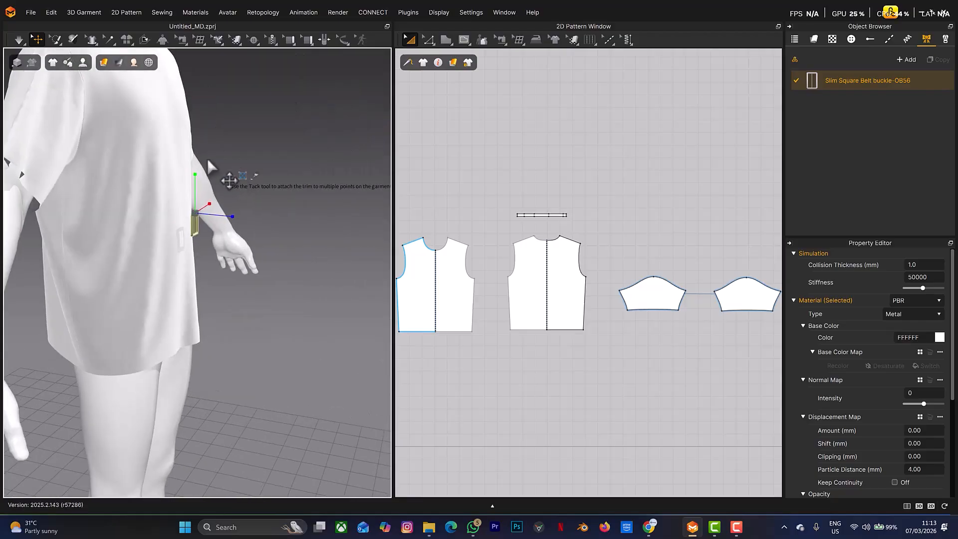
click(244, 177)
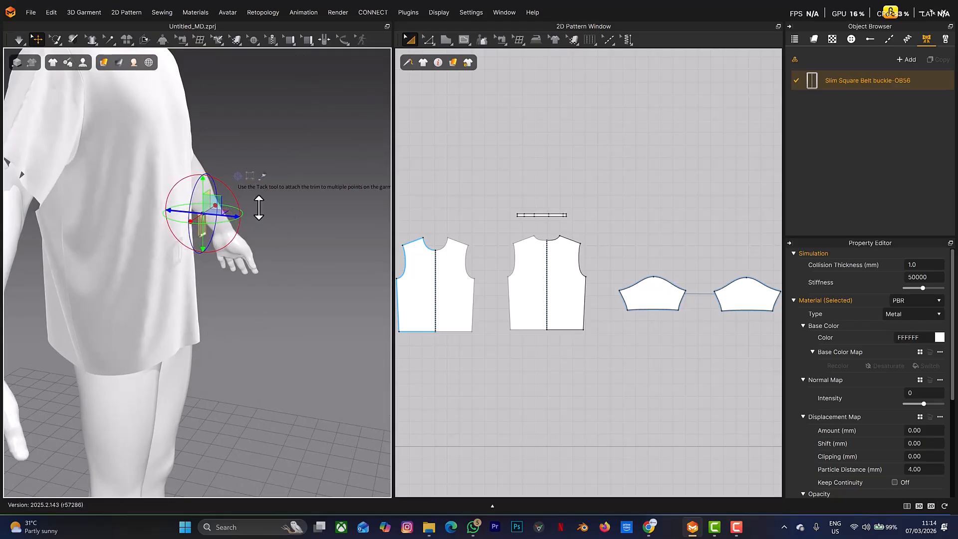
Step: Select all the T-shirt patterns in the 2D pattern window and move them together over the avatar silhouette
mouse_move(235, 212)
right_down()
mouse_move(199, 213)
mouse_move(223, 209)
right_up()
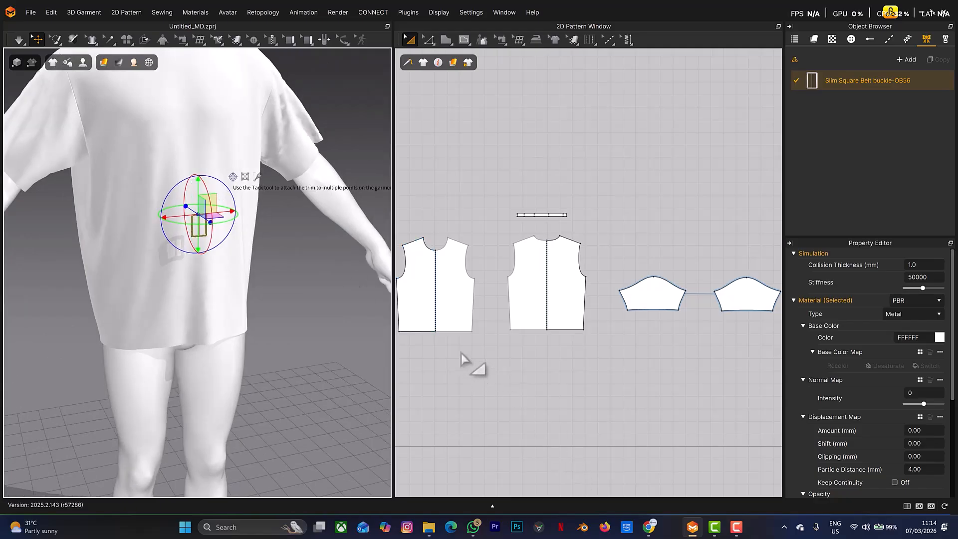
scroll(468, 364, down, 3)
right_drag(469, 364, 637, 289)
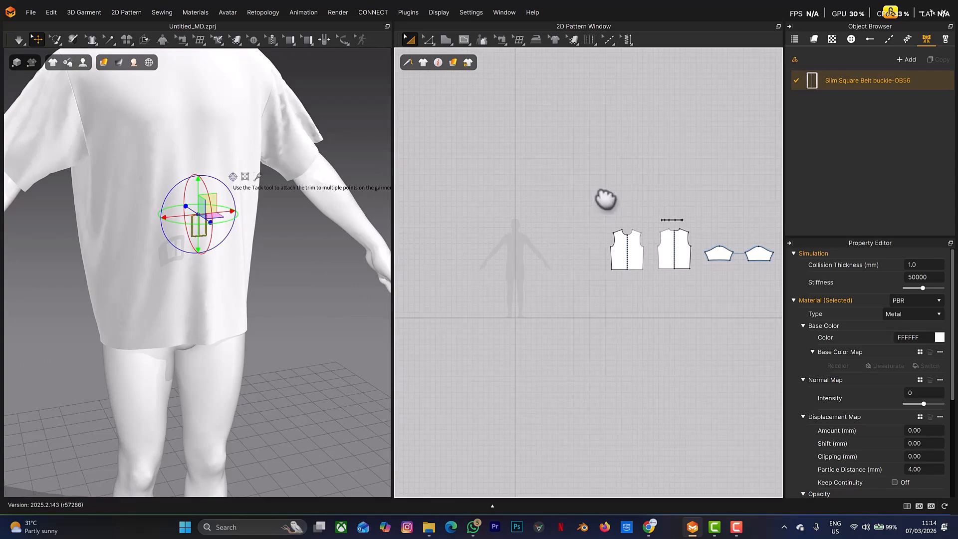
drag(577, 188, 798, 307)
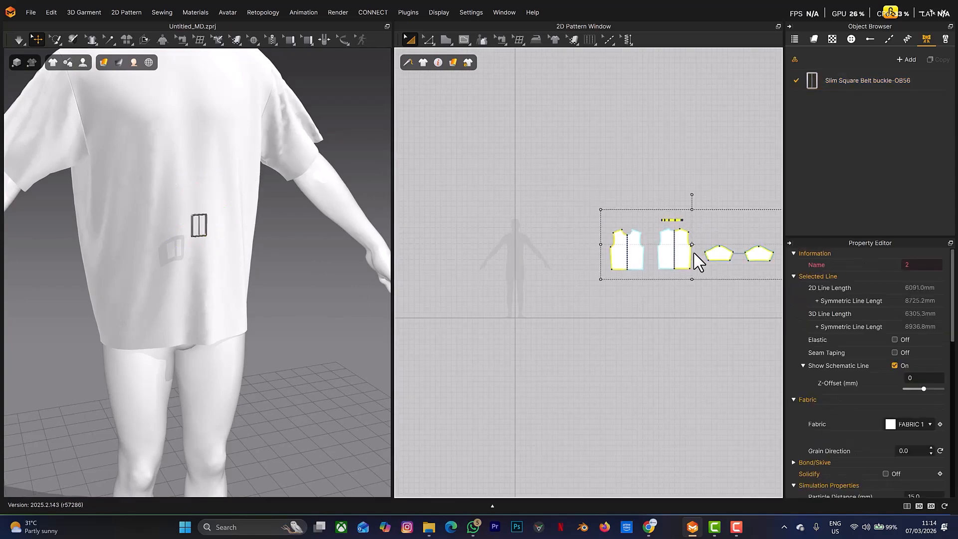
drag(681, 256, 532, 231)
scroll(527, 249, up, 3)
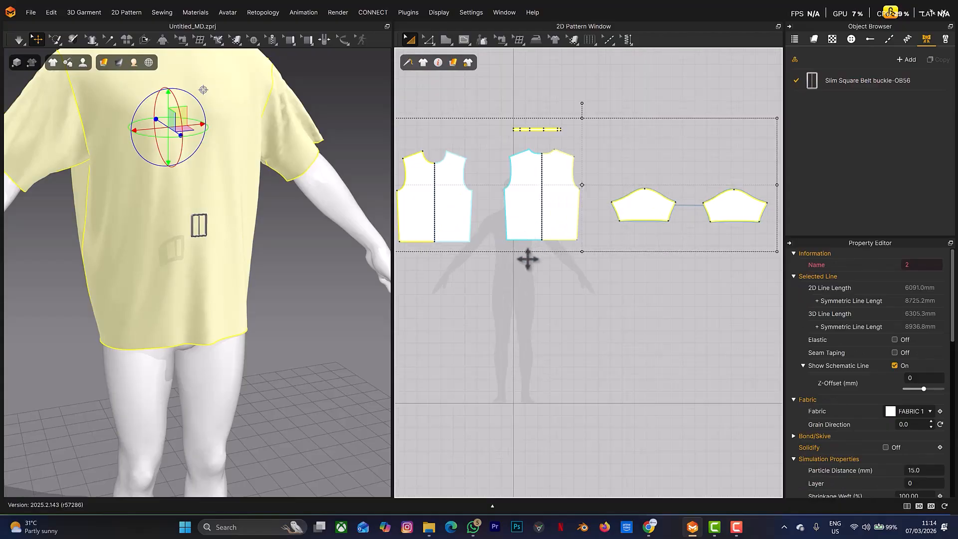
scroll(523, 300, up, 4)
scroll(523, 315, down, 5)
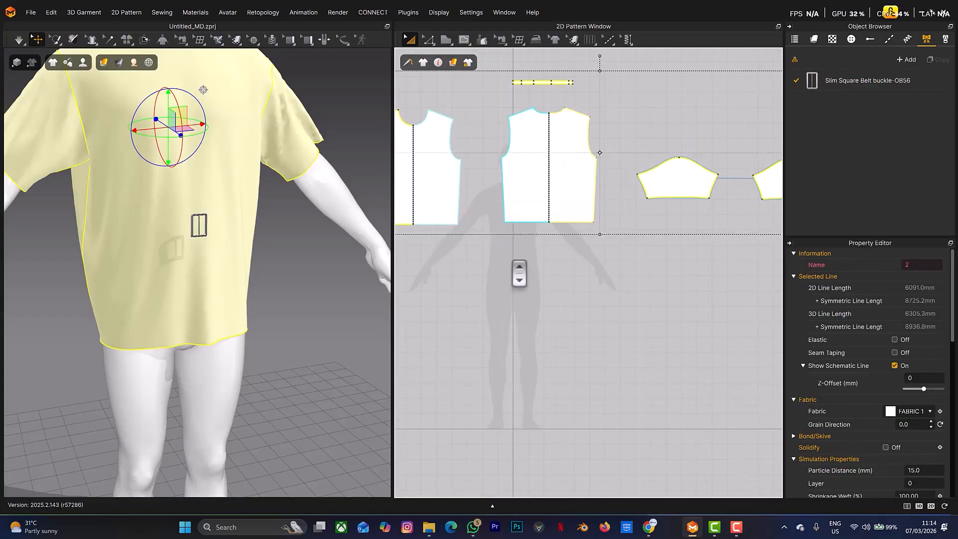
scroll(232, 227, up, 2)
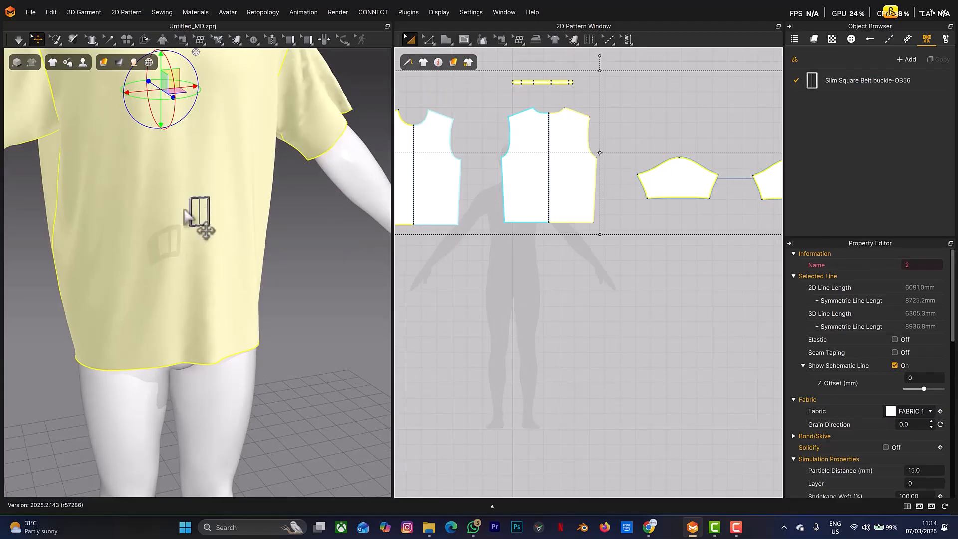
Step: Create a rectangle pattern 100 mm wide and 40 mm high just below the T-shirt body pattern, on the avatar silhouette
key(s)
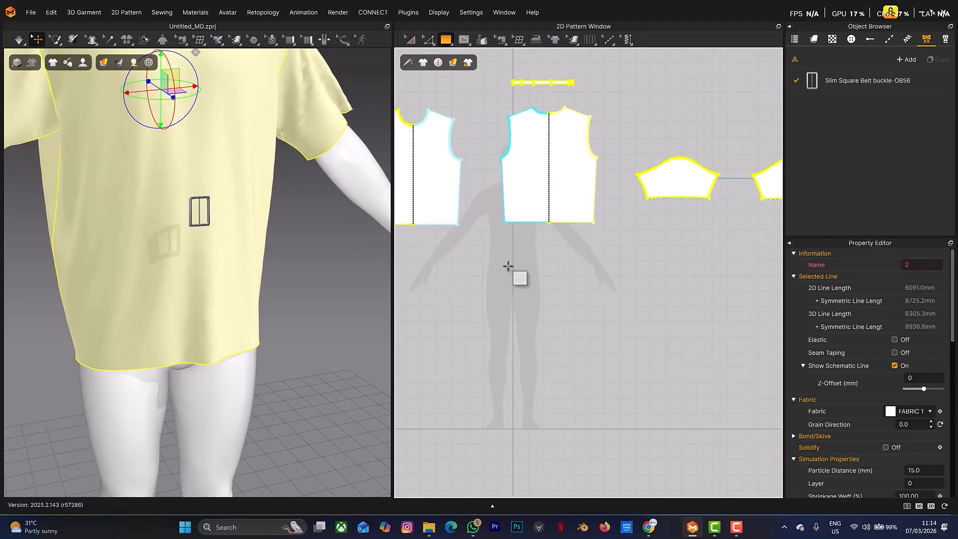
click(519, 271)
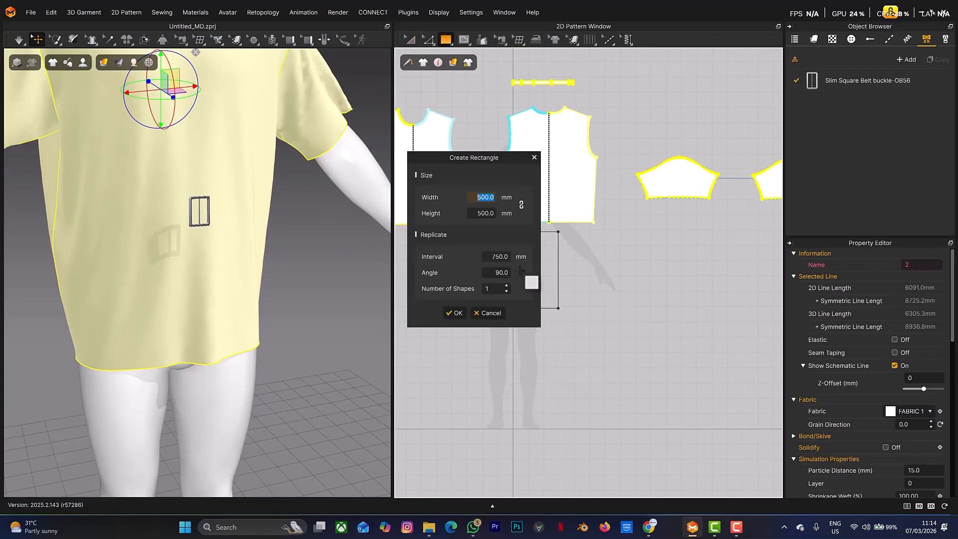
click(487, 213)
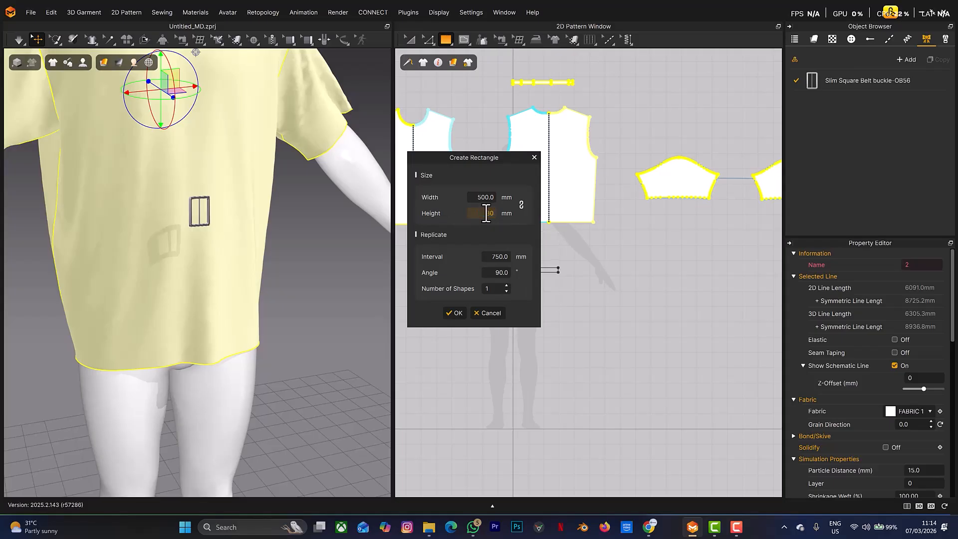
key(BackSpace)
key(BackSpace)
click(493, 198)
drag(504, 164, 446, 178)
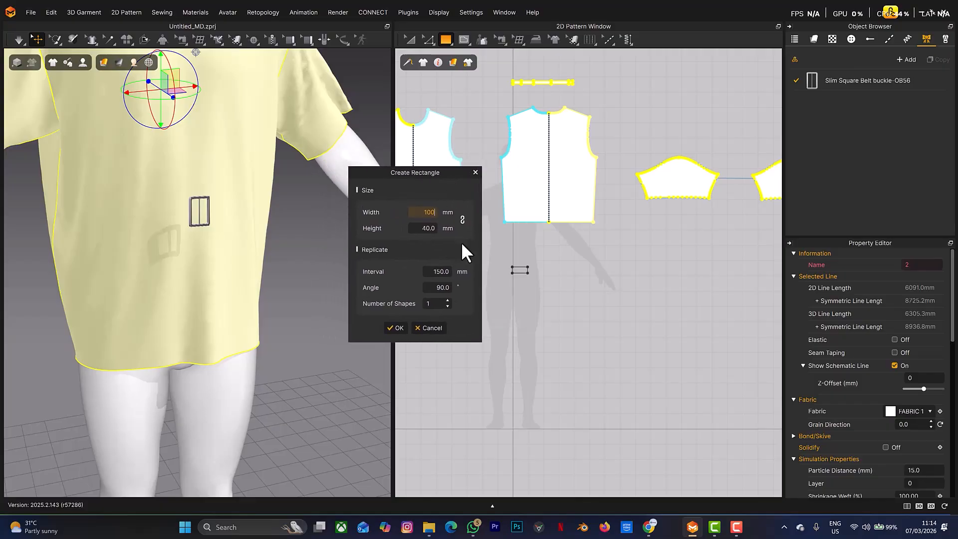
click(401, 331)
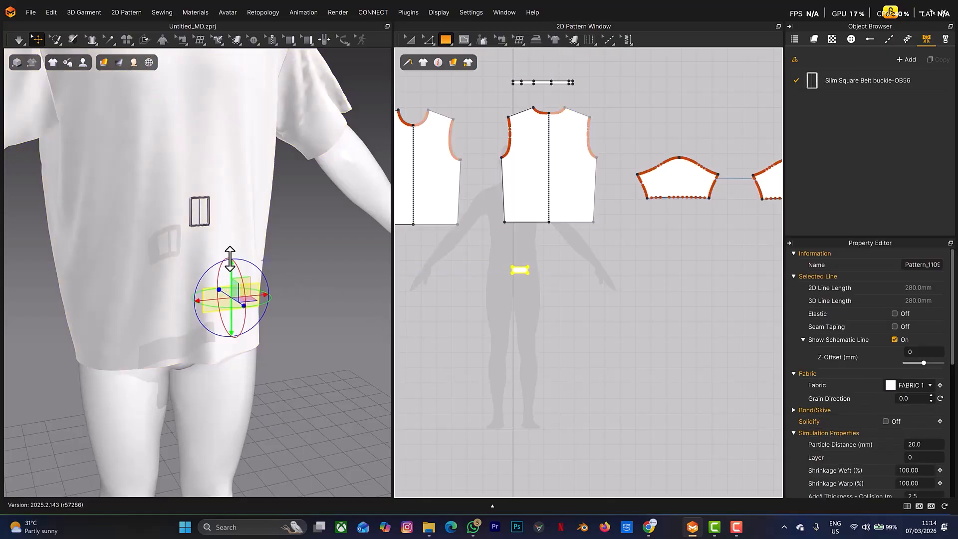
Step: Raise the new strap rectangle in 3D to the buckle's height, so it sits in front of the buckle
drag(230, 258, 211, 171)
scroll(223, 183, up, 3)
scroll(249, 163, up, 3)
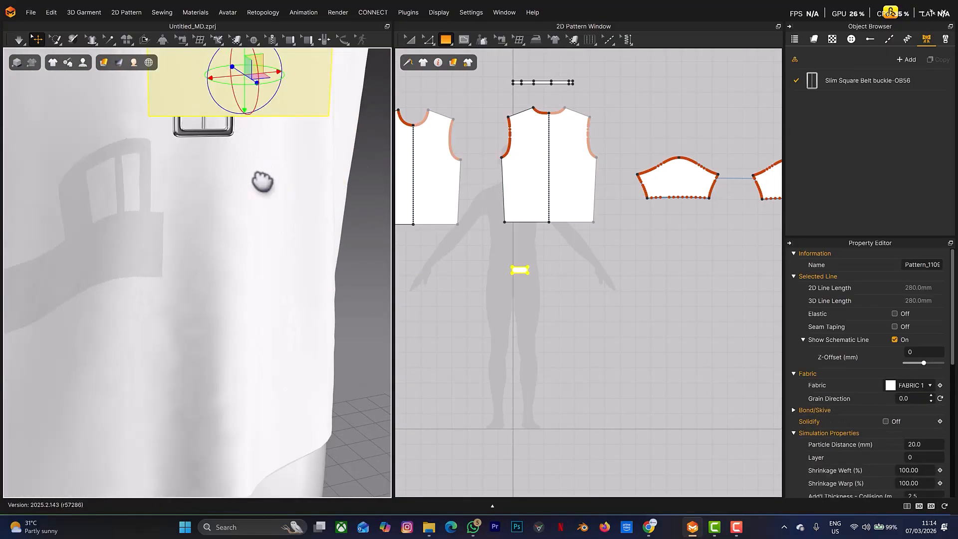
middle_drag(261, 182, 254, 284)
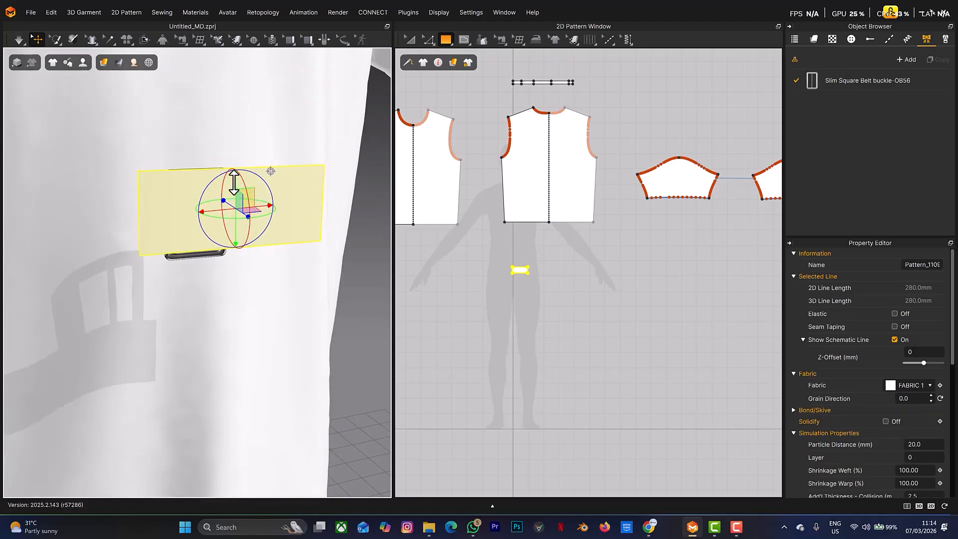
drag(235, 187, 244, 181)
mouse_move(257, 203)
right_down()
mouse_move(261, 214)
mouse_move(268, 204)
right_up()
drag(271, 199, 269, 172)
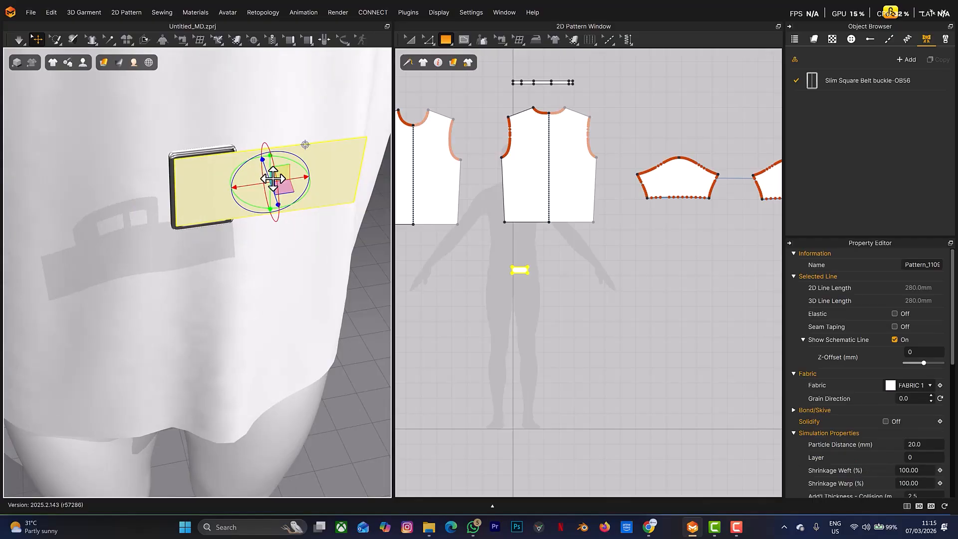
right_drag(273, 178, 279, 173)
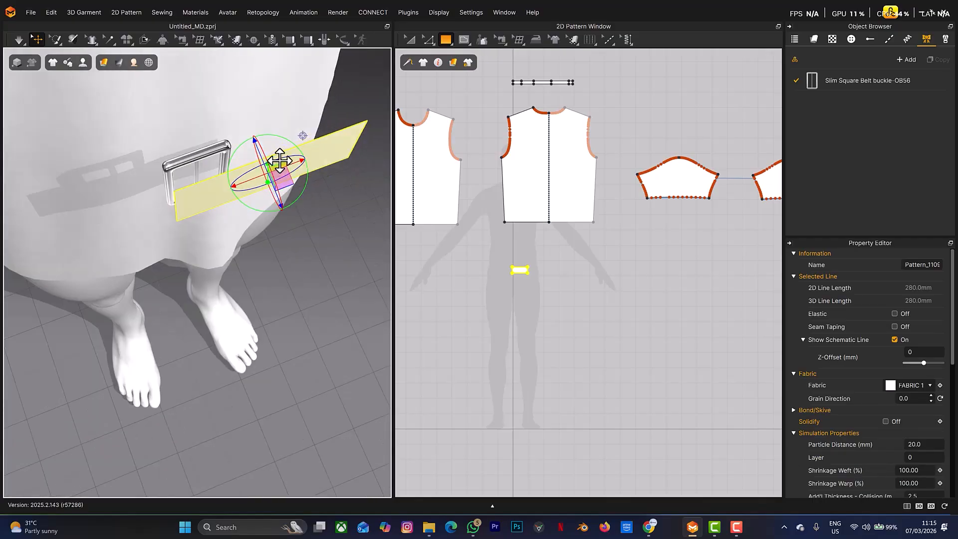
Step: Offset the strap rectangle's left edge as three internal lines spaced 15 mm apart
scroll(514, 261, up, 5)
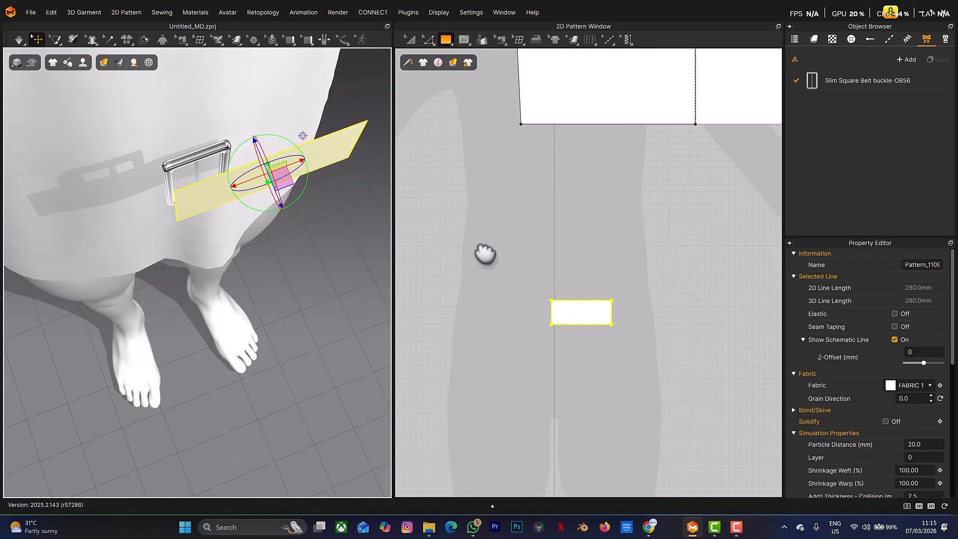
middle_drag(485, 253, 481, 188)
key(z)
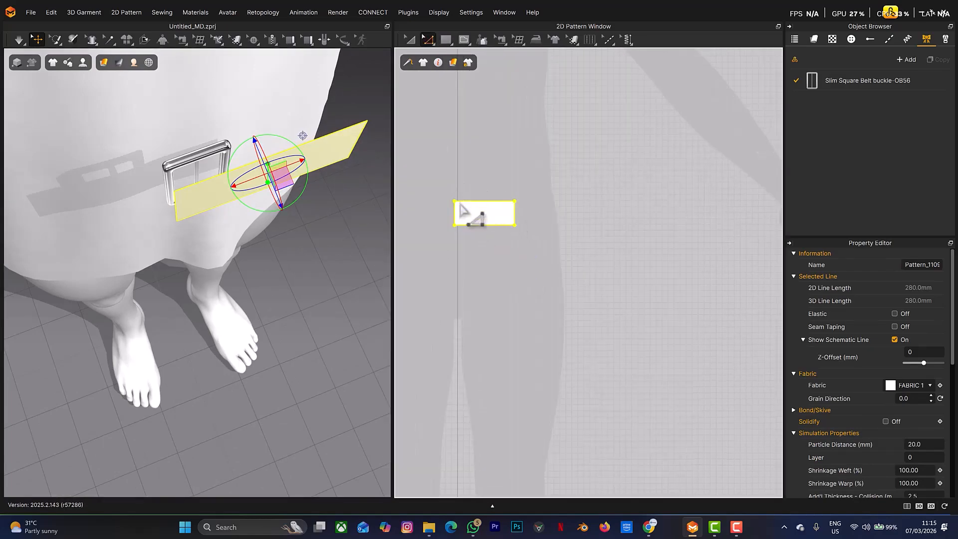
key(Escape)
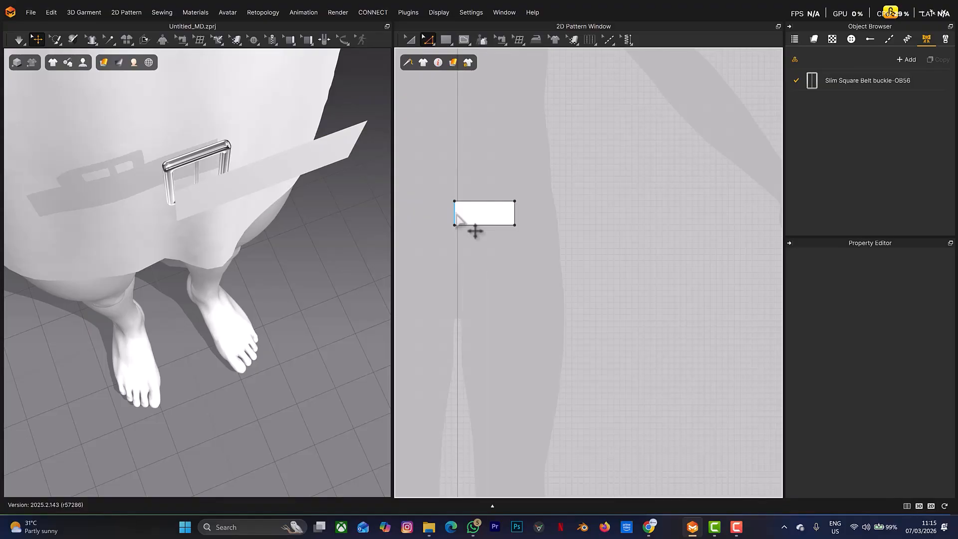
right_click(456, 214)
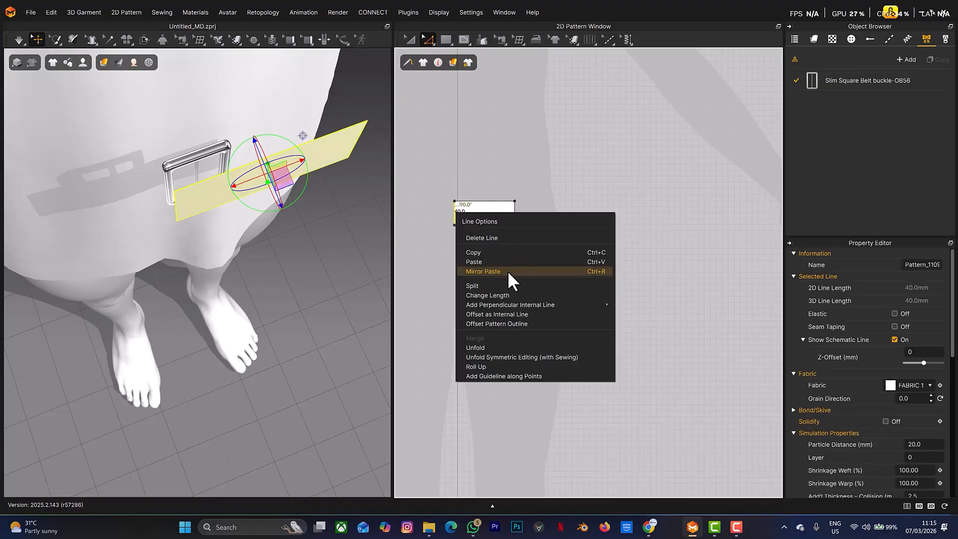
click(488, 315)
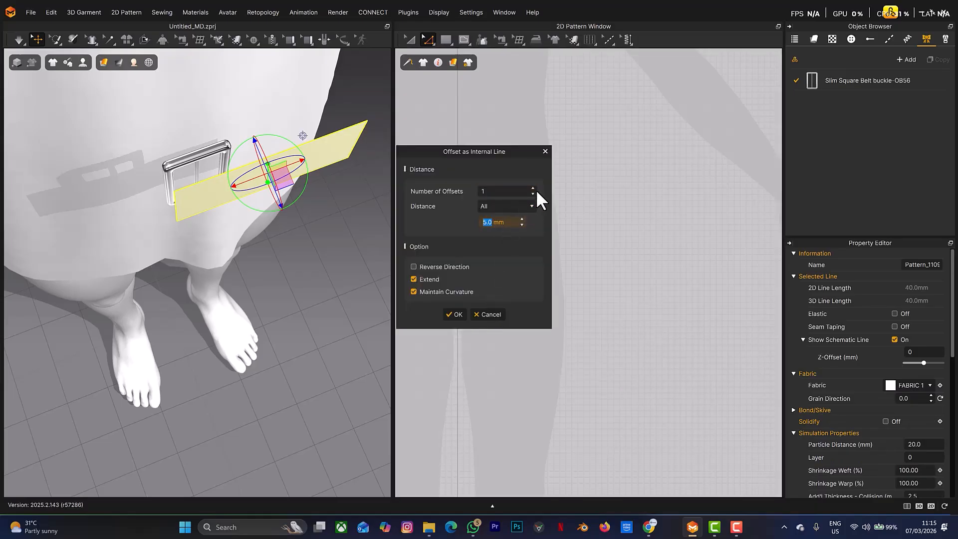
click(532, 188)
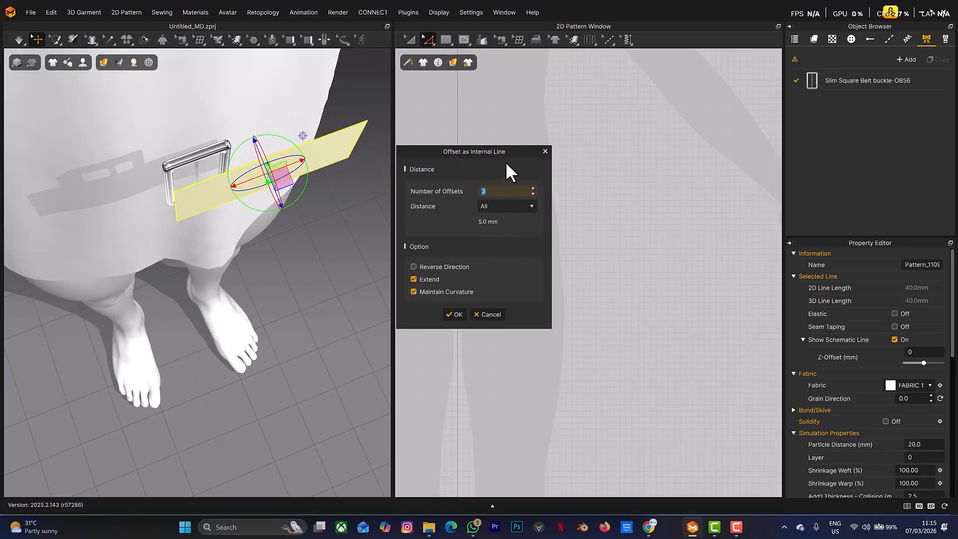
drag(512, 157, 617, 188)
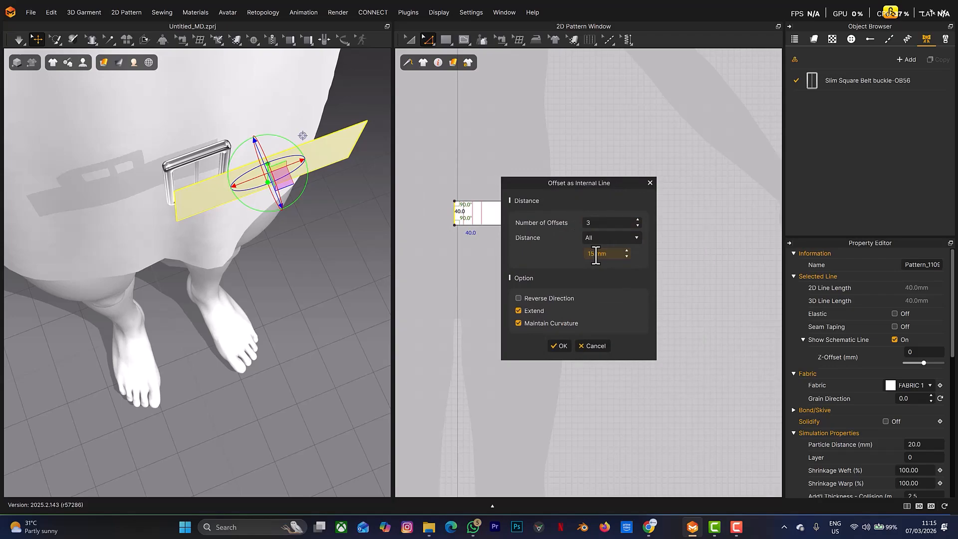
click(560, 344)
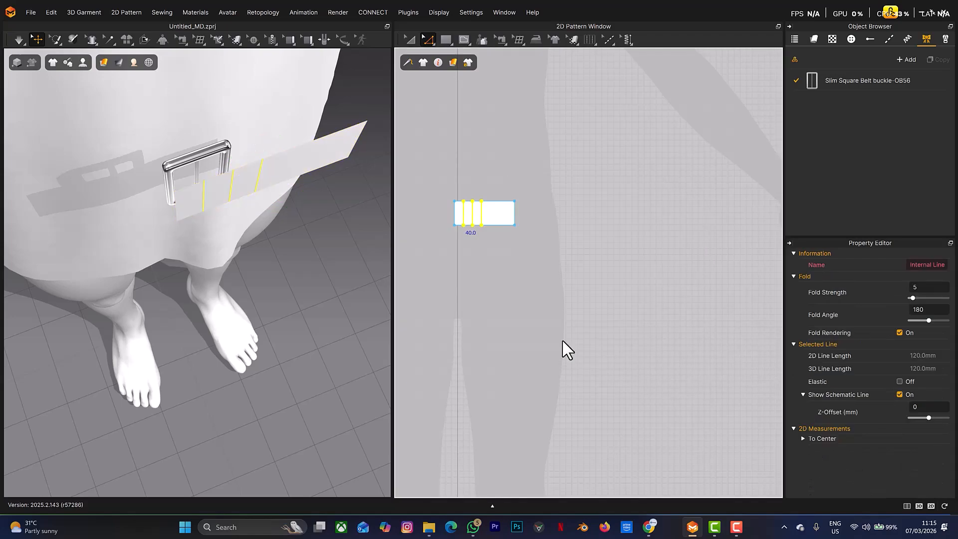
Step: Fold the strap outward along the internal line farthest from its left edge, to a fold angle of about 261
right_drag(249, 169, 236, 148)
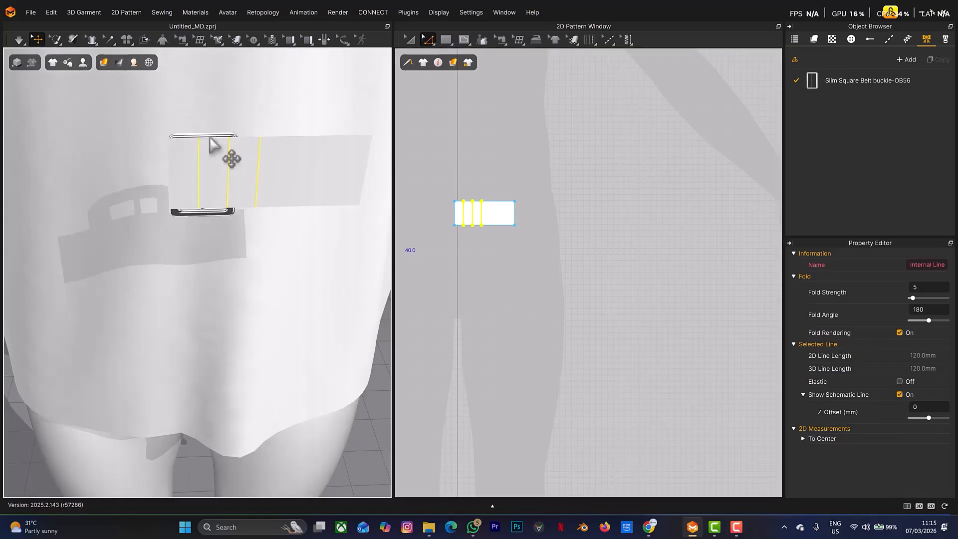
scroll(214, 147, up, 3)
middle_drag(217, 156, 216, 333)
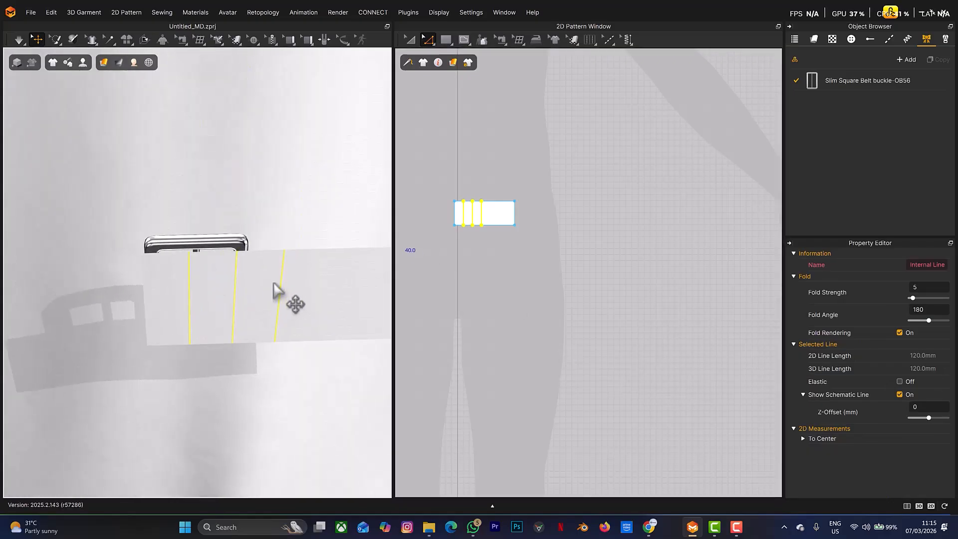
click(144, 39)
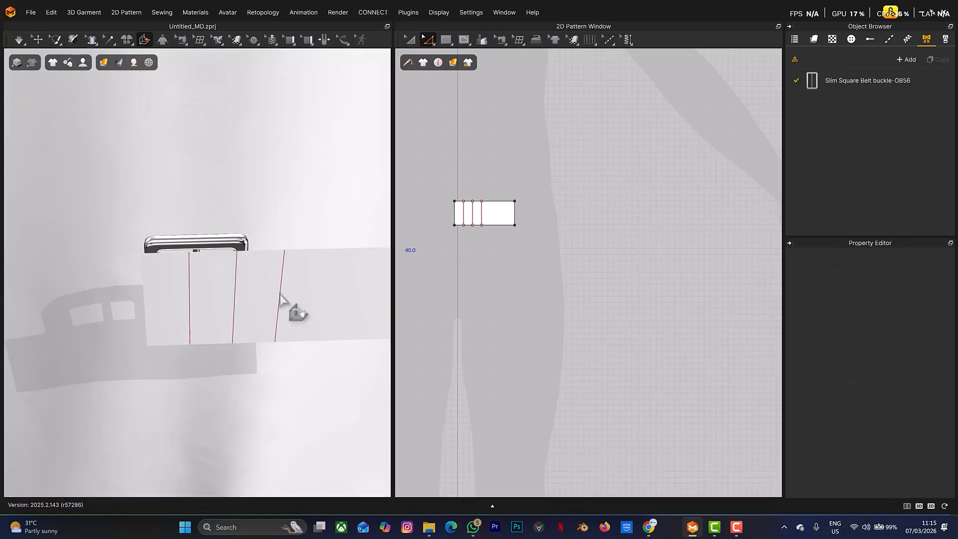
click(281, 301)
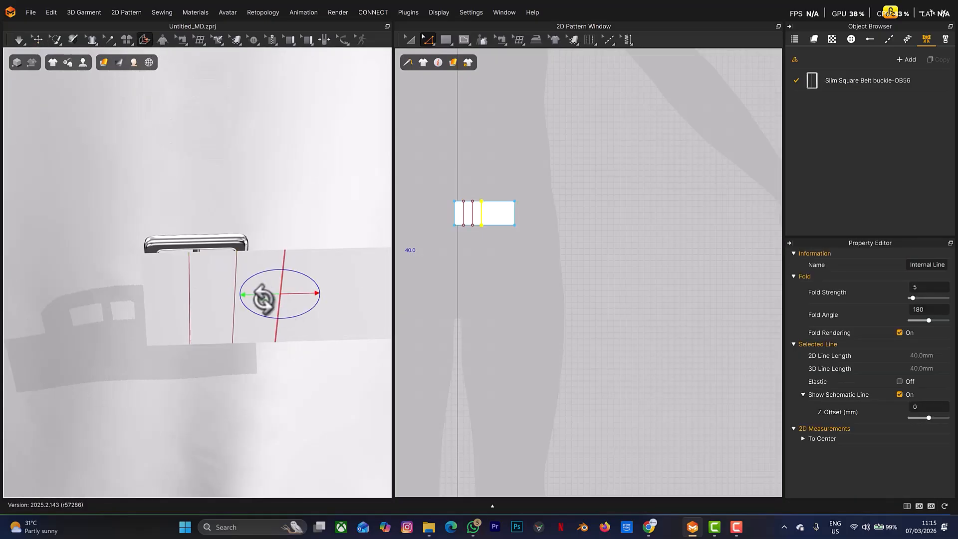
drag(262, 299, 301, 261)
key(q)
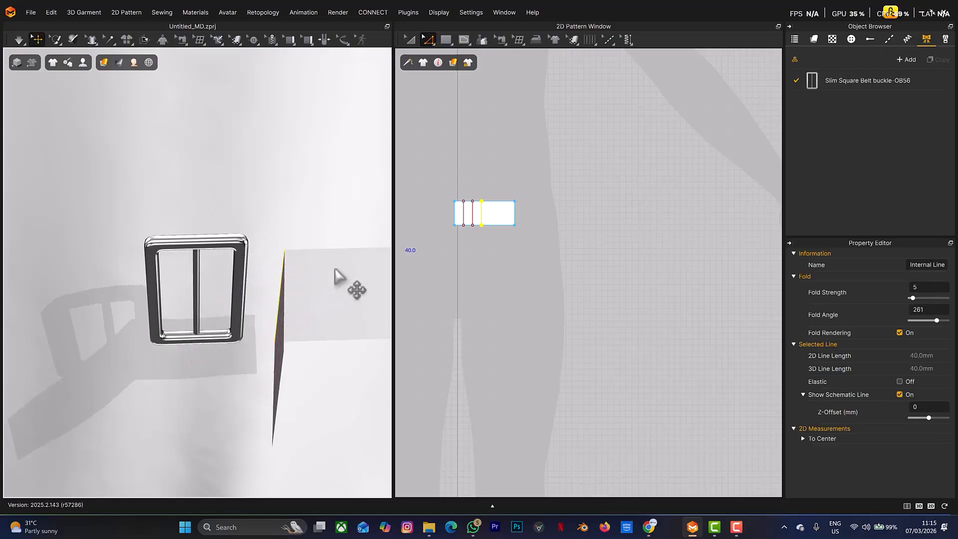
Step: Move the folded strap sideways to the buckle's centre bar and lower it to line up with the buckle opening
click(337, 276)
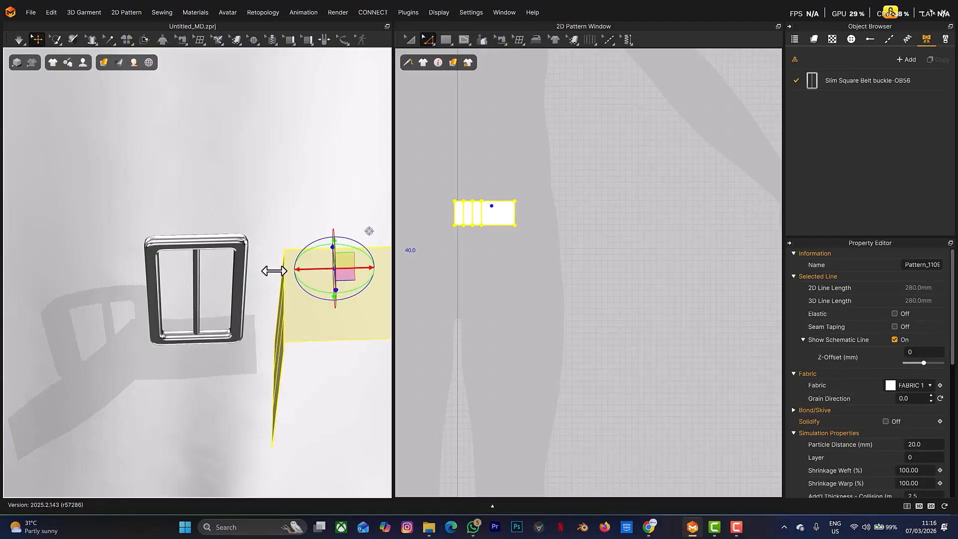
drag(274, 271, 241, 271)
right_drag(246, 268, 226, 275)
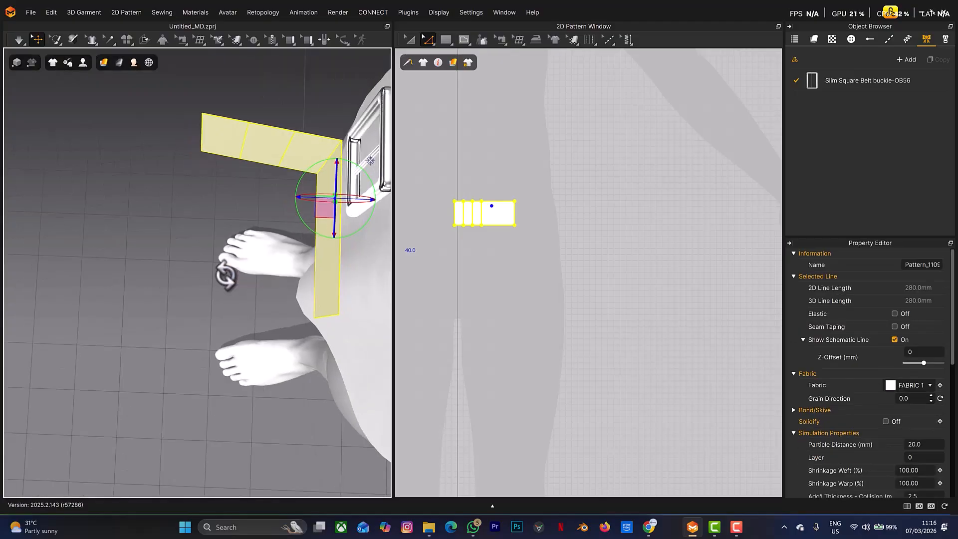
right_drag(322, 249, 200, 183)
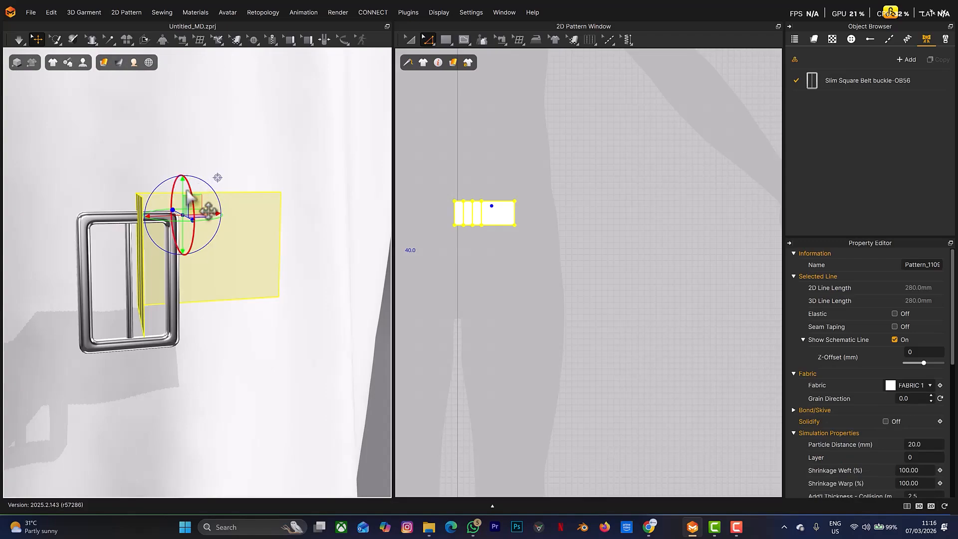
drag(185, 201, 196, 218)
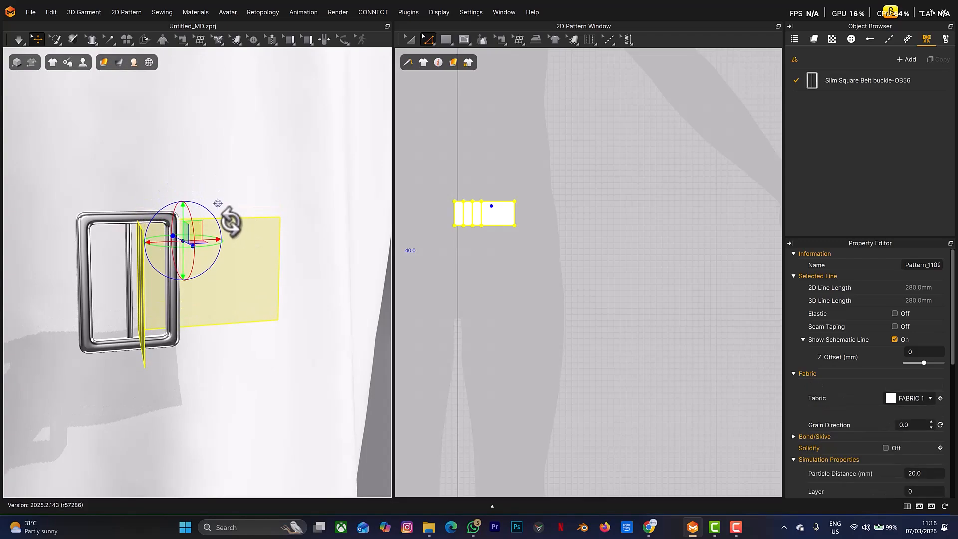
right_drag(229, 216, 214, 208)
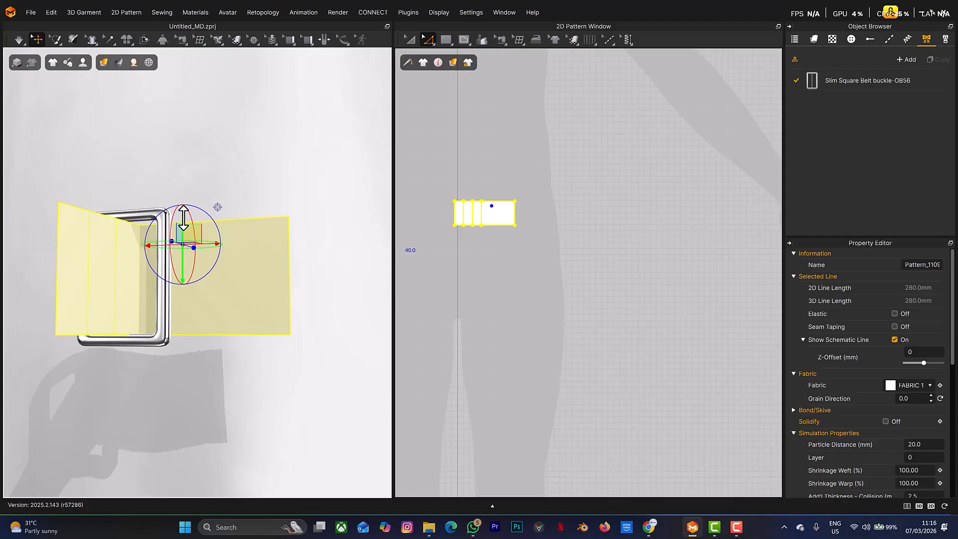
drag(183, 218, 184, 216)
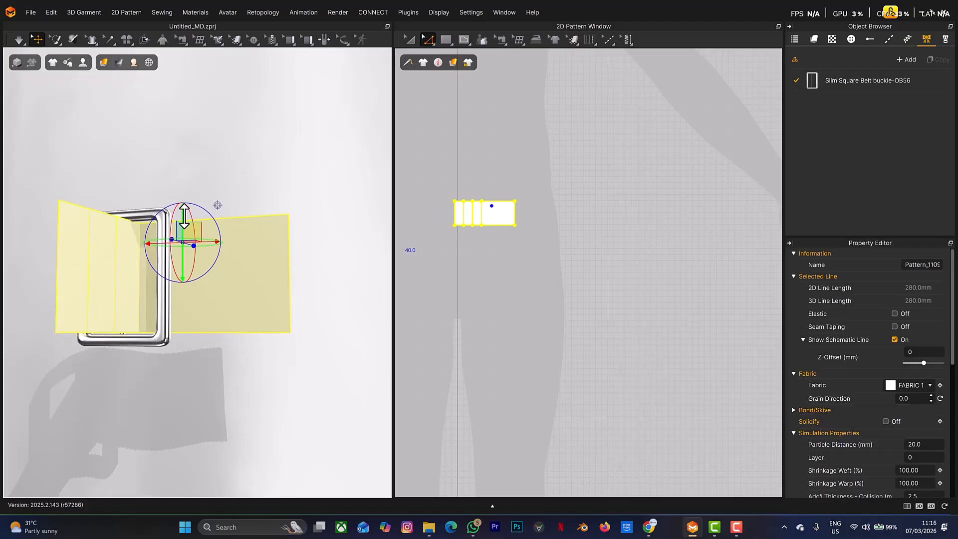
right_drag(202, 217, 182, 241)
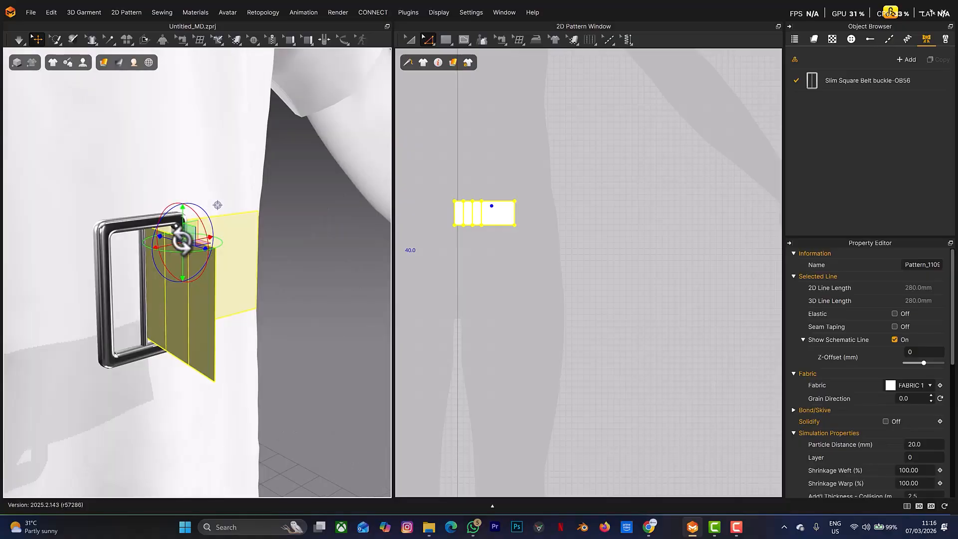
Step: Fold the strap's end back along the middle internal line to a fold angle of about 37
click(165, 288)
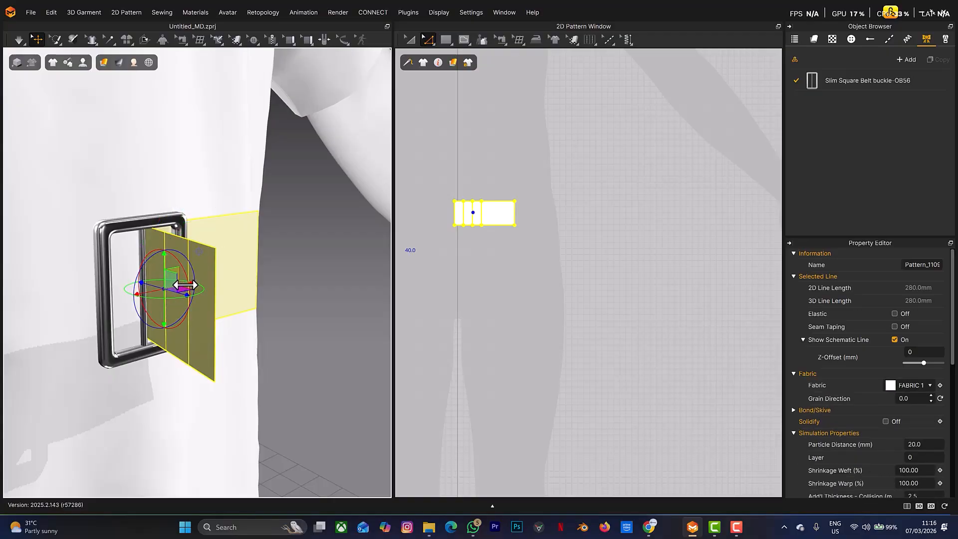
right_drag(194, 256, 178, 252)
click(144, 39)
click(163, 274)
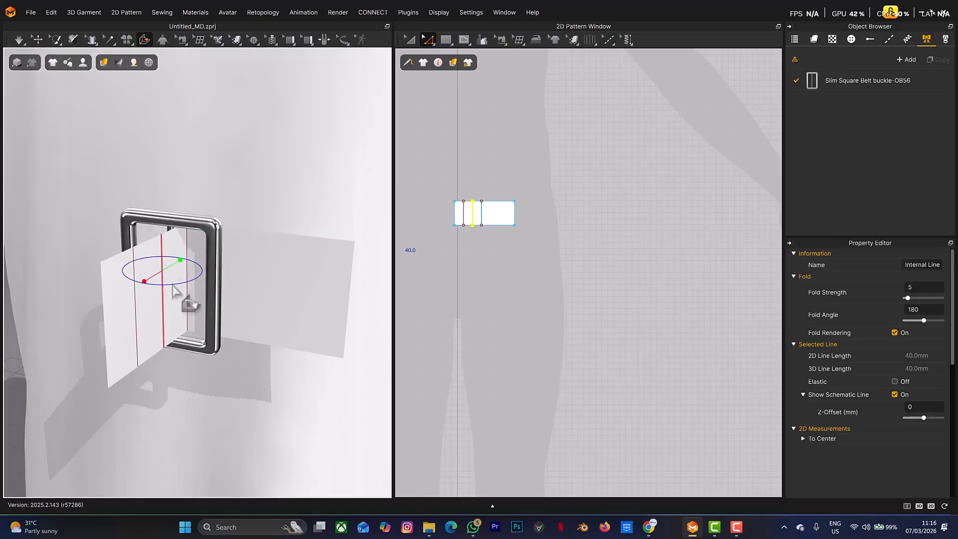
drag(165, 285, 89, 254)
mouse_move(174, 217)
right_down()
mouse_move(220, 235)
mouse_move(250, 227)
mouse_move(150, 214)
mouse_move(164, 215)
right_up()
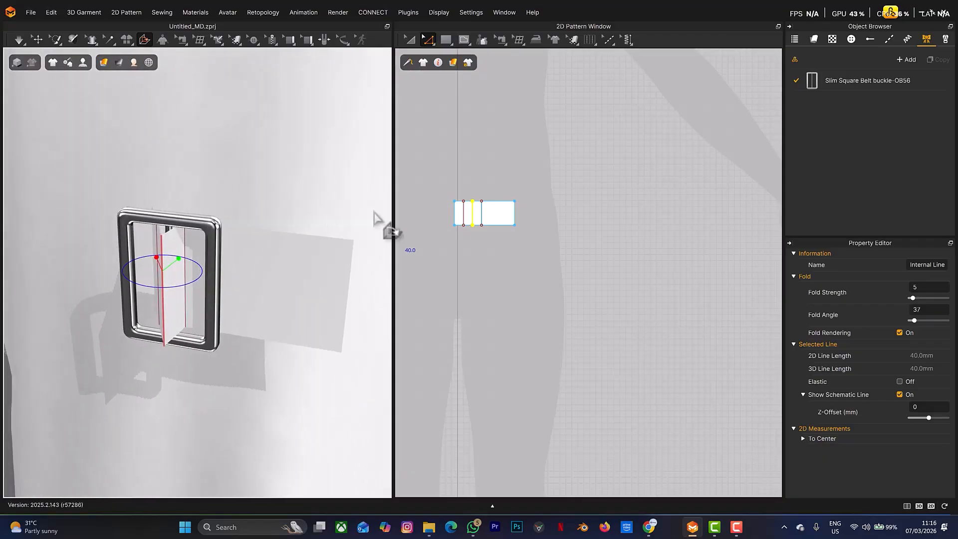
Step: Cut the strap along the internal line nearest its left edge and delete the separated end piece
scroll(439, 193, up, 5)
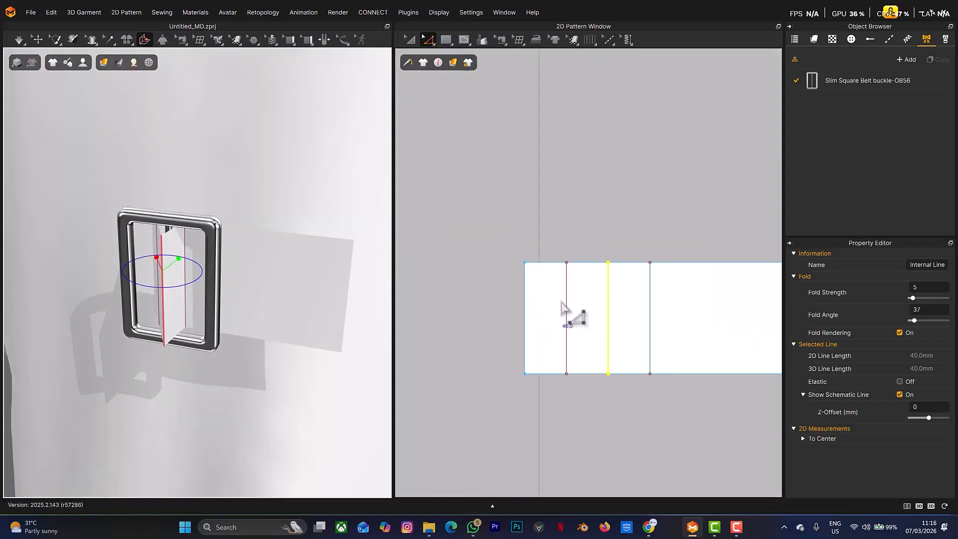
click(566, 311)
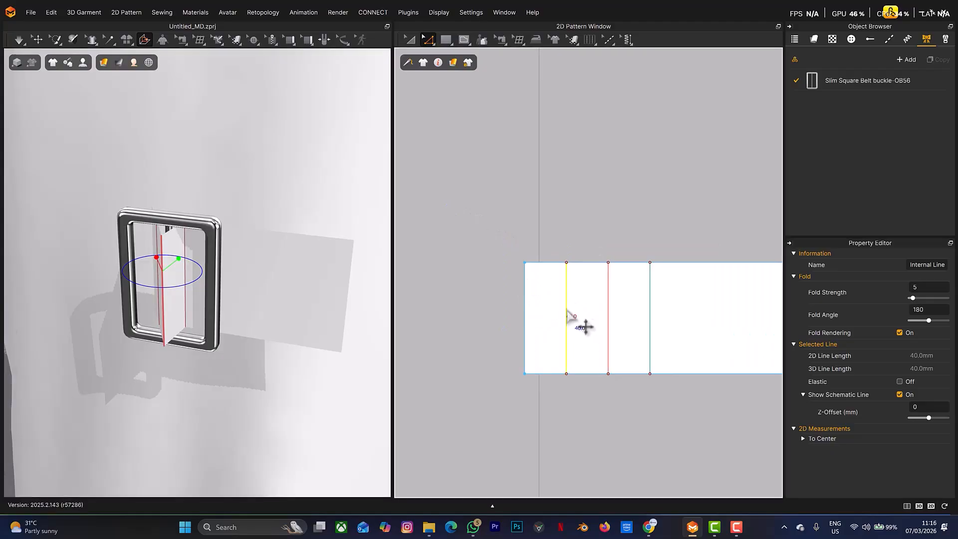
right_click(565, 308)
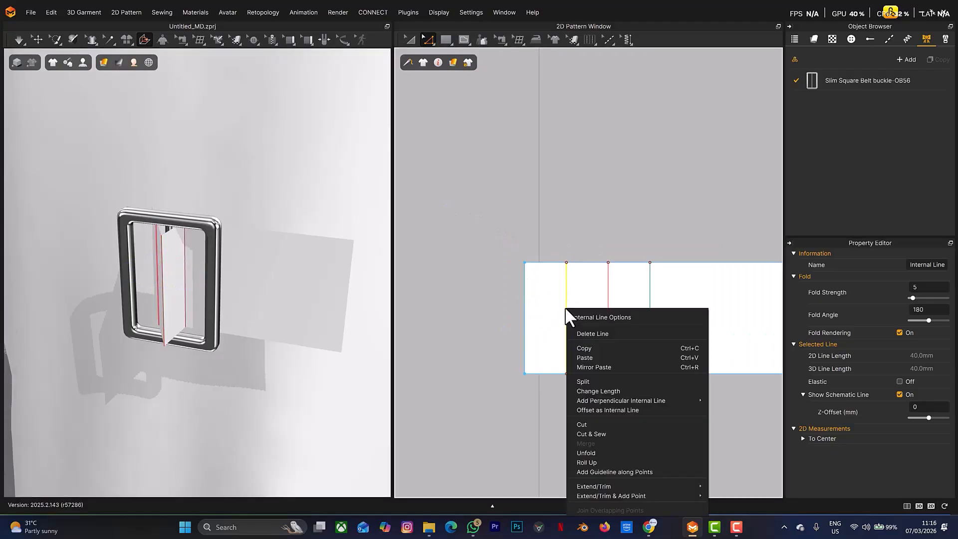
click(585, 424)
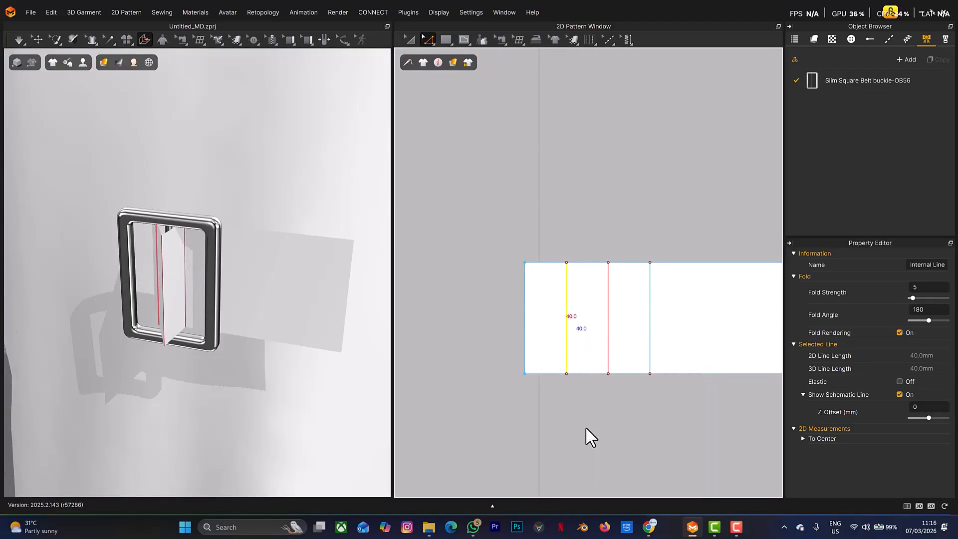
key(a)
click(516, 321)
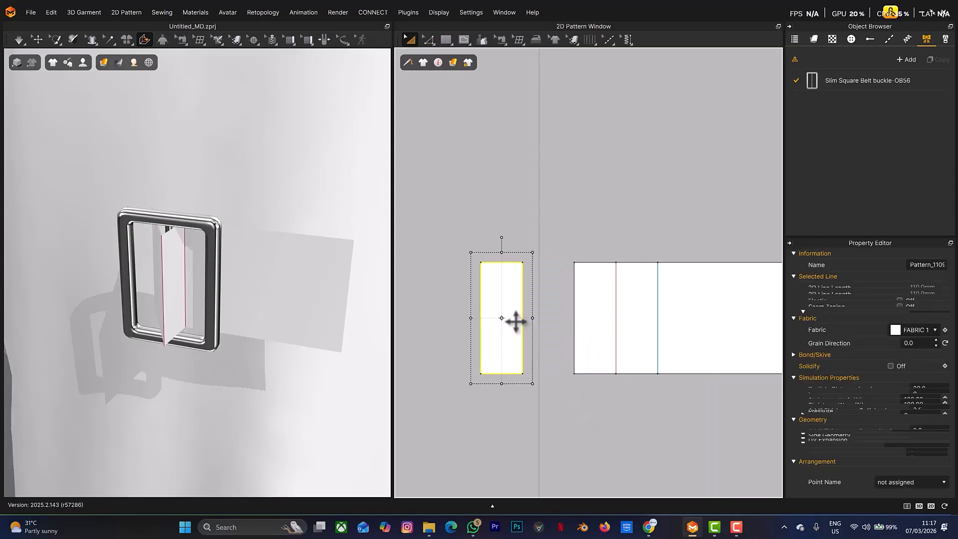
key(Delete)
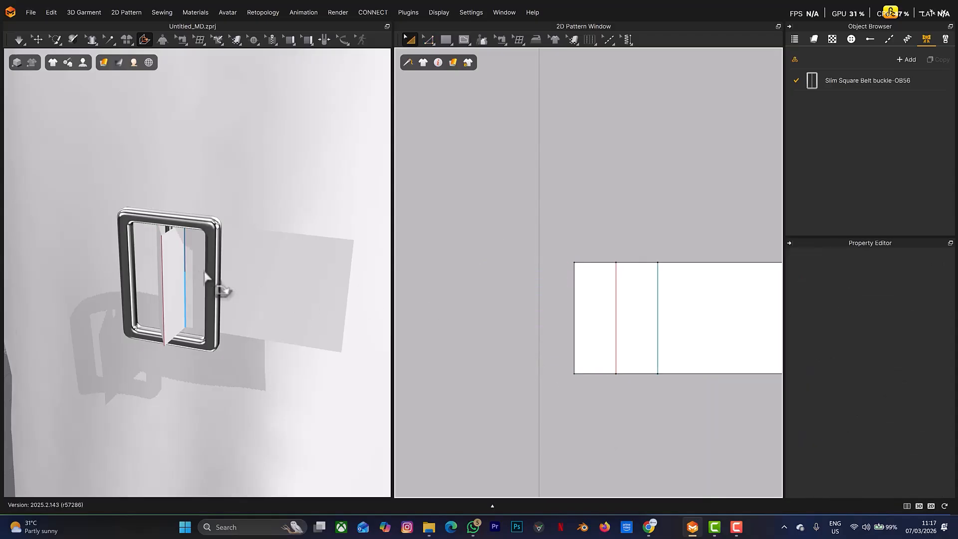
Step: Move the folded strap slightly toward the garment in 3D so its fold wraps around the buckle's centre bar
key(q)
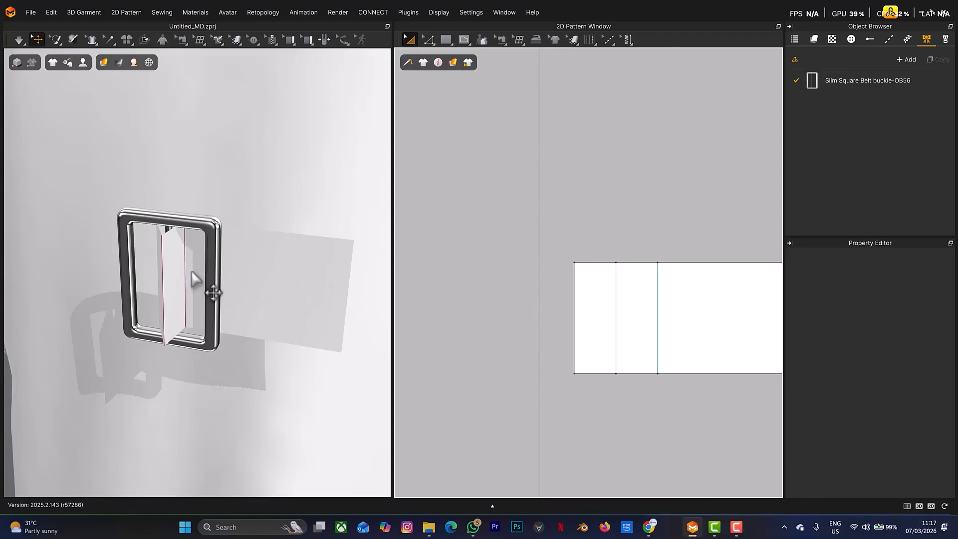
click(192, 269)
right_drag(215, 233, 187, 252)
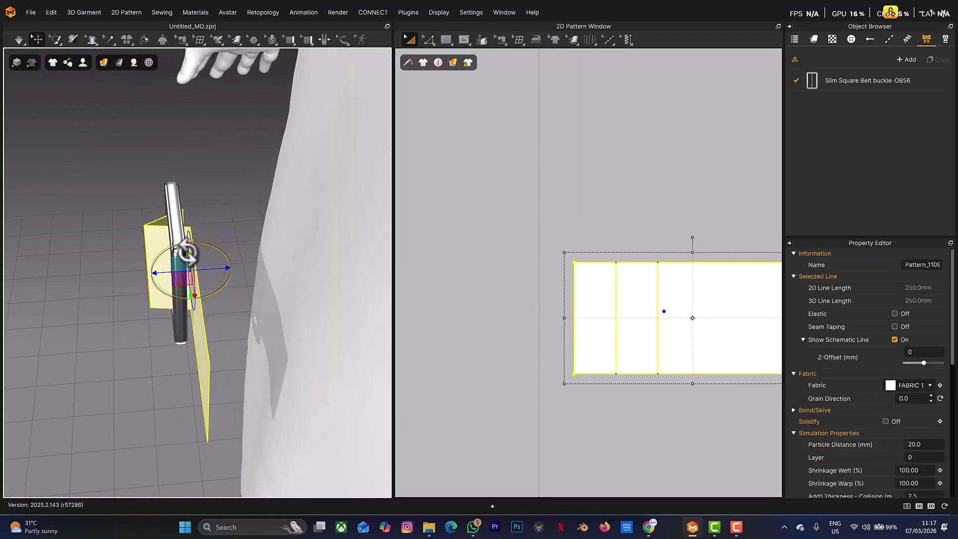
drag(223, 269, 226, 270)
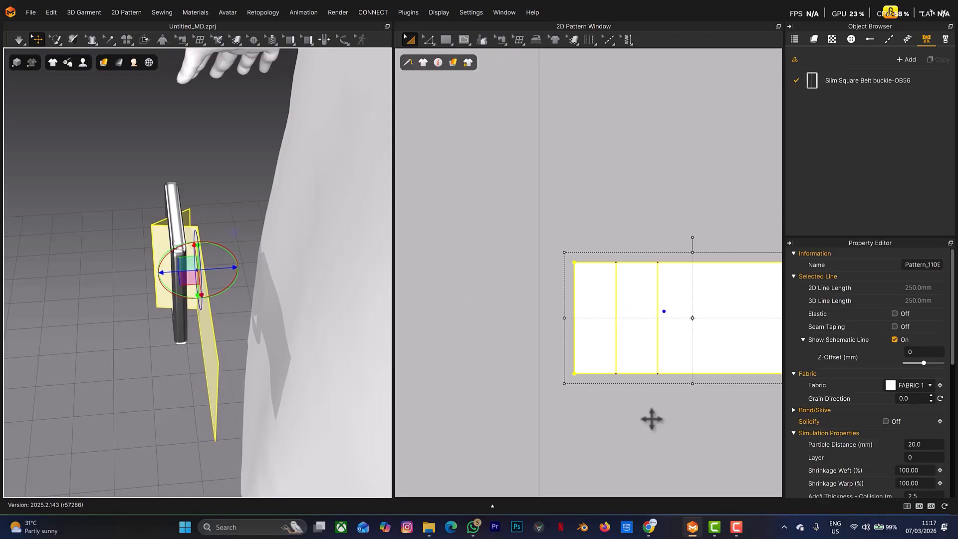
Step: Move the strap's internal line farthest from its left edge closer to the other internal line
click(633, 402)
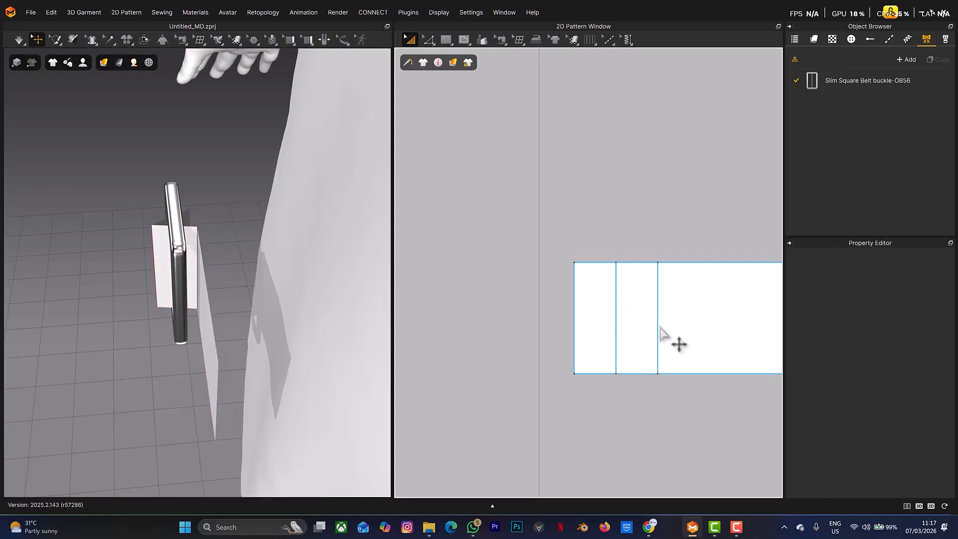
key(z)
drag(656, 325, 635, 325)
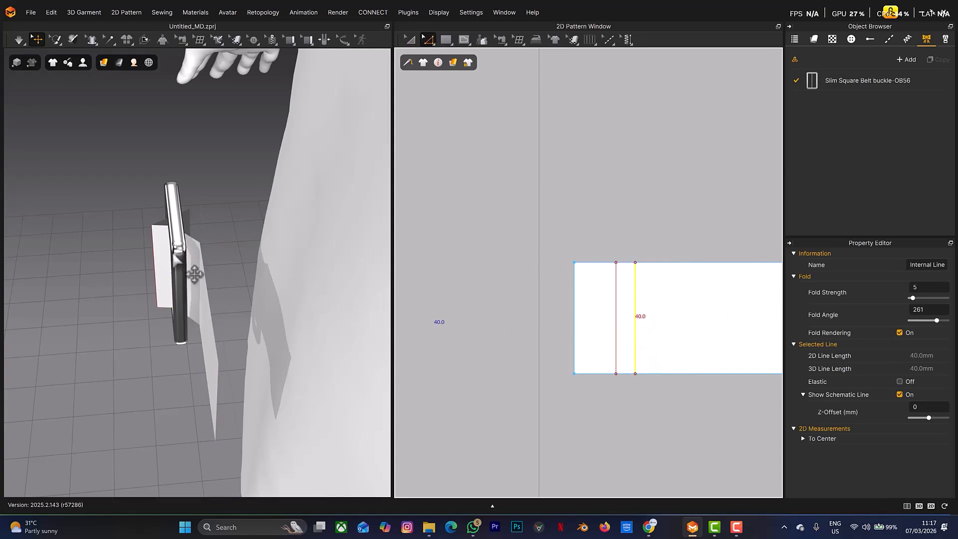
Step: Shrink the strap's height evenly to about 37.8 mm so it fits inside the buckle opening
click(185, 251)
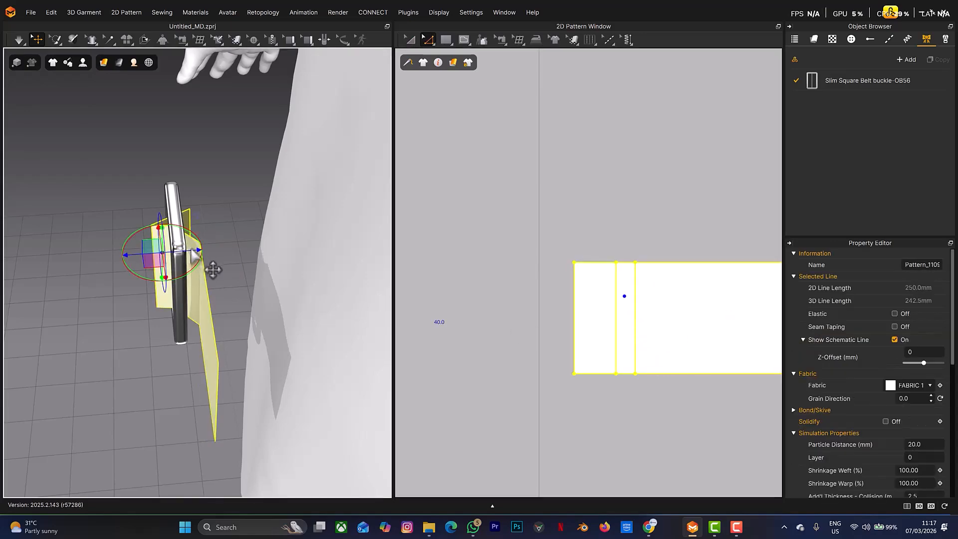
right_drag(216, 259, 279, 233)
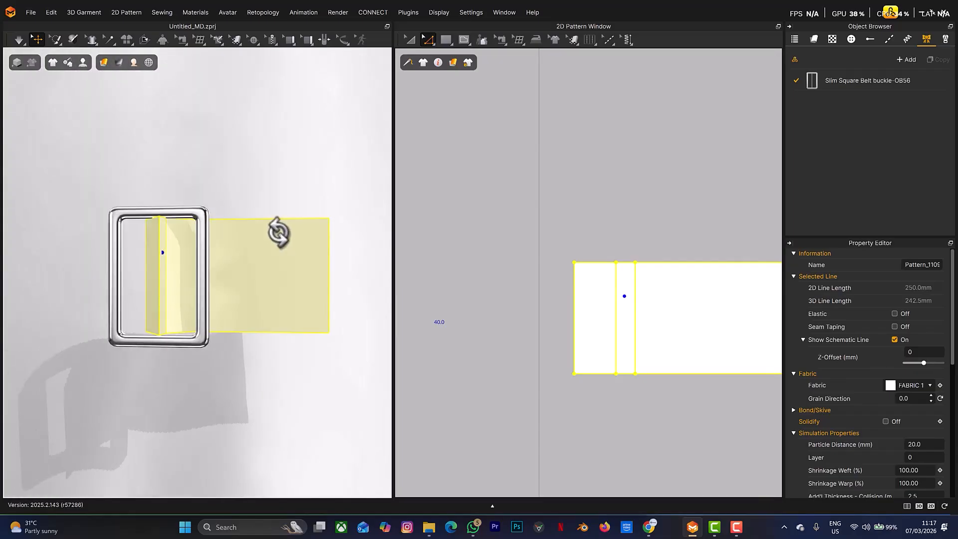
key(a)
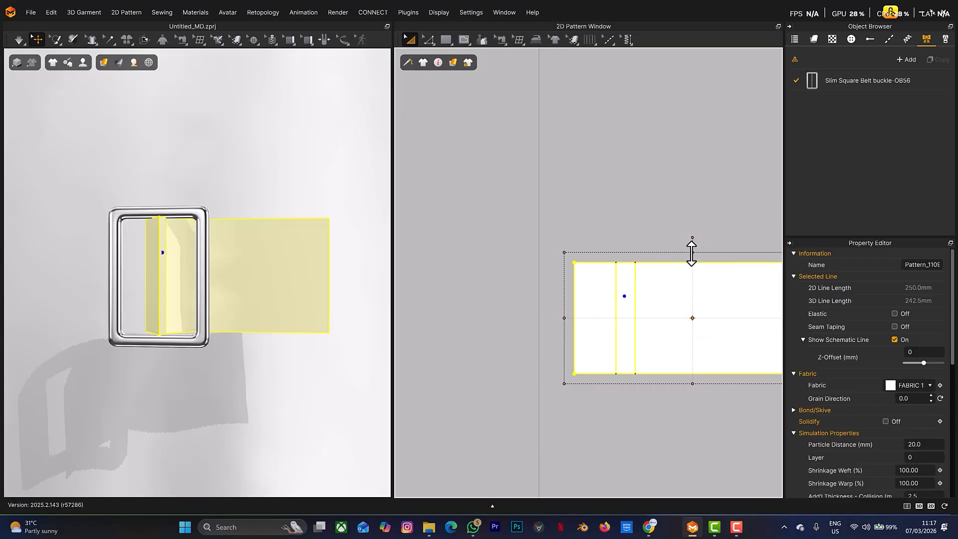
drag(693, 259, 693, 260)
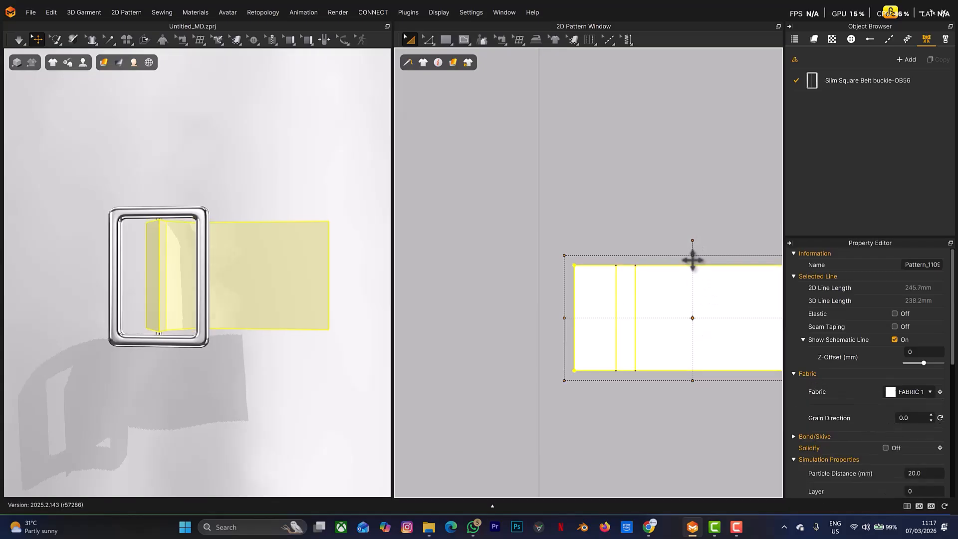
Step: Adjust the strap's depth in 3D so the buckle's centre bar sits inside the fold, checking from both sides
right_drag(226, 228, 224, 293)
click(230, 267)
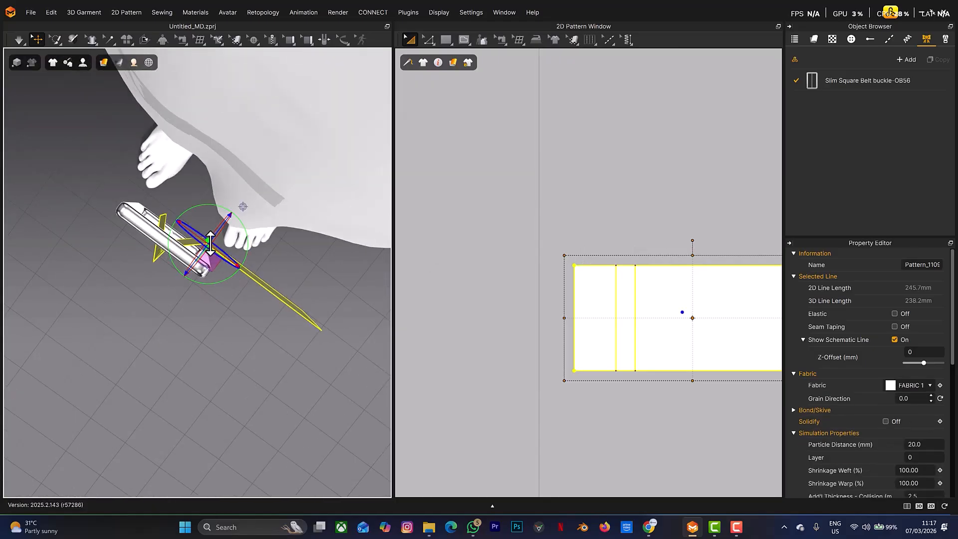
right_drag(227, 240, 220, 241)
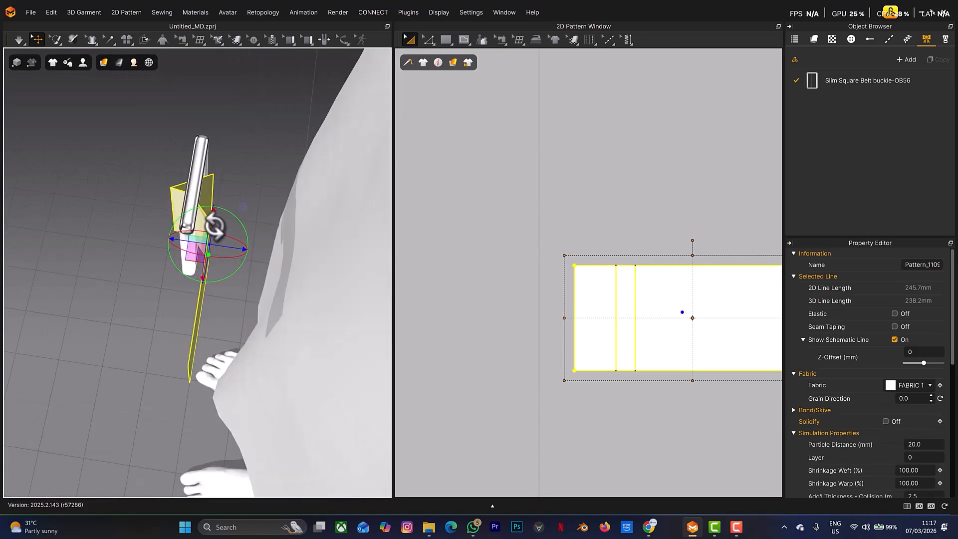
drag(224, 248, 229, 234)
right_drag(209, 212, 361, 213)
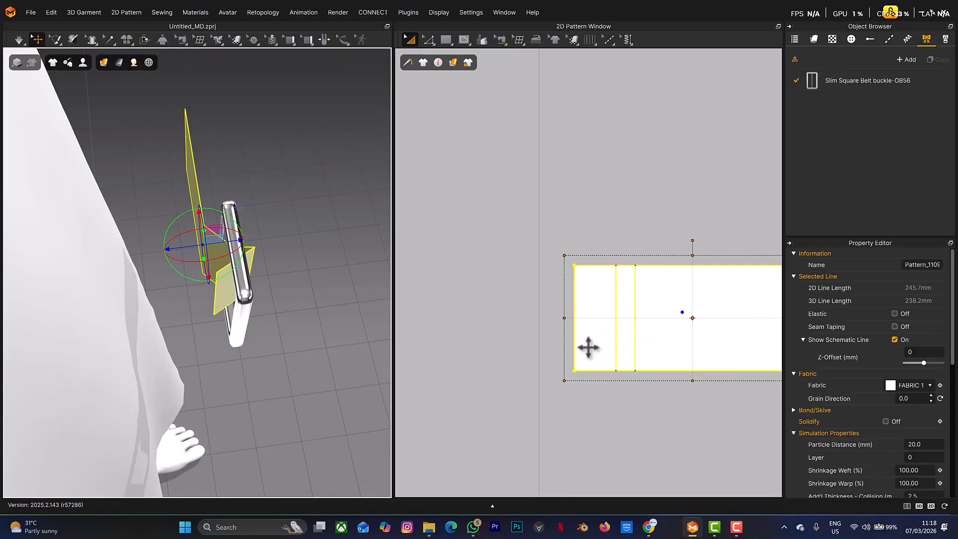
click(605, 395)
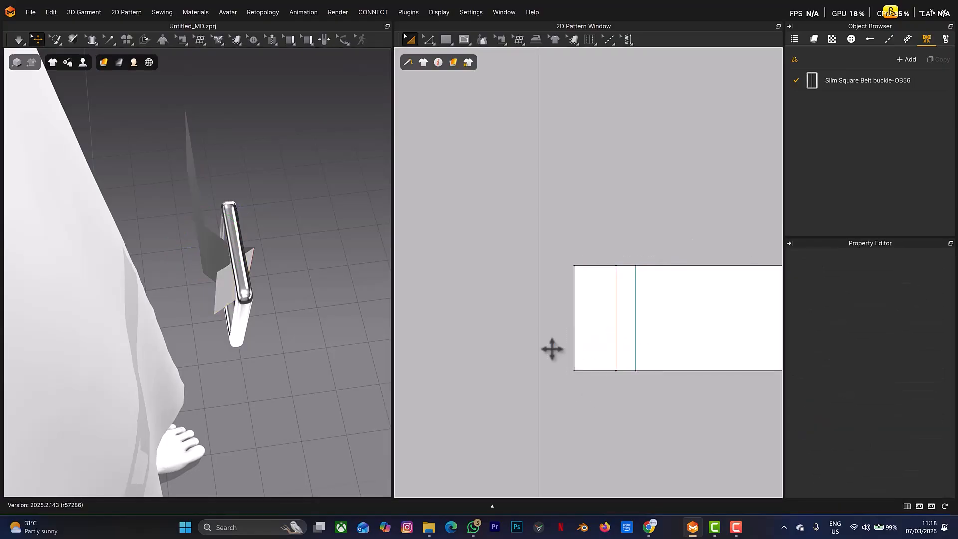
Step: Sew the strap's left edge to the internal line farthest from it to close the loop around the bar
key(2)
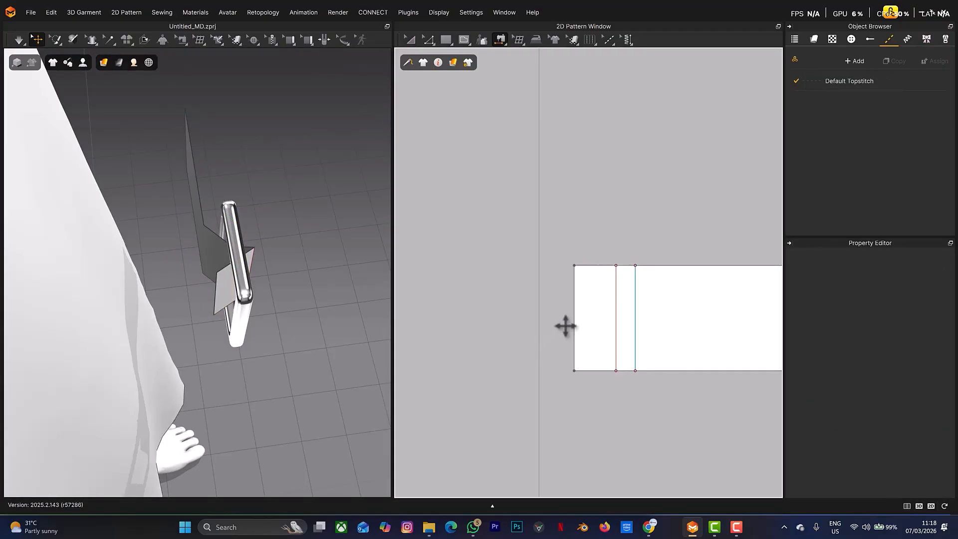
click(576, 298)
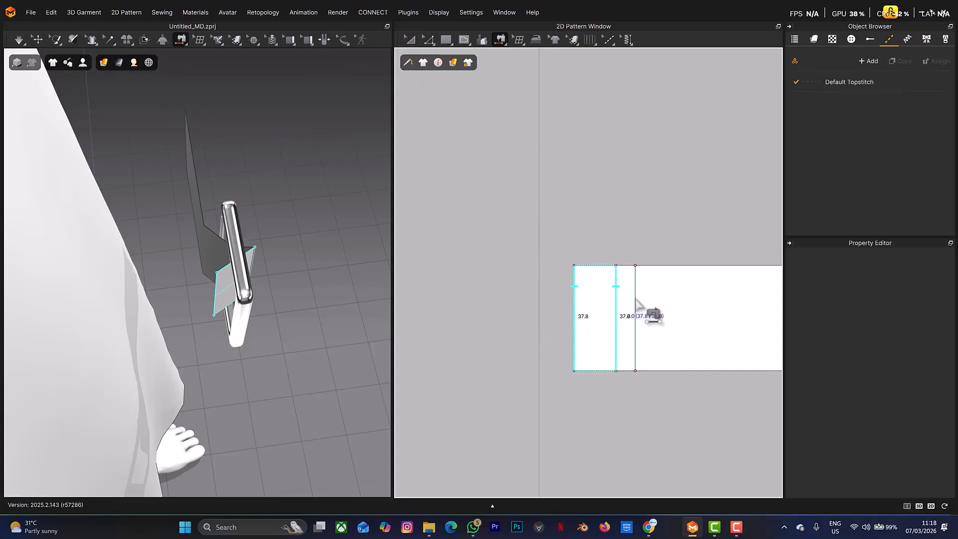
click(636, 306)
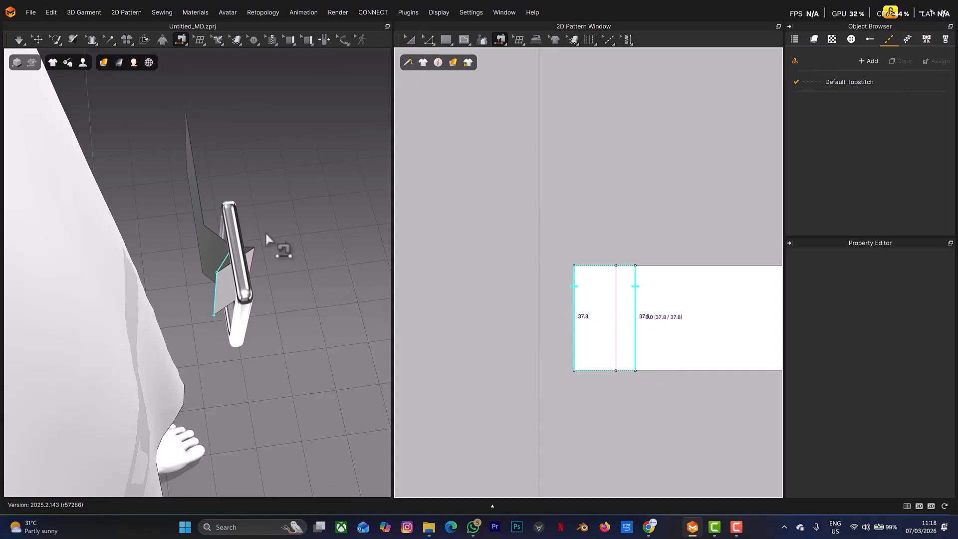
right_drag(269, 225, 240, 216)
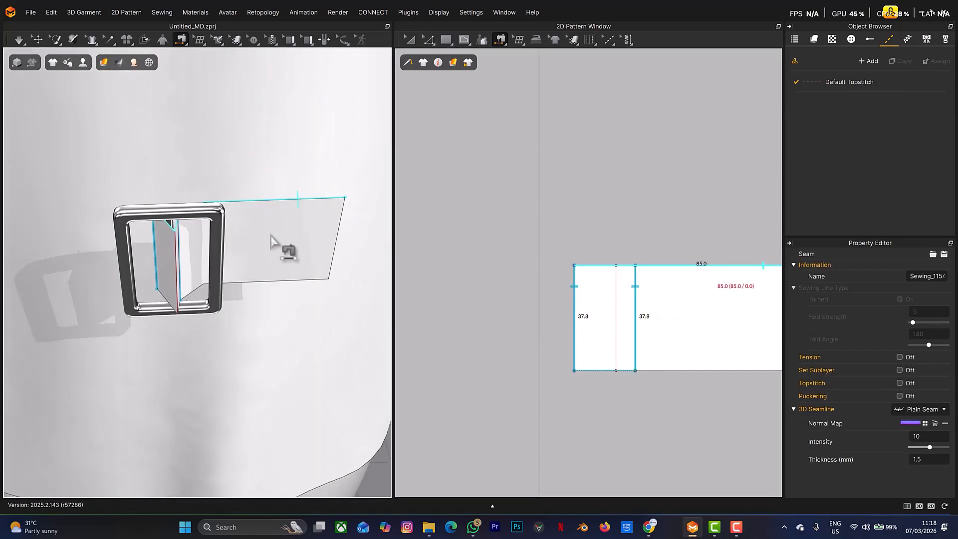
Step: Set the strap pattern's particle distance to 7 mm
key(q)
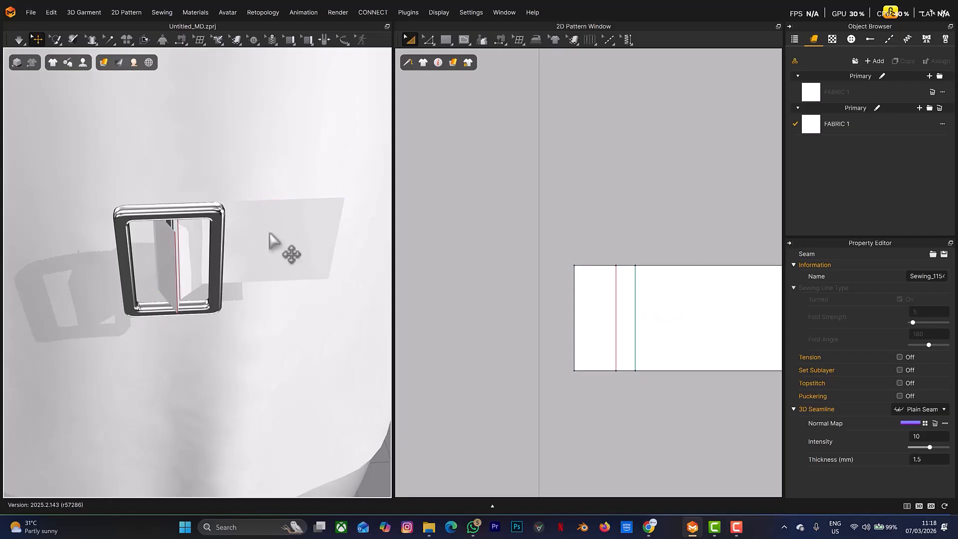
click(270, 240)
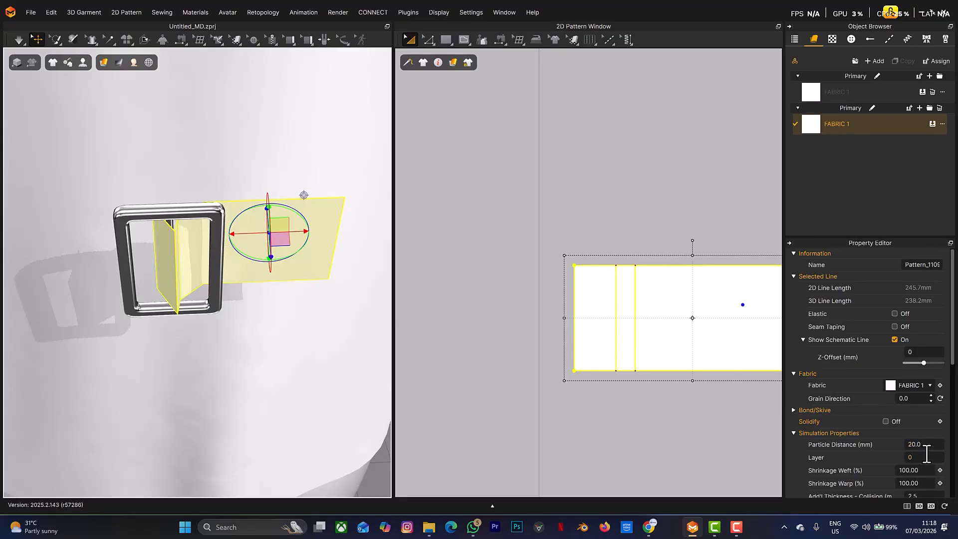
click(928, 446)
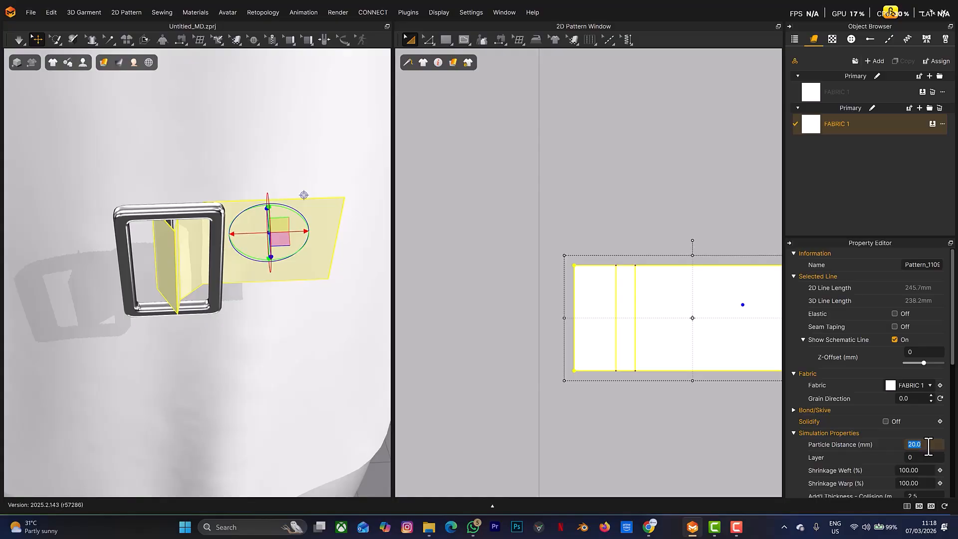
key(Return)
Step: Try simulating the strap around the buckle with the trim still active, and restore the unsimulated arrangement
key(space)
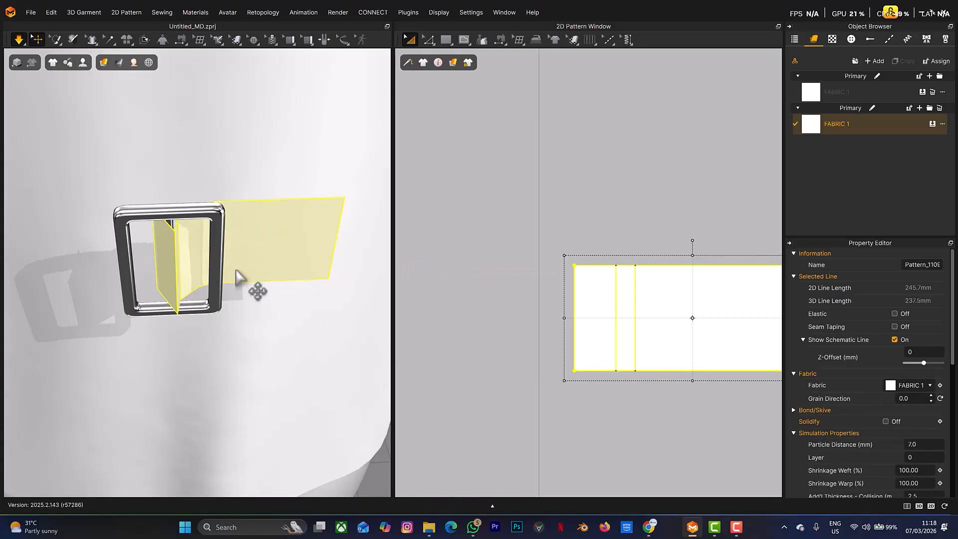
key(space)
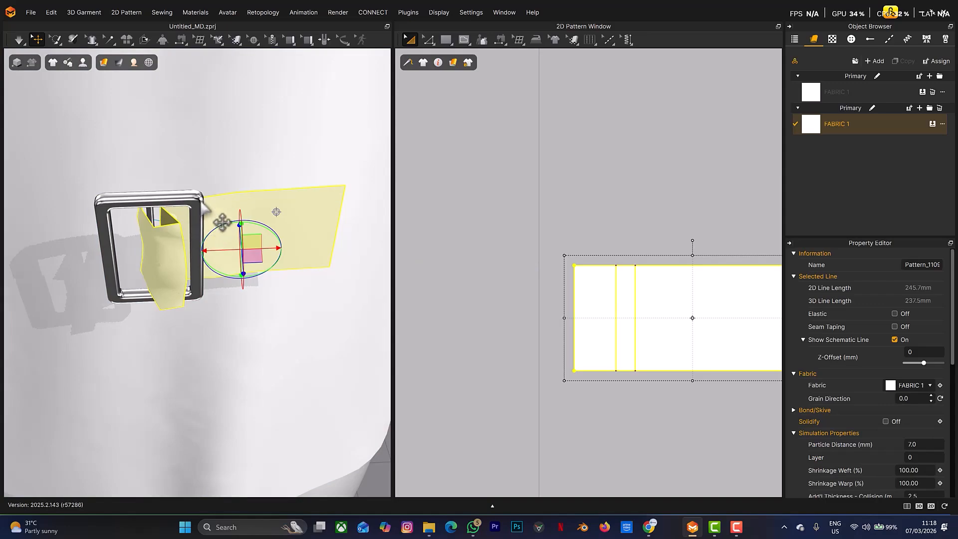
key(space)
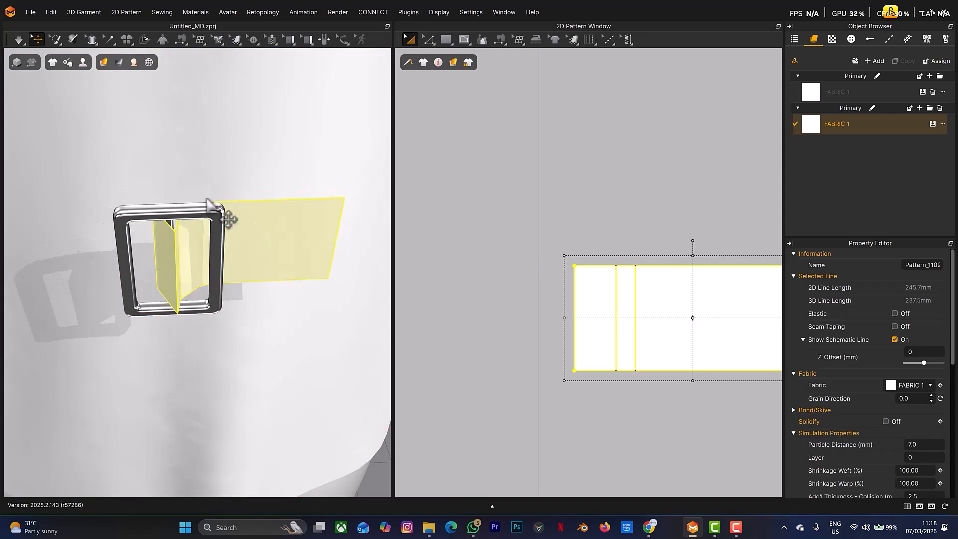
Step: Freeze the belt buckle trim so it stays in place during simulation
click(223, 224)
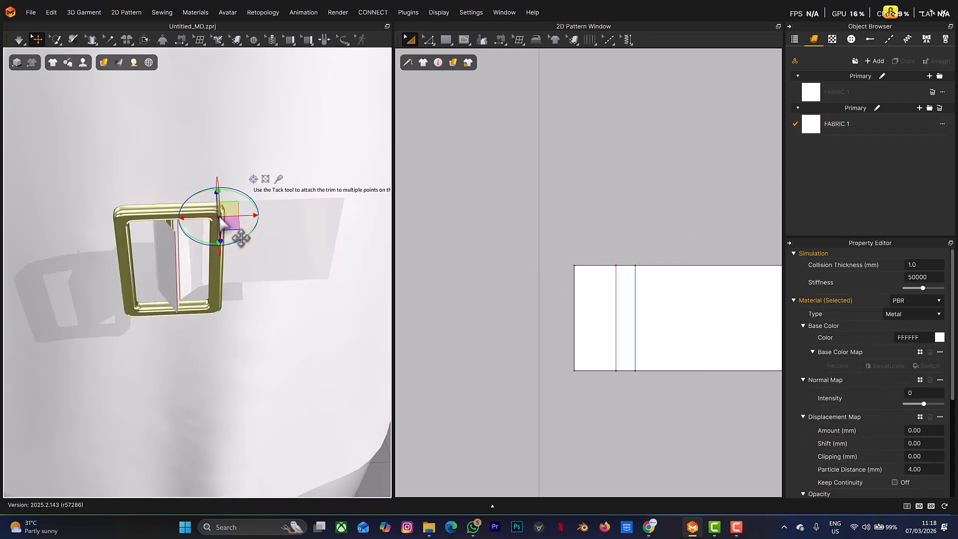
right_click(224, 211)
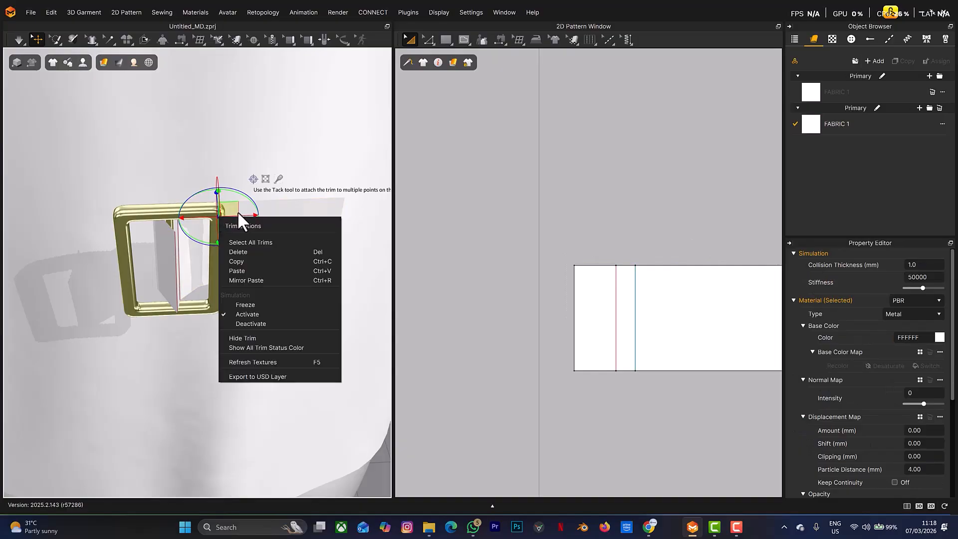
click(244, 303)
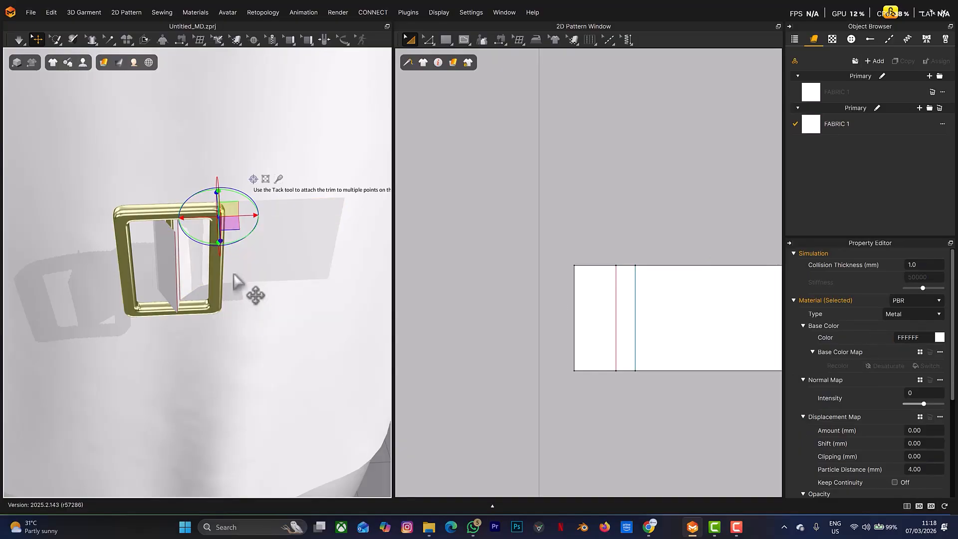
Step: Simulate the strap's loop around the centre bar of the frozen buckle, and stop the simulation
key(space)
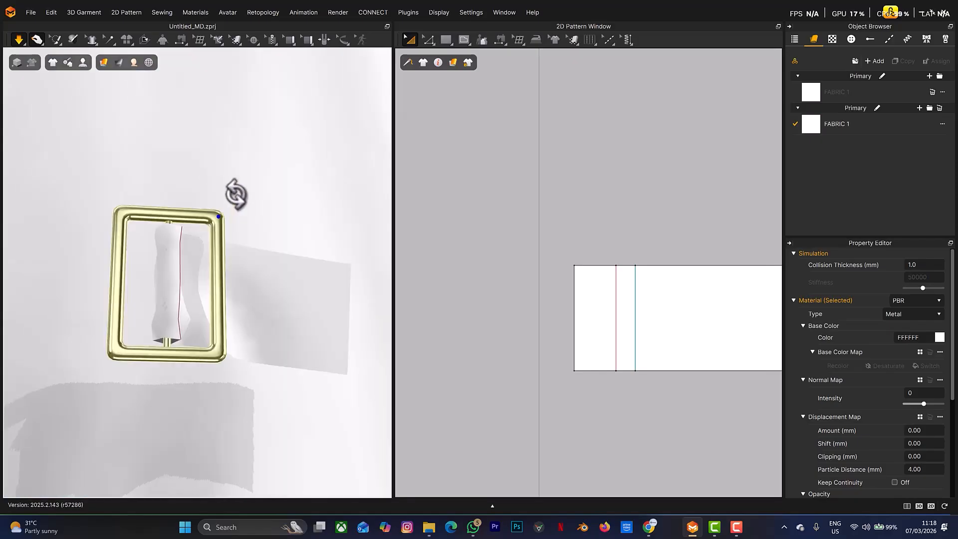
right_drag(236, 195, 300, 278)
key(space)
middle_drag(309, 280, 152, 282)
scroll(196, 305, down, 10)
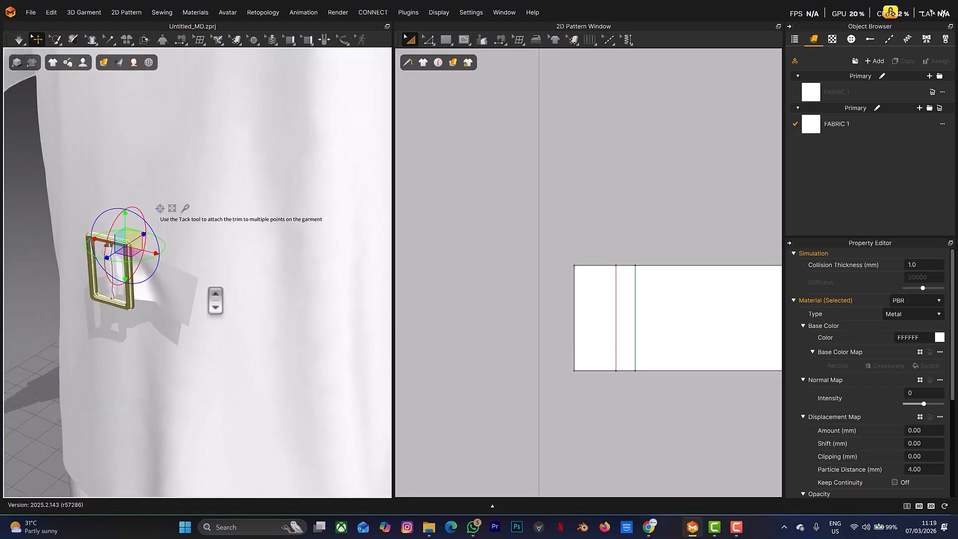
Step: Inspect the buckle and strap from the side and measure the strap's free short edge
right_drag(190, 279, 162, 279)
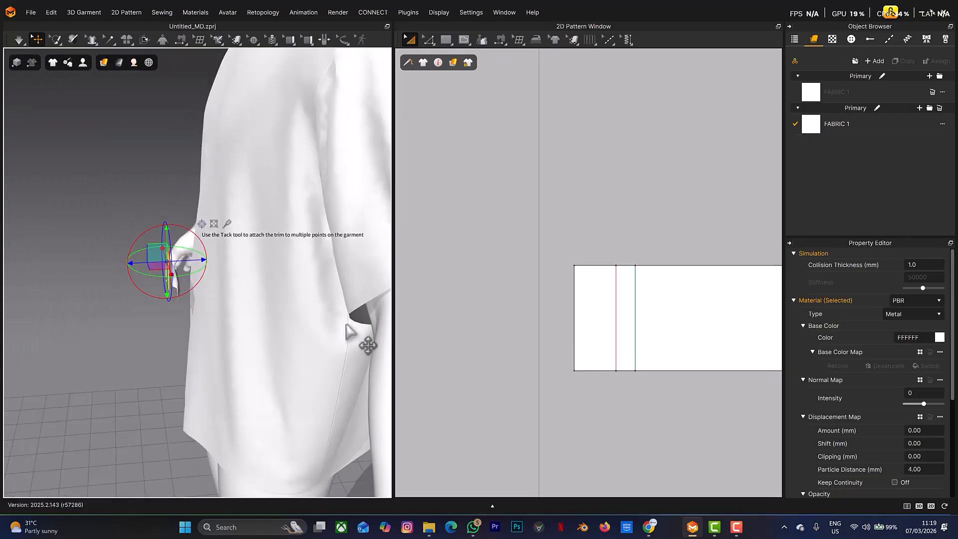
scroll(503, 330, down, 4)
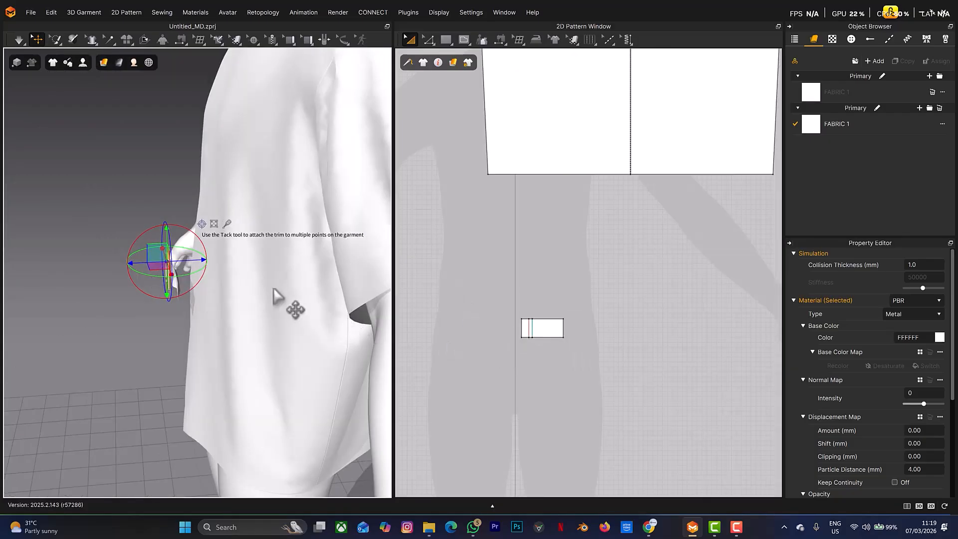
mouse_move(204, 234)
right_down()
mouse_move(252, 222)
mouse_move(214, 226)
right_up()
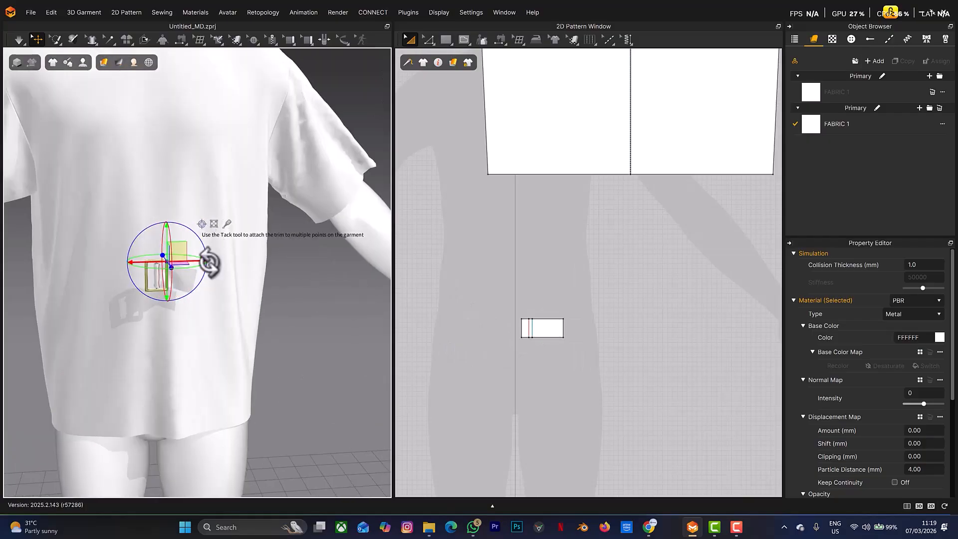
right_drag(169, 265, 490, 286)
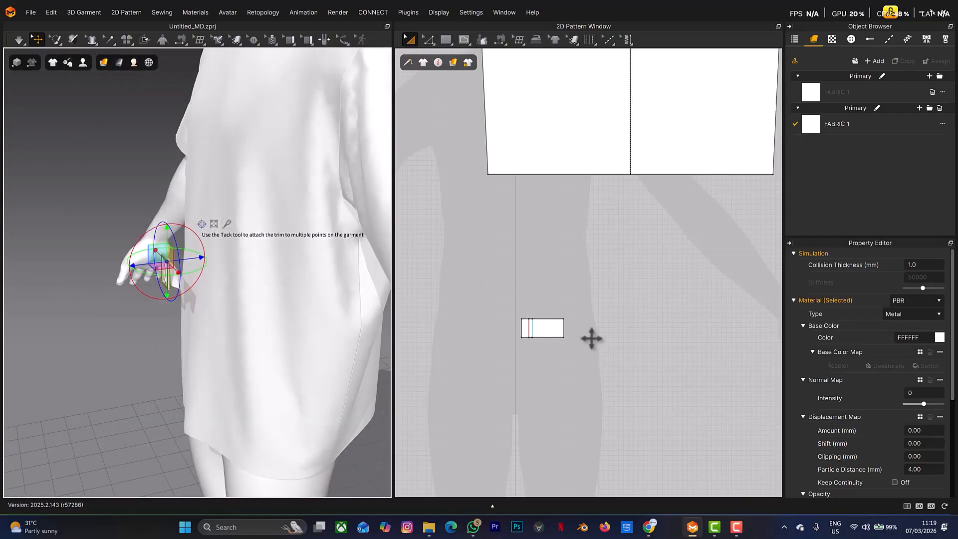
scroll(598, 305, down, 2)
scroll(700, 217, up, 5)
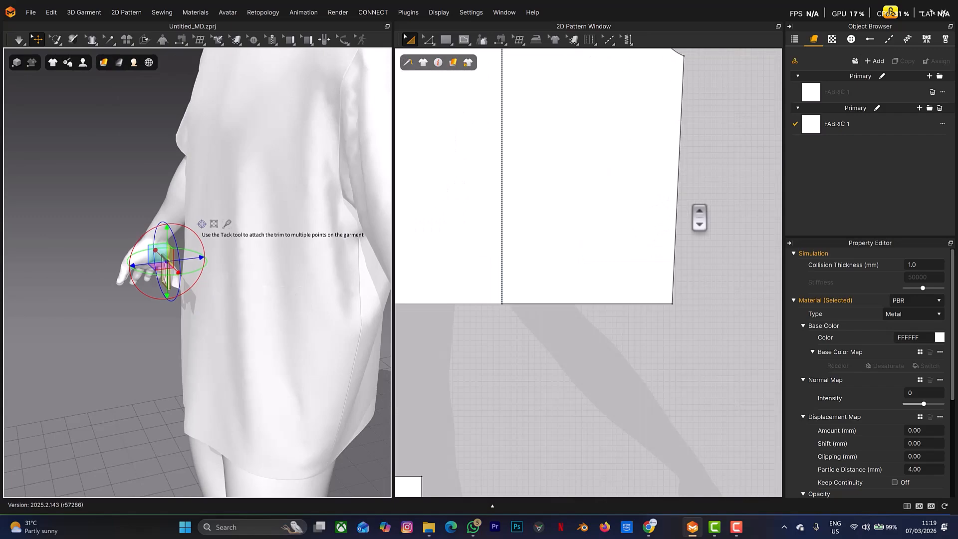
scroll(558, 300, down, 2)
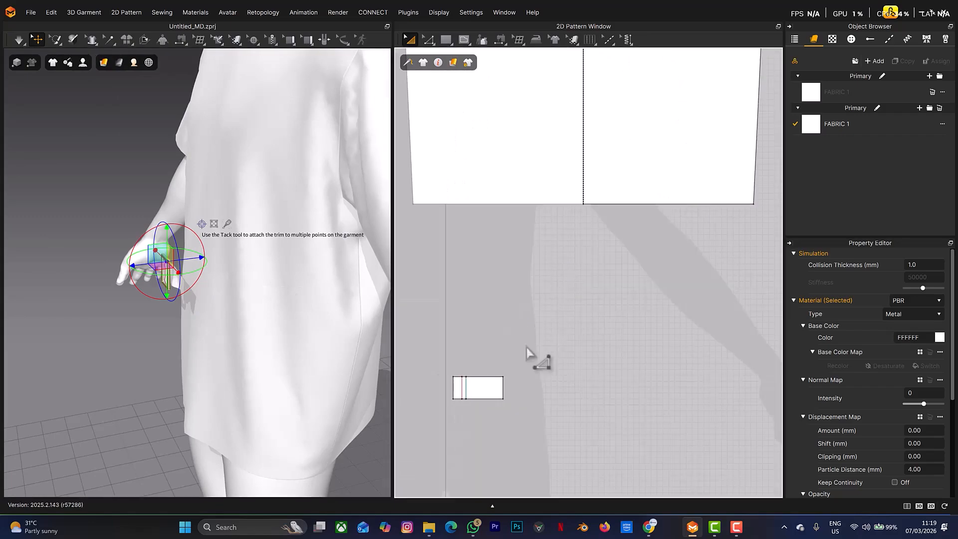
key(z)
scroll(514, 397, up, 2)
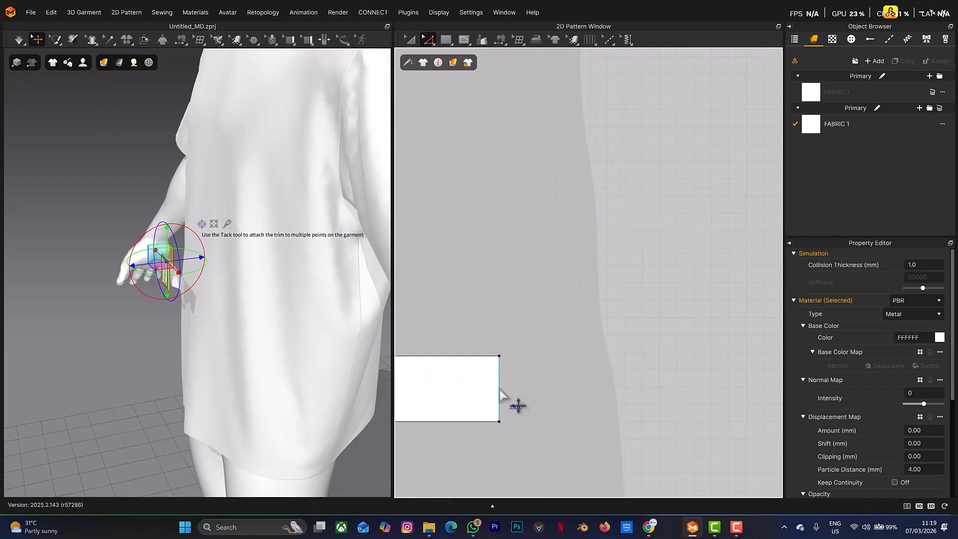
click(500, 389)
scroll(549, 351, down, 4)
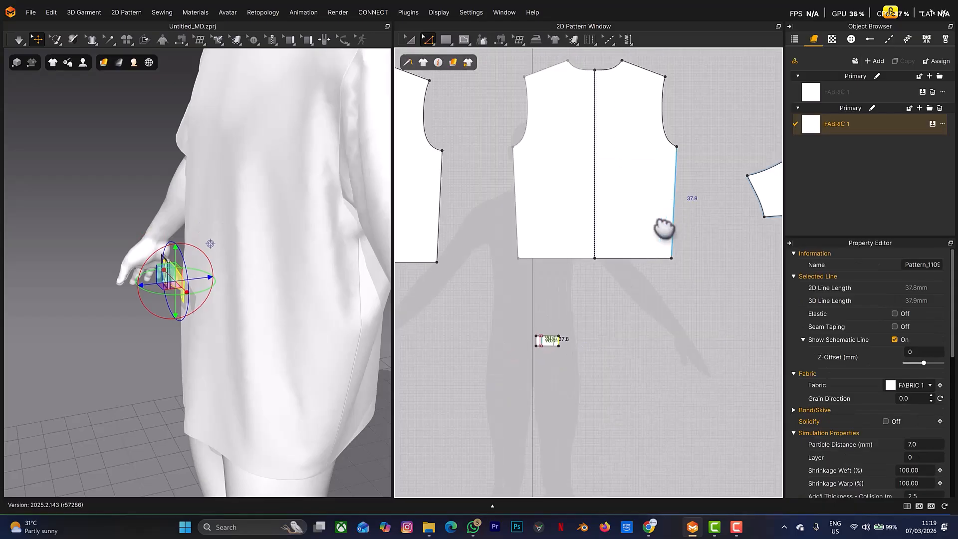
Step: Add a point midway down the side seam of the shirt body above the strap, and split off a 37.8 mm segment below it
scroll(637, 269, up, 6)
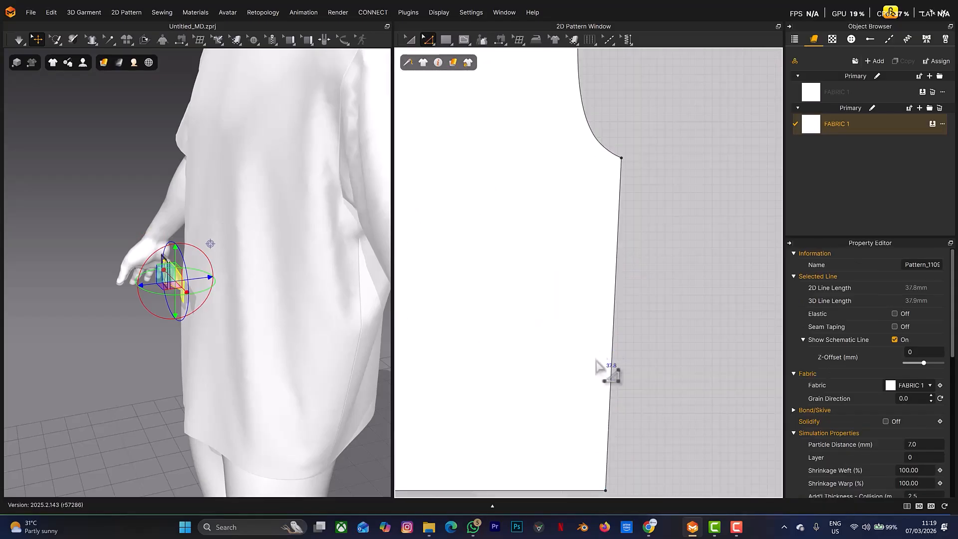
key(x)
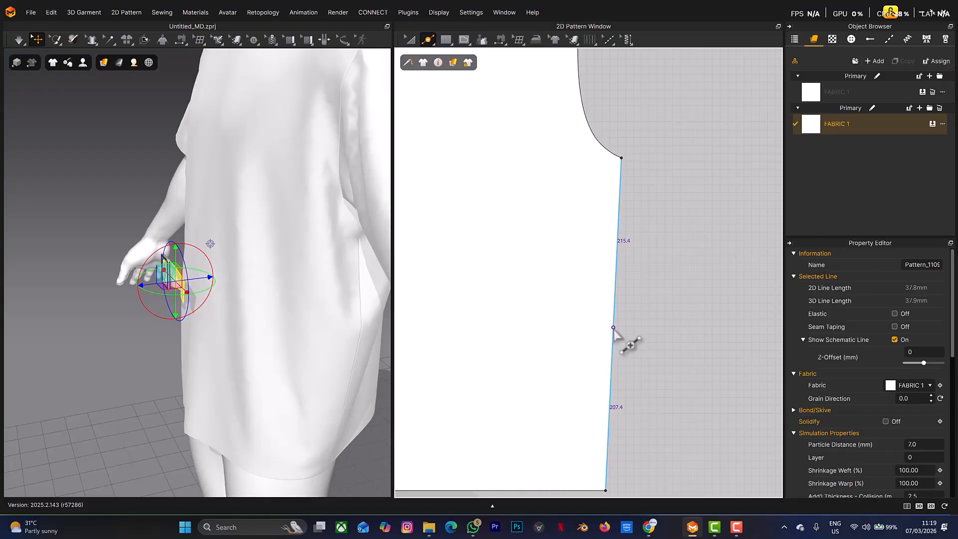
click(614, 328)
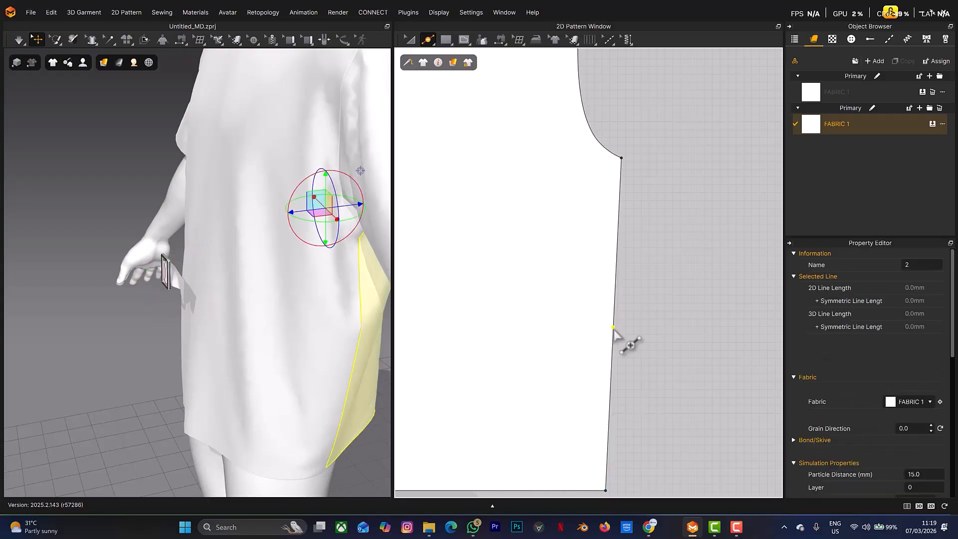
right_click(612, 362)
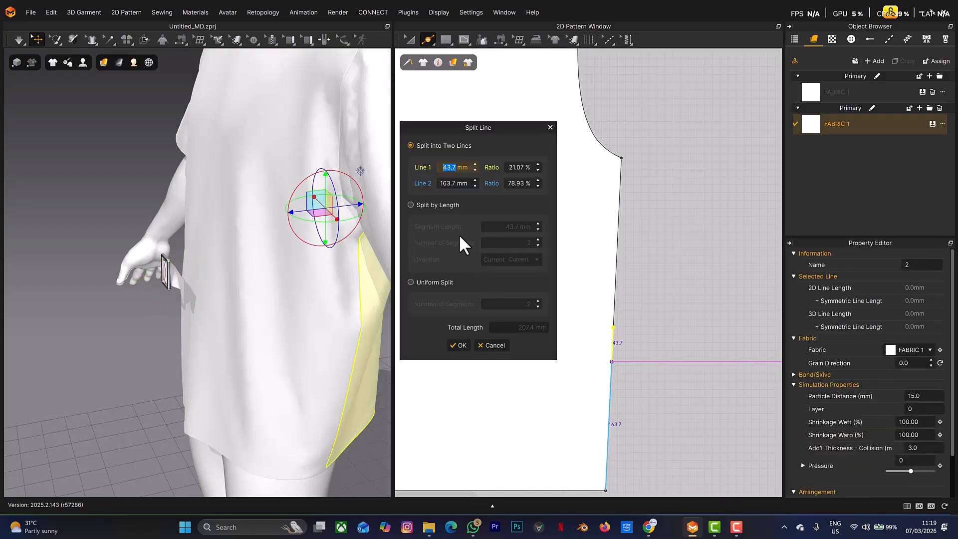
text(37.8)
click(458, 344)
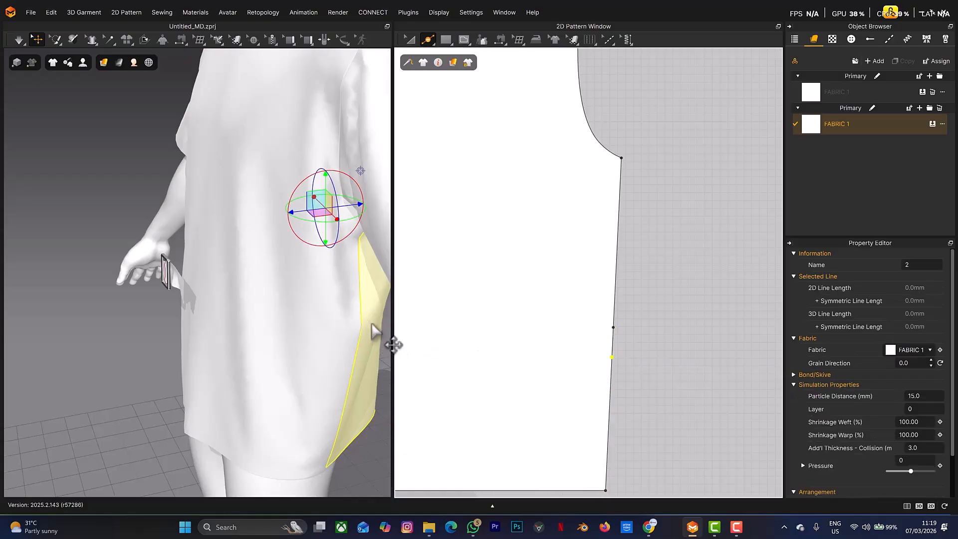
Step: Lengthen the strap pattern to about 367 mm by moving its free short edge outward, away from the internal lines
click(356, 329)
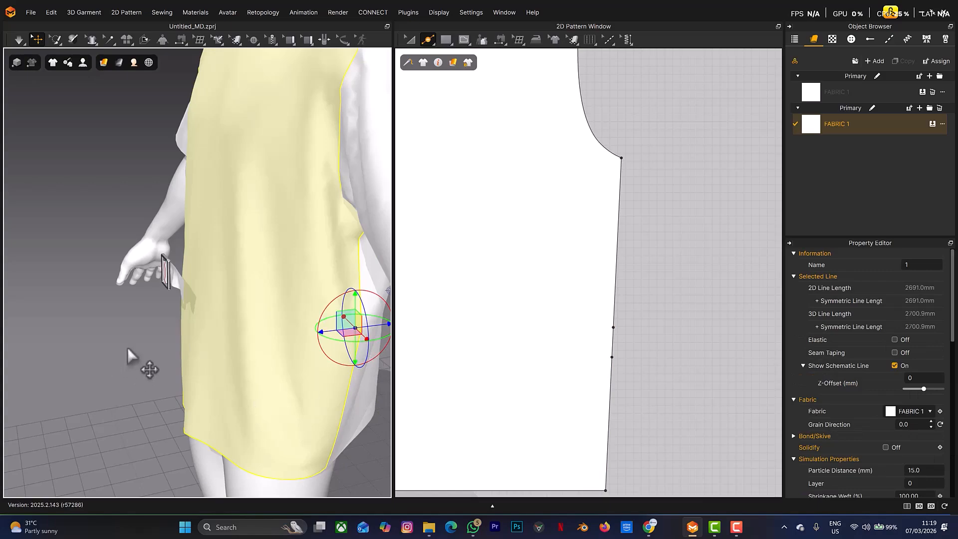
scroll(668, 444, down, 8)
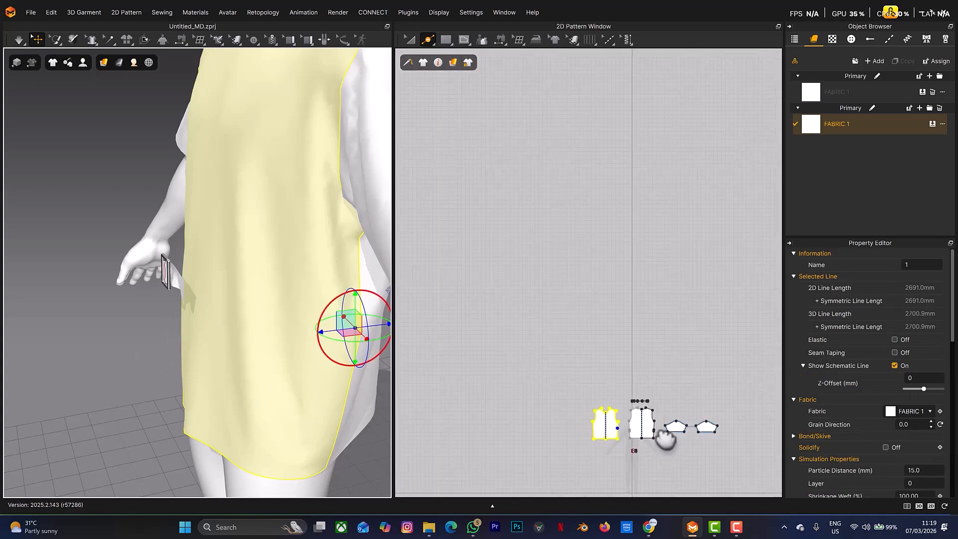
scroll(621, 356, up, 4)
scroll(627, 360, up, 4)
scroll(588, 409, up, 3)
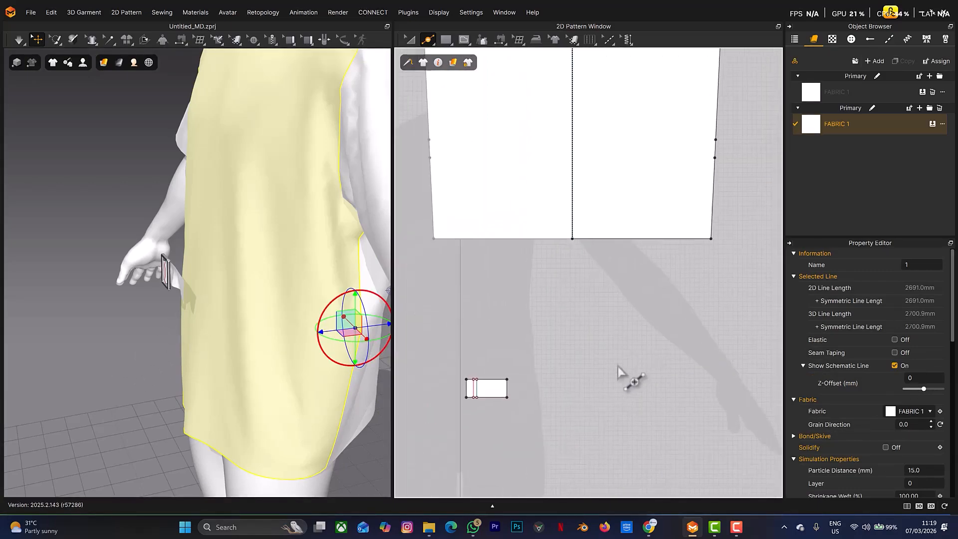
drag(507, 388, 644, 393)
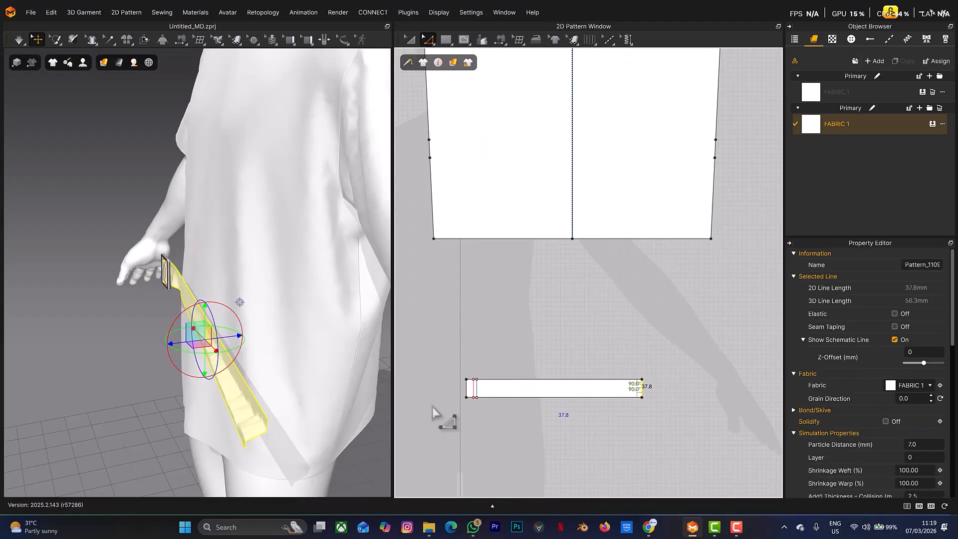
right_drag(322, 394, 309, 377)
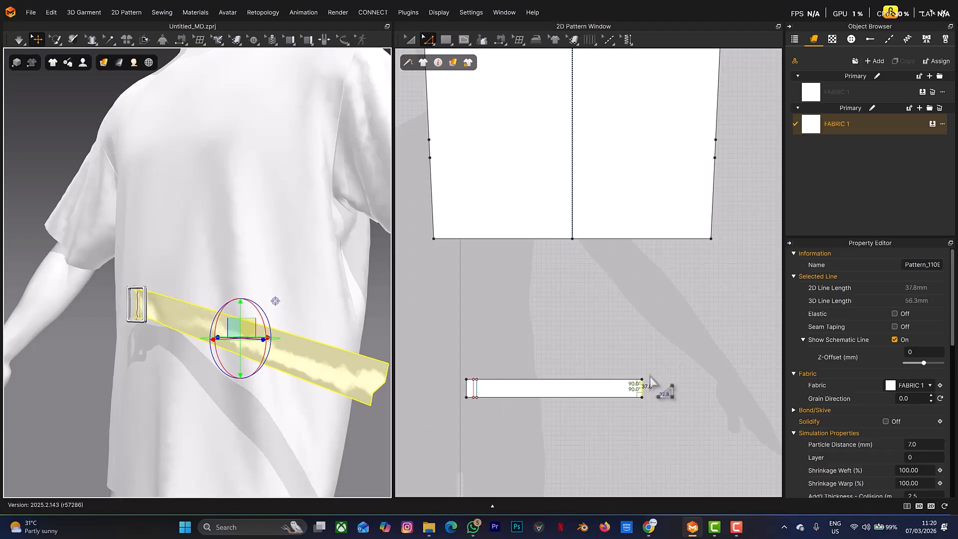
Step: Try to sew the strap's free short edge to the new 37.8 mm segment on the shirt body's right side seam
key(n)
click(642, 389)
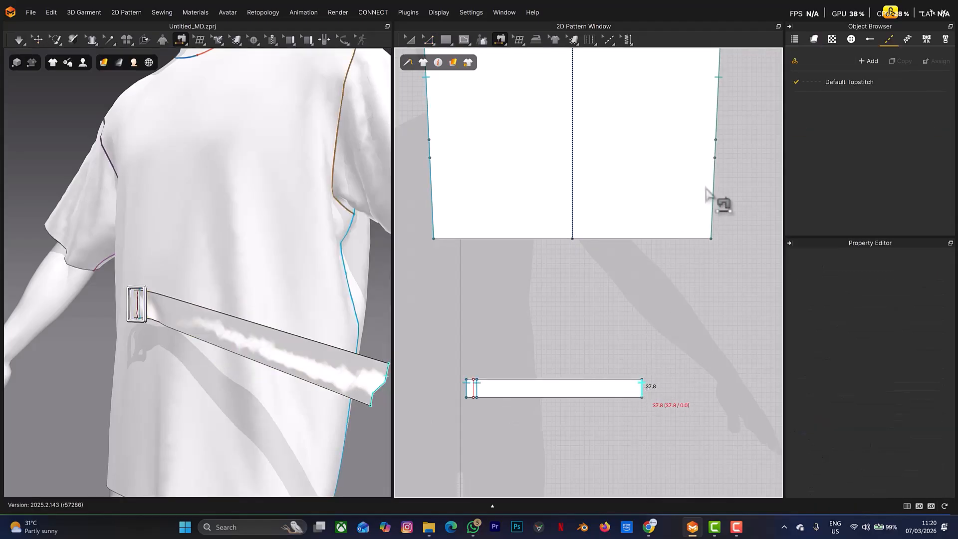
click(716, 148)
right_drag(254, 385, 305, 348)
click(412, 337)
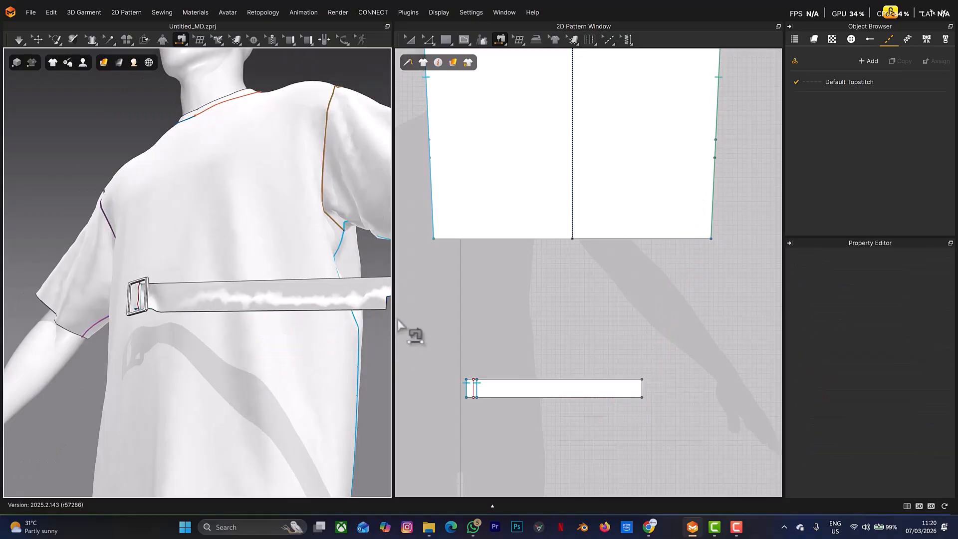
Step: Sew the strap's free short edge to the 37.8 mm segment on the shirt body's left side seam, and simulate the result
click(642, 388)
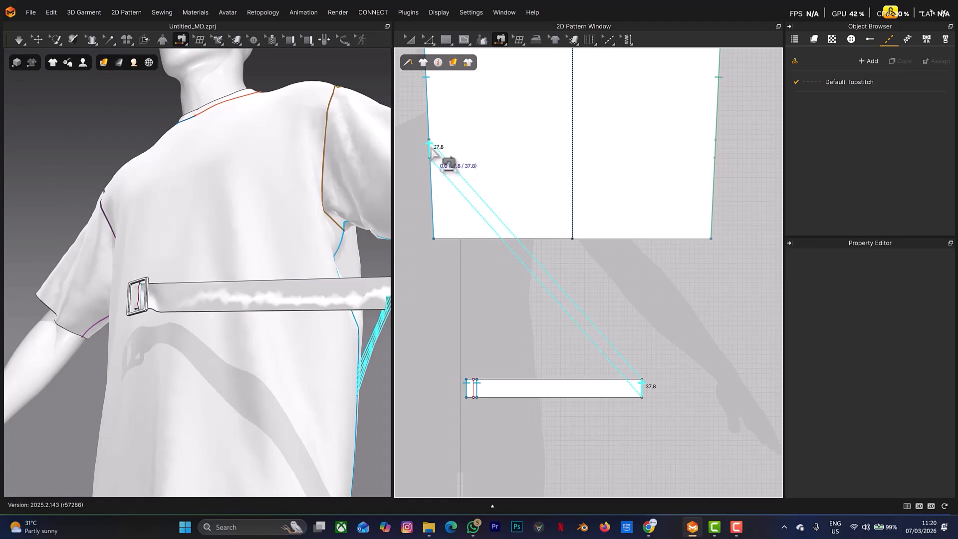
click(430, 149)
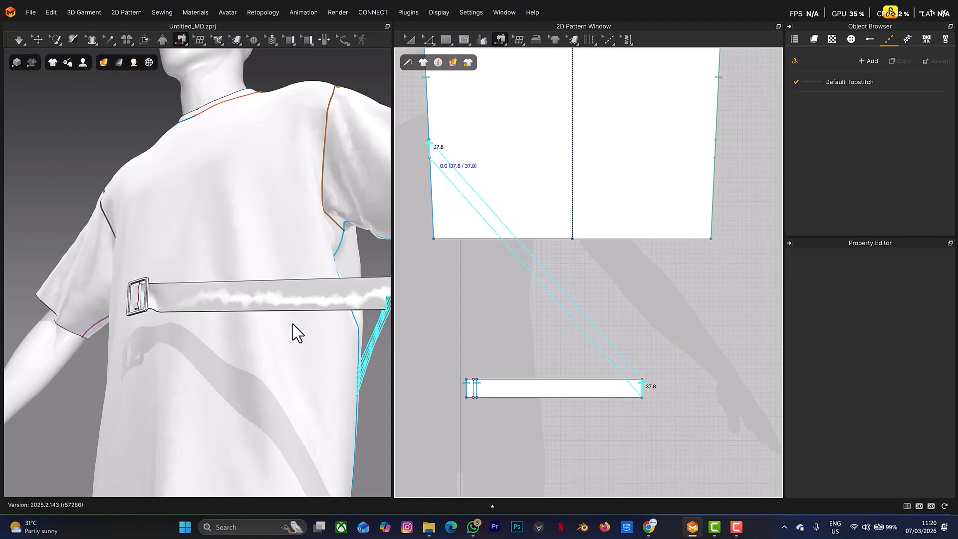
mouse_move(308, 323)
right_down()
mouse_move(268, 315)
mouse_move(289, 324)
right_up()
key(space)
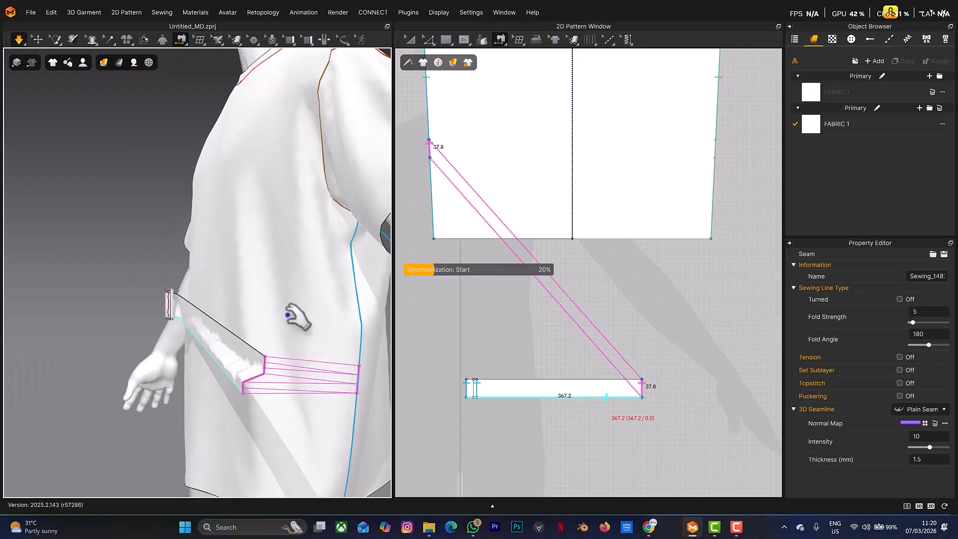
key(space)
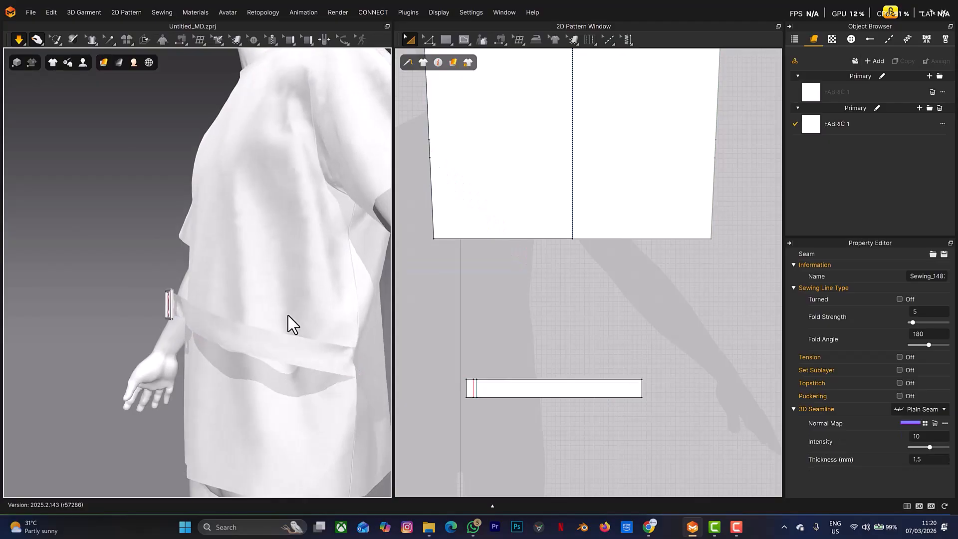
right_drag(276, 330, 315, 343)
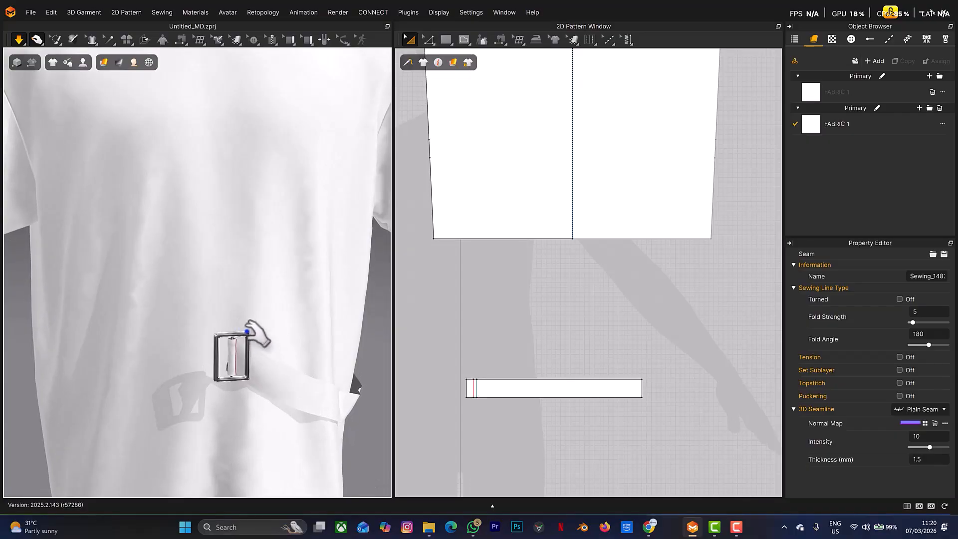
key(b)
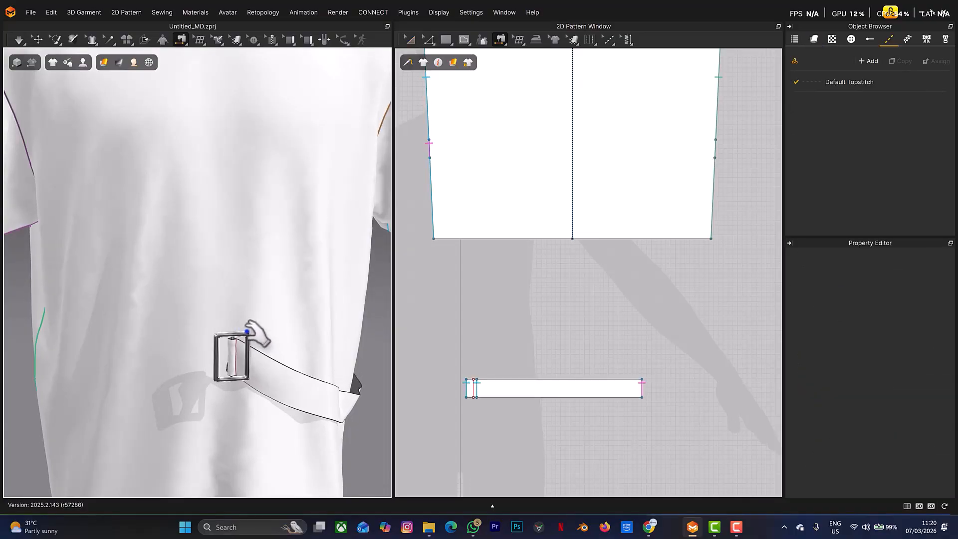
right_drag(315, 342, 333, 399)
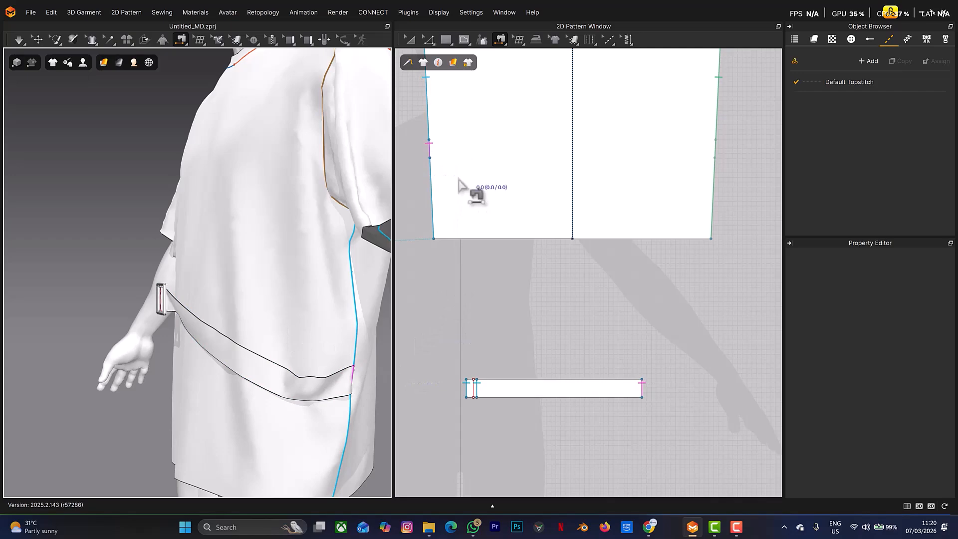
Step: Slide the 37.8 mm segment upward along the shirt body's left side seam while simulating, to raise the strap's attachment
scroll(469, 209, up, 3)
scroll(470, 211, up, 1)
middle_drag(470, 211, 605, 297)
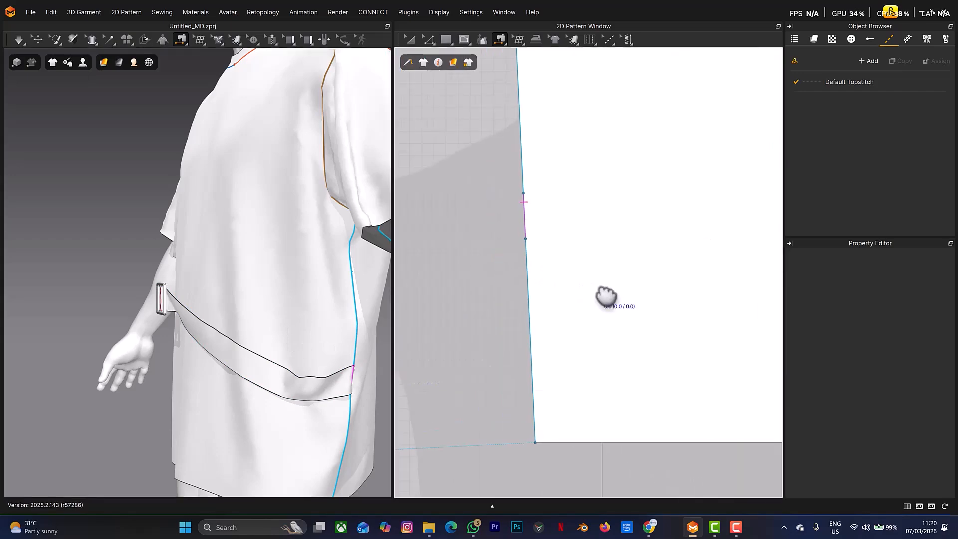
key(space)
key(a)
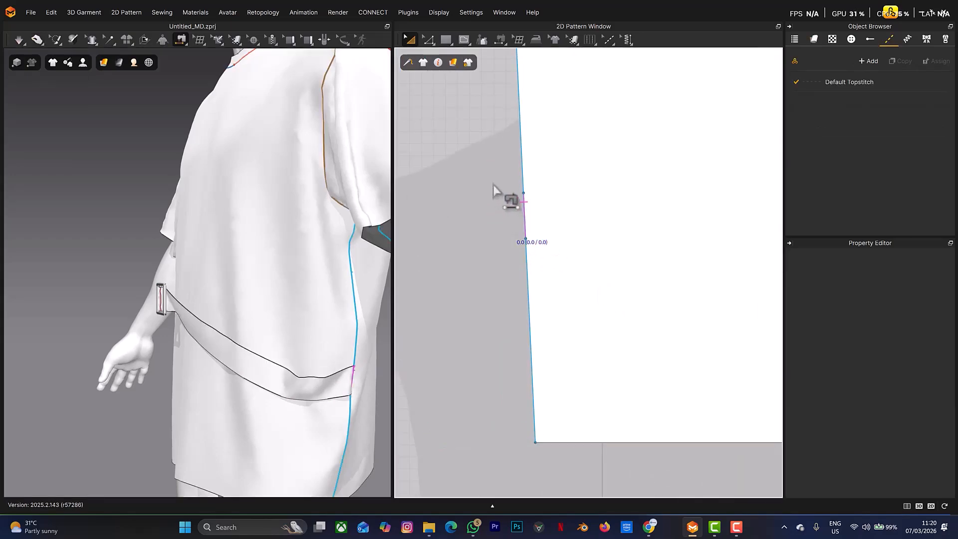
key(z)
drag(493, 182, 541, 210)
scroll(540, 212, down, 5)
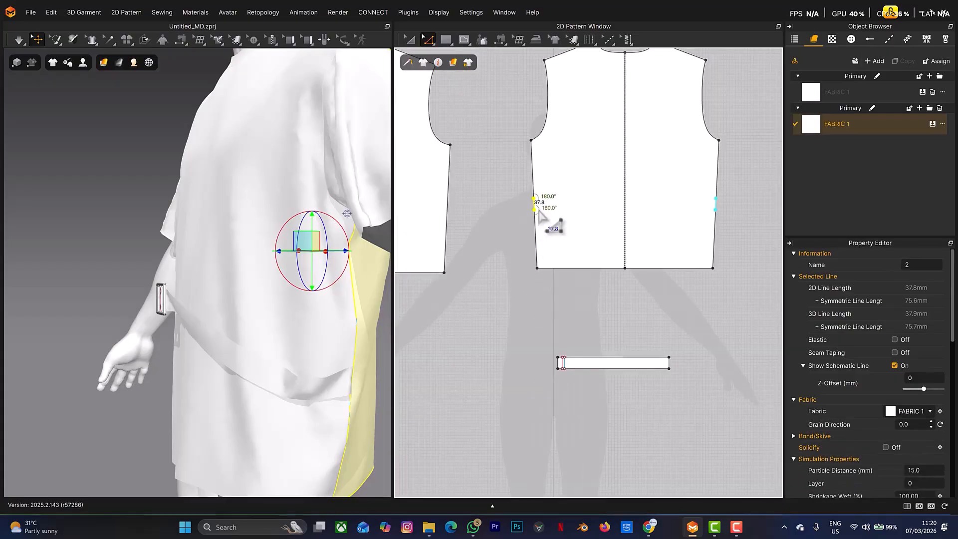
key(space)
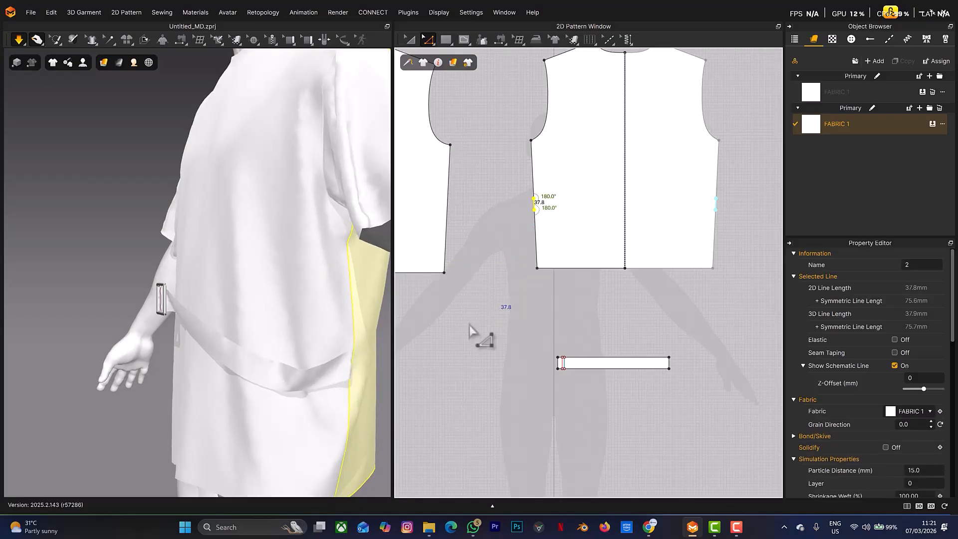
scroll(524, 216, up, 5)
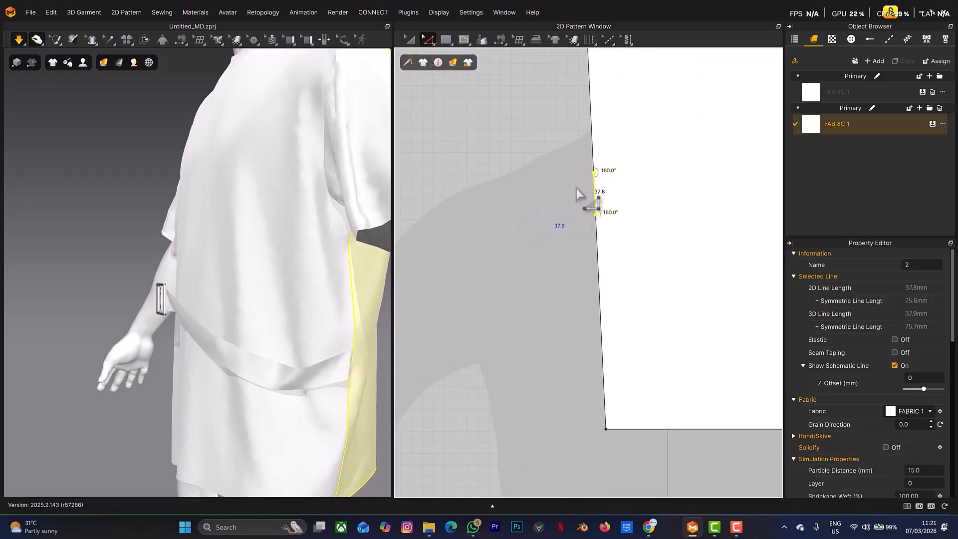
drag(613, 203, 613, 177)
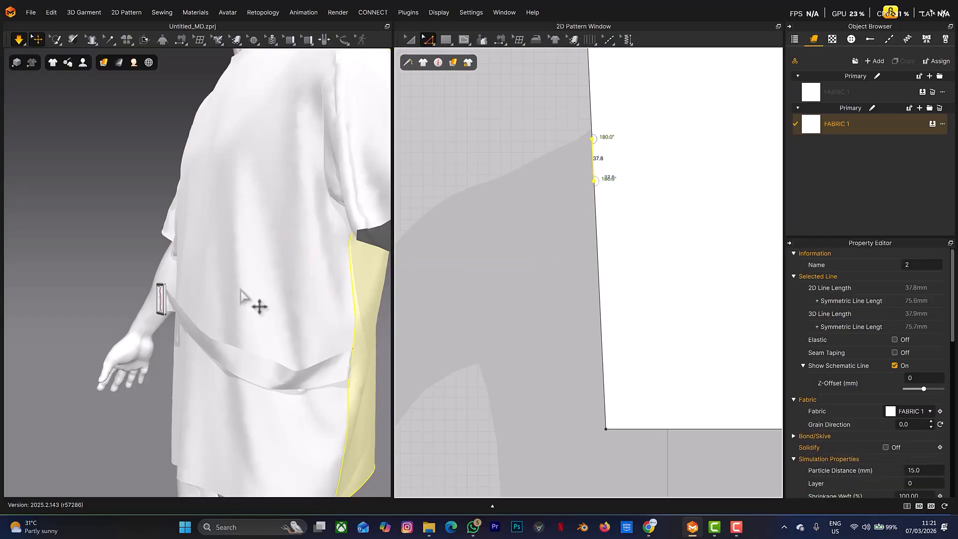
Step: Set the buckle trim's simulation state to Activate and briefly simulate it together with the strap
key(space)
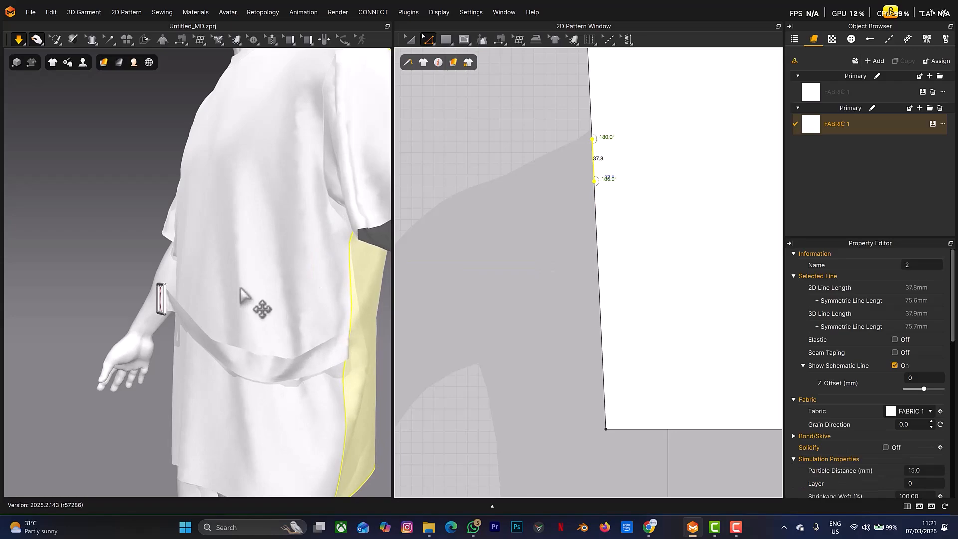
mouse_move(274, 353)
right_down()
mouse_move(293, 344)
mouse_move(283, 358)
right_up()
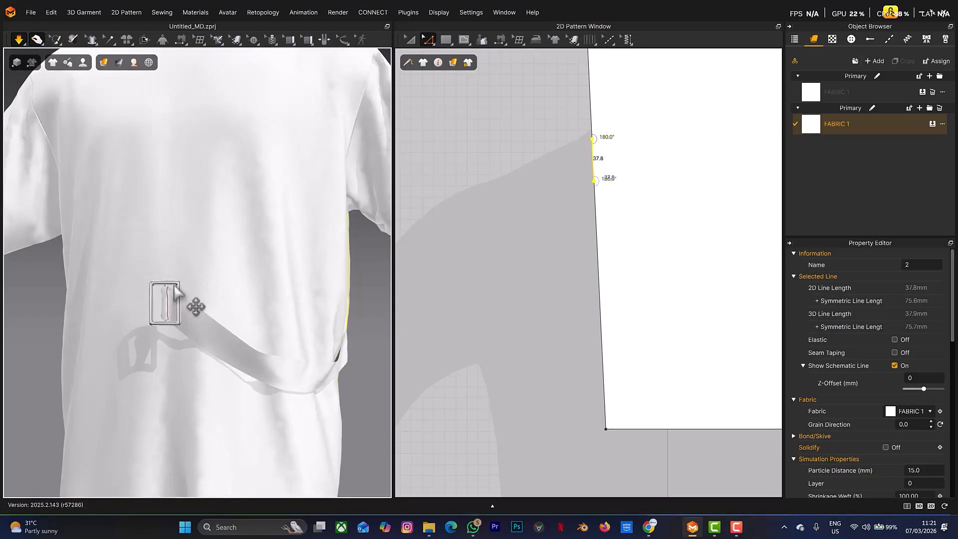
click(177, 303)
right_click(178, 299)
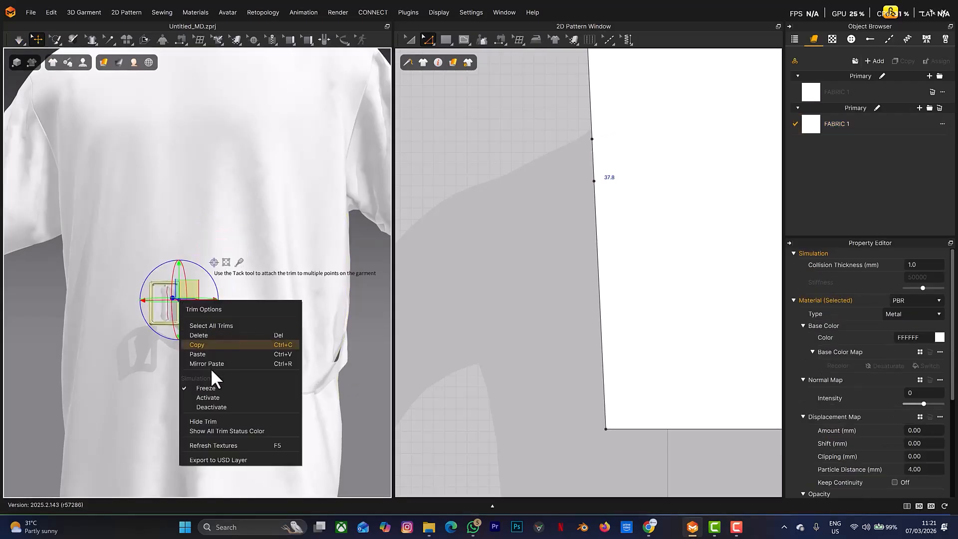
click(208, 398)
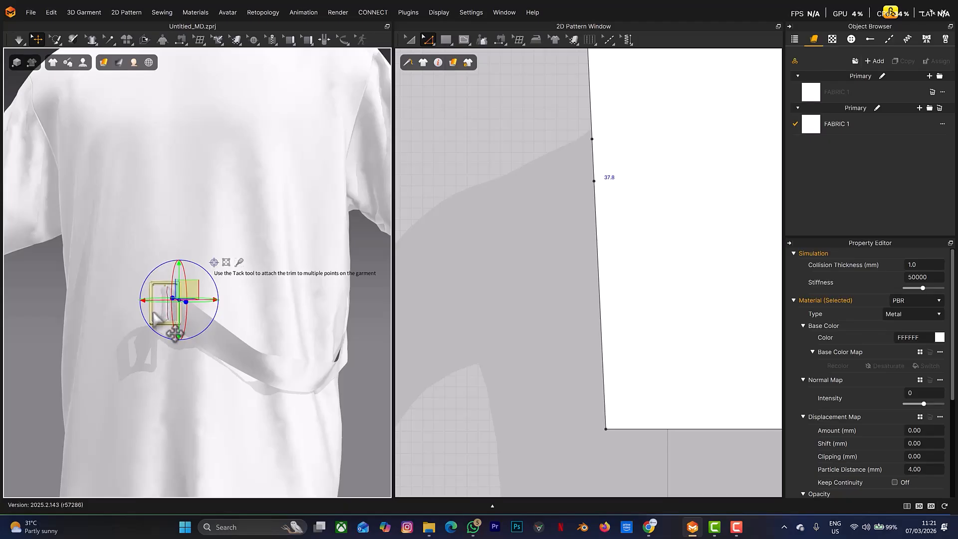
key(space)
key(space)
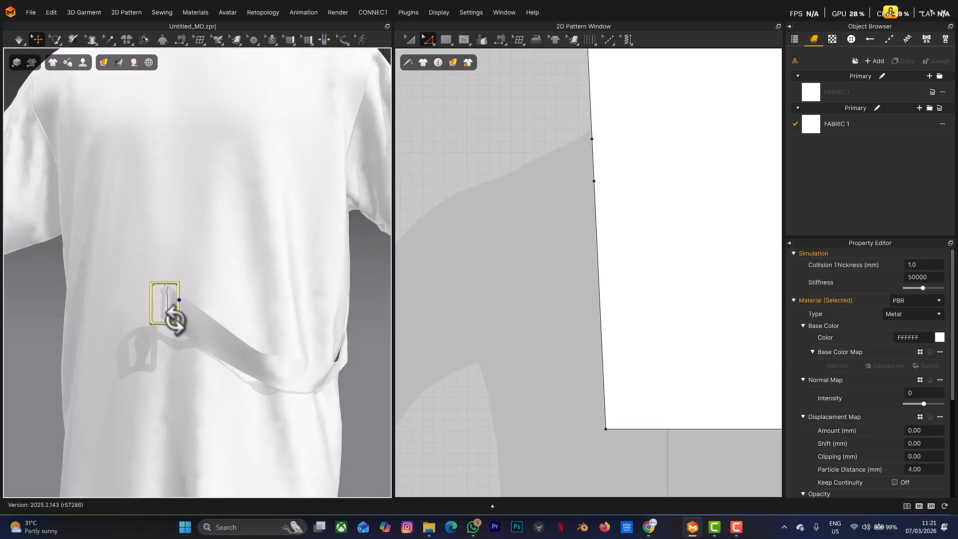
Step: Strengthen the strap pattern and set the buckle trim's simulation state to Freeze
right_click(170, 319)
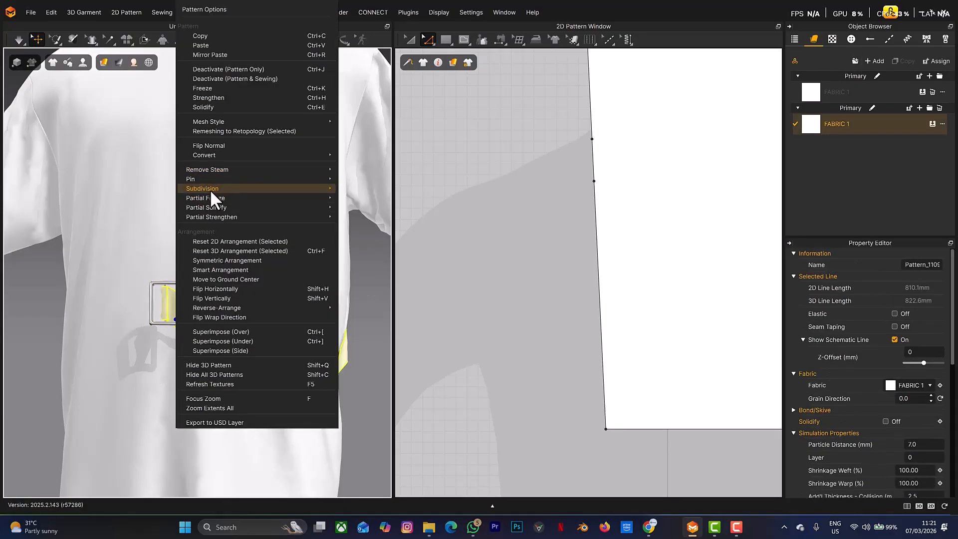
click(208, 97)
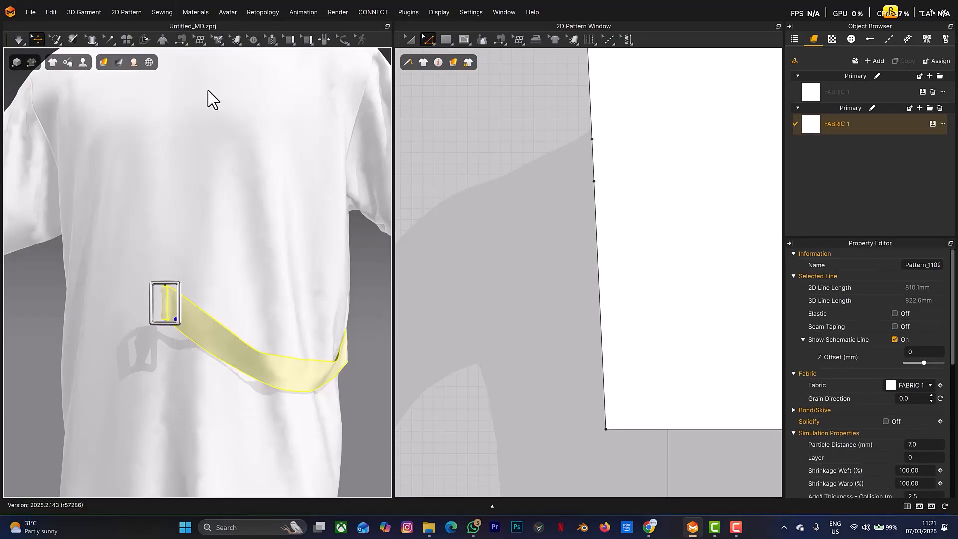
click(181, 304)
right_click(183, 304)
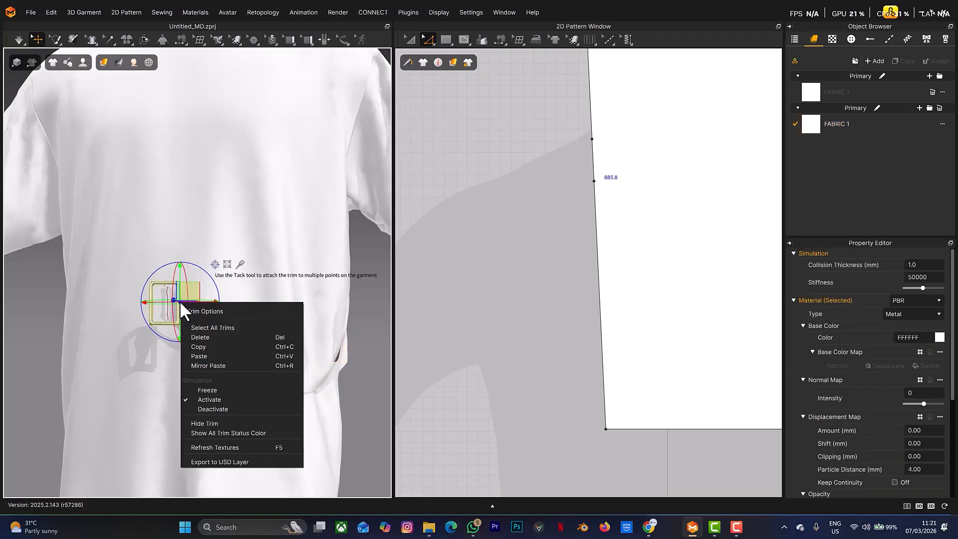
click(208, 390)
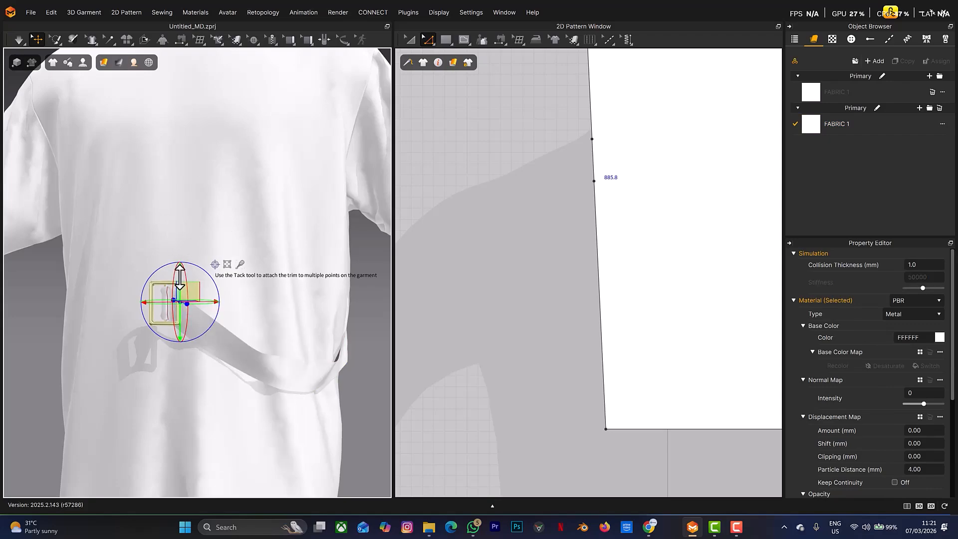
Step: Lower the frozen buckle trim slightly on the shirt body while simulating, so the looped strap follows it
drag(180, 277, 180, 284)
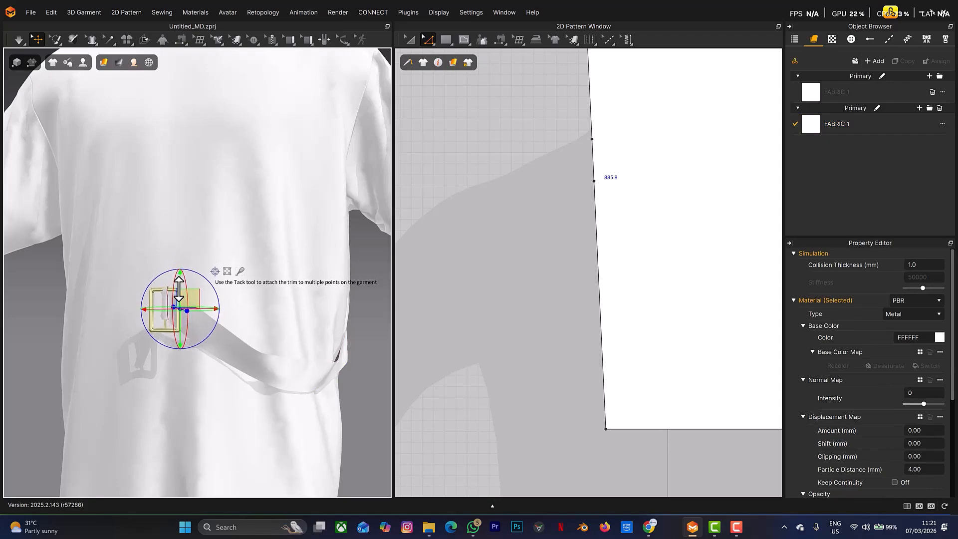
key(space)
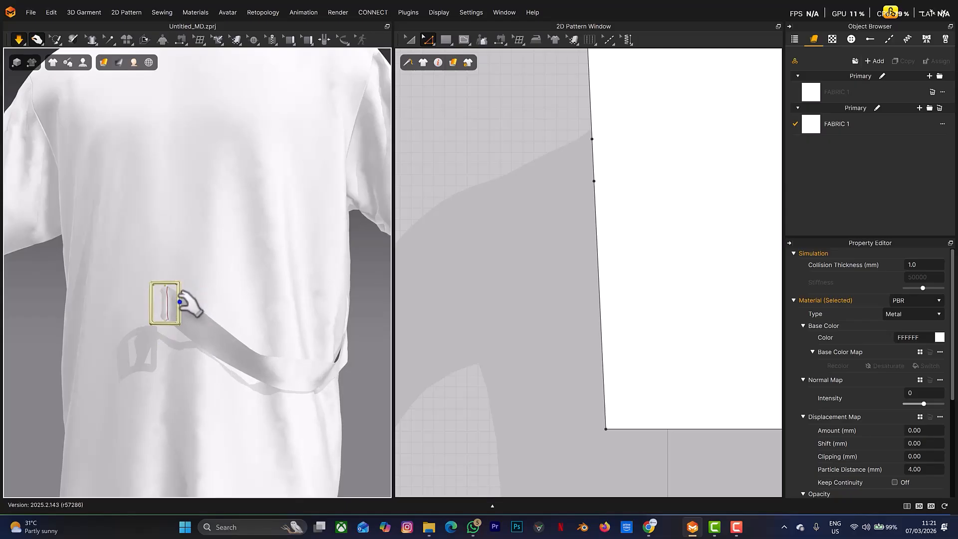
drag(184, 319, 182, 321)
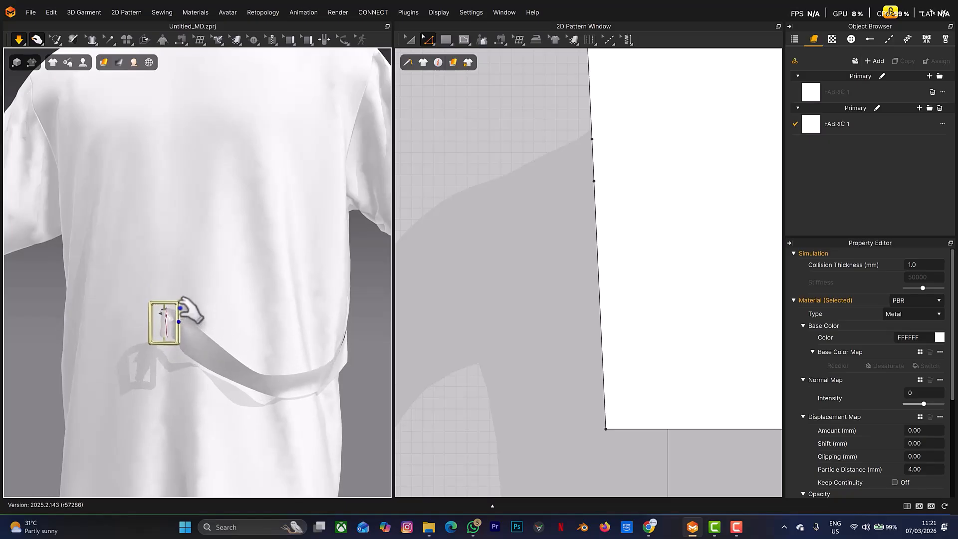
scroll(190, 307, up, 3)
scroll(190, 306, down, 5)
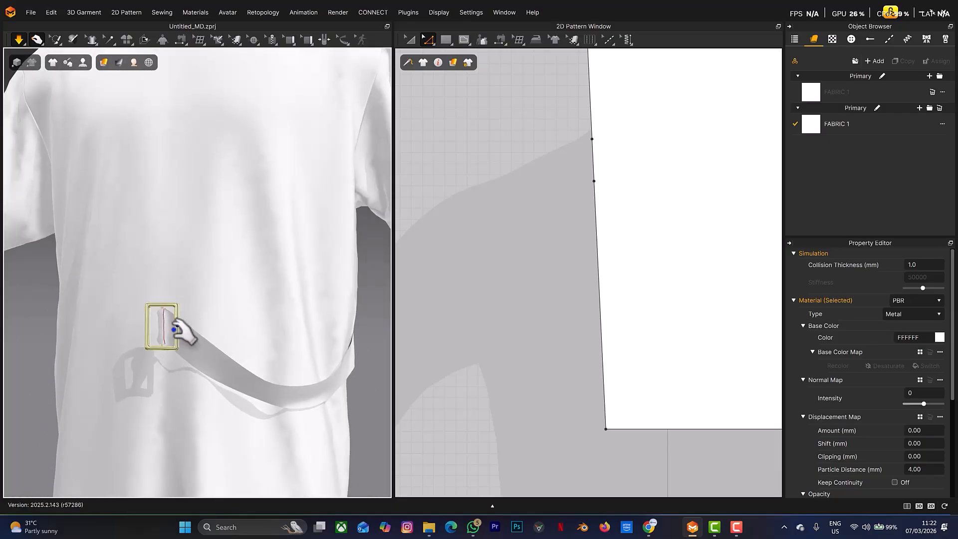
drag(165, 316, 161, 320)
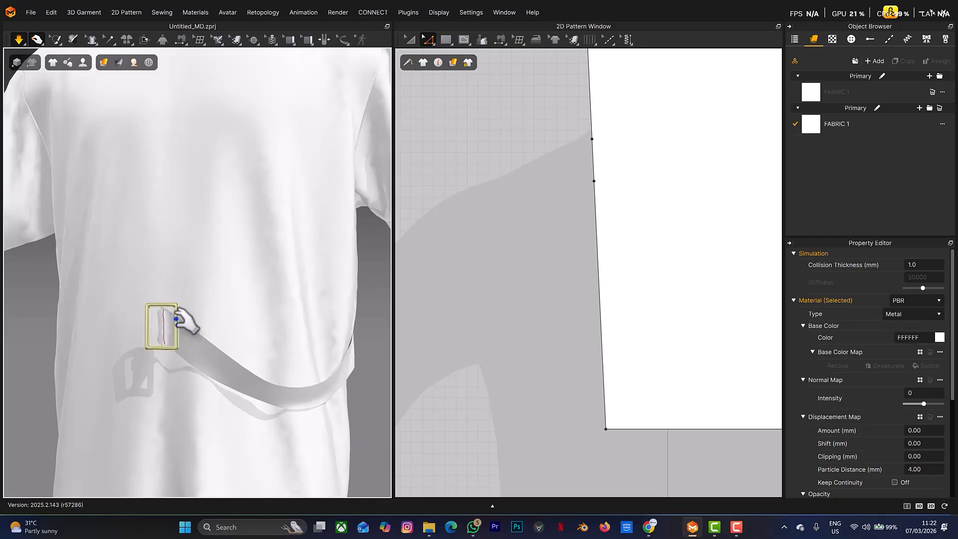
scroll(179, 315, up, 2)
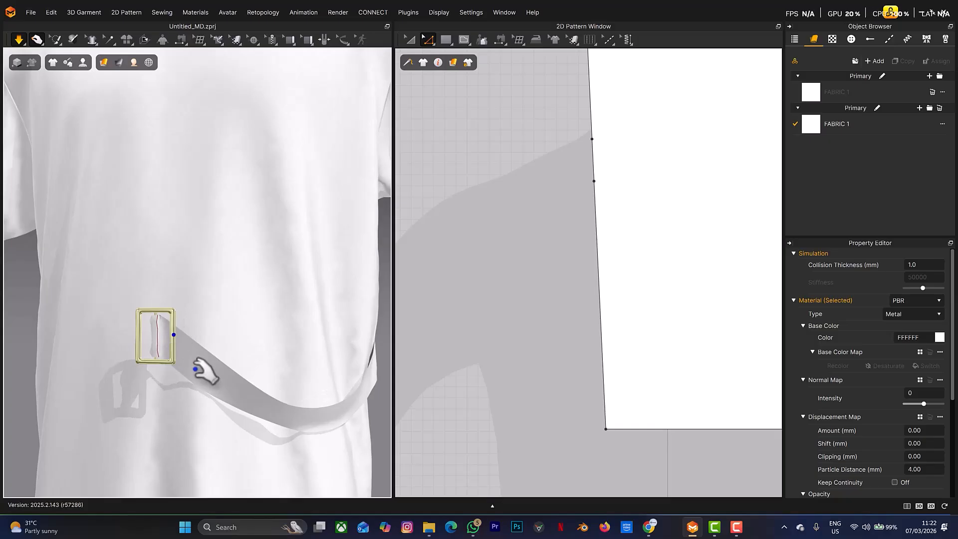
Step: Shorten the strap pattern slightly by moving its free short edge inward with simulation off, and simulate the result
scroll(227, 366, down, 5)
right_drag(228, 367, 264, 363)
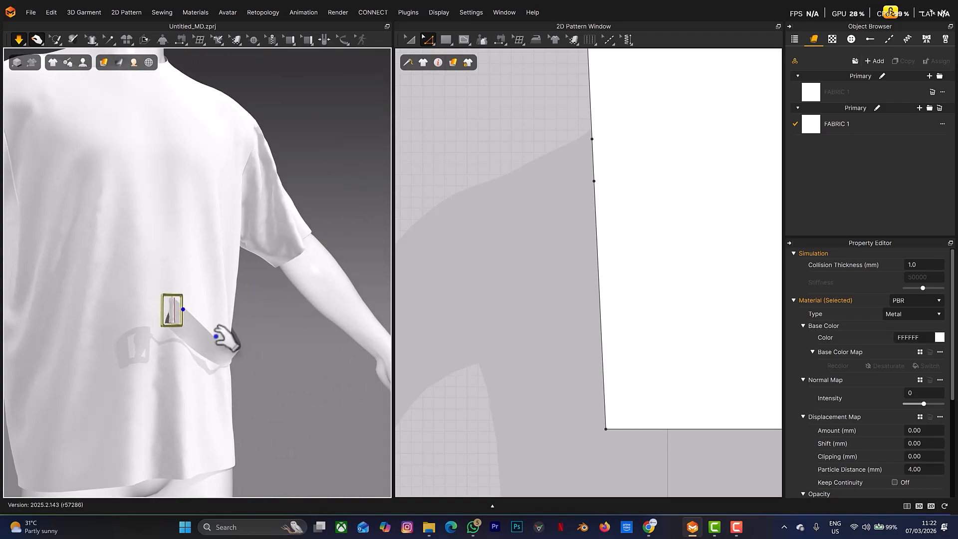
scroll(476, 422, down, 5)
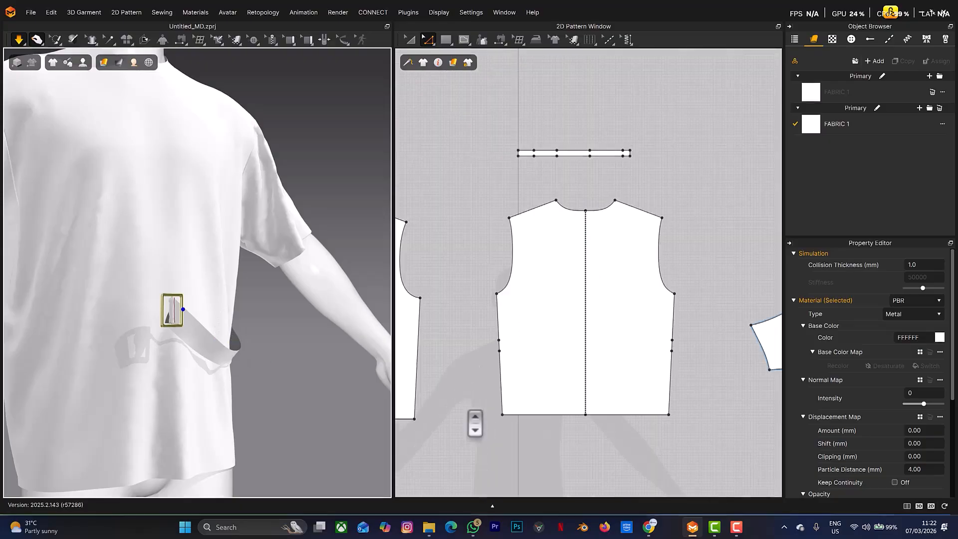
scroll(569, 267, down, 2)
middle_drag(570, 267, 480, 255)
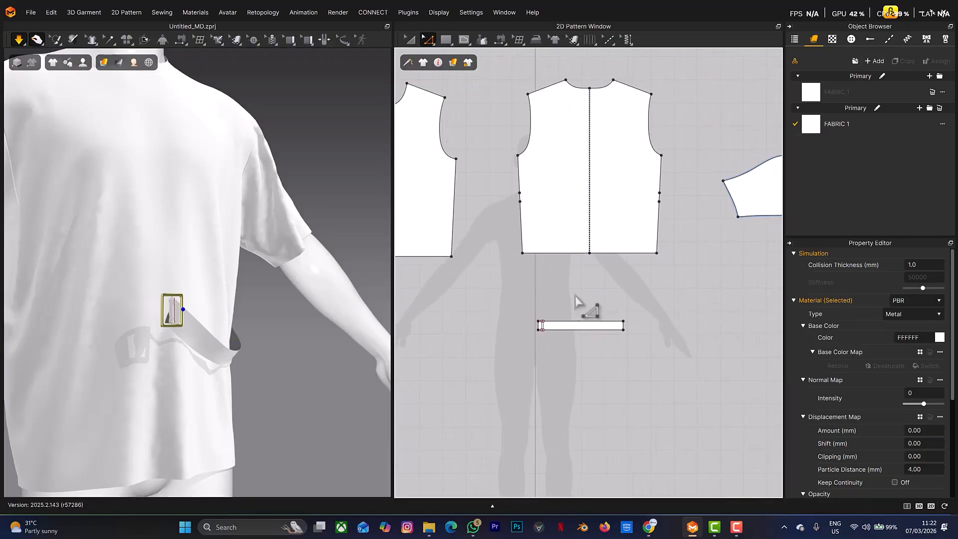
key(space)
scroll(638, 336, up, 4)
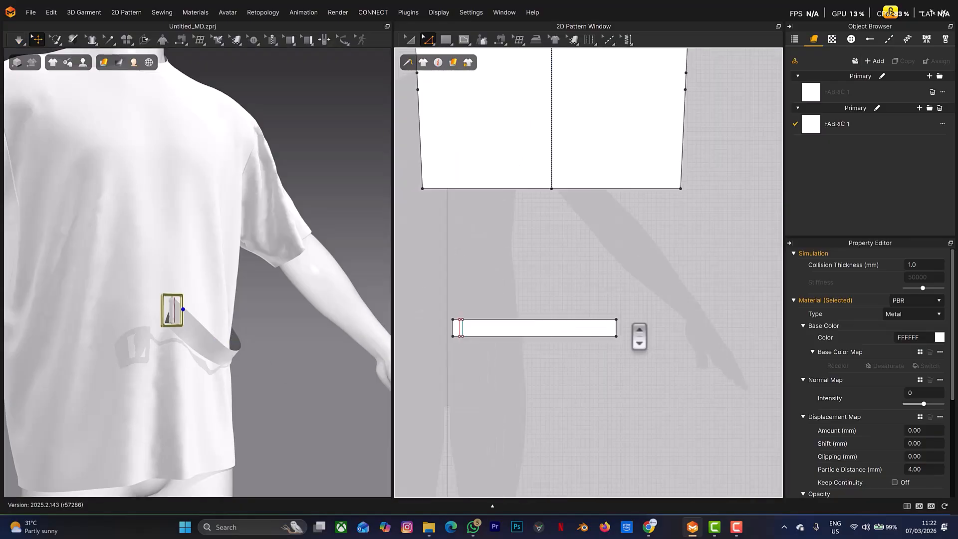
click(614, 333)
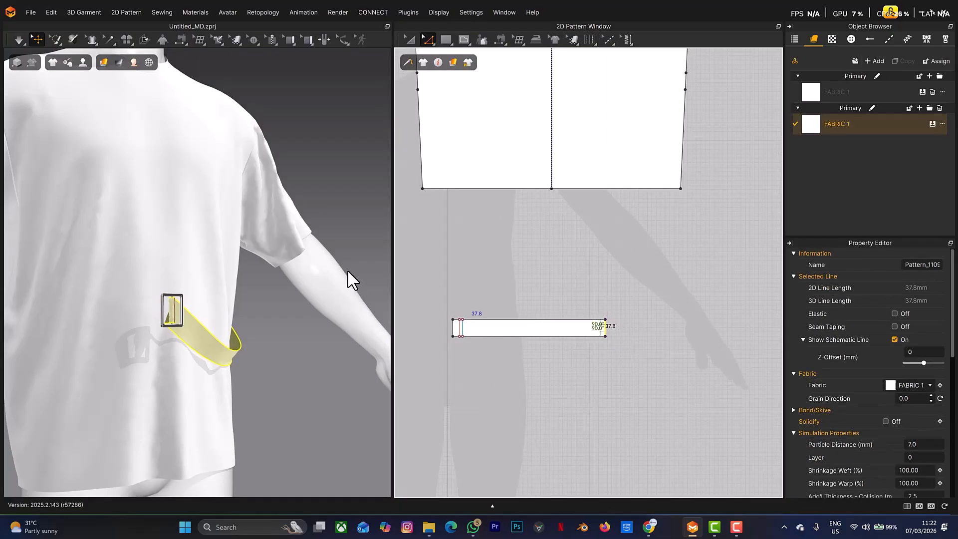
right_drag(349, 278, 227, 323)
key(space)
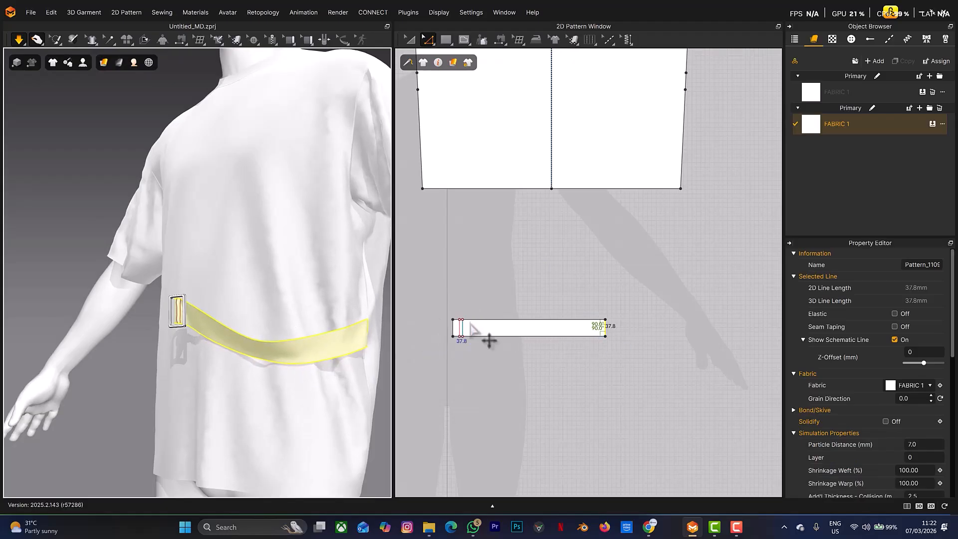
Step: Shorten the strap pattern further while simulating by moving its free short edge toward the internal lines
right_drag(330, 347, 349, 350)
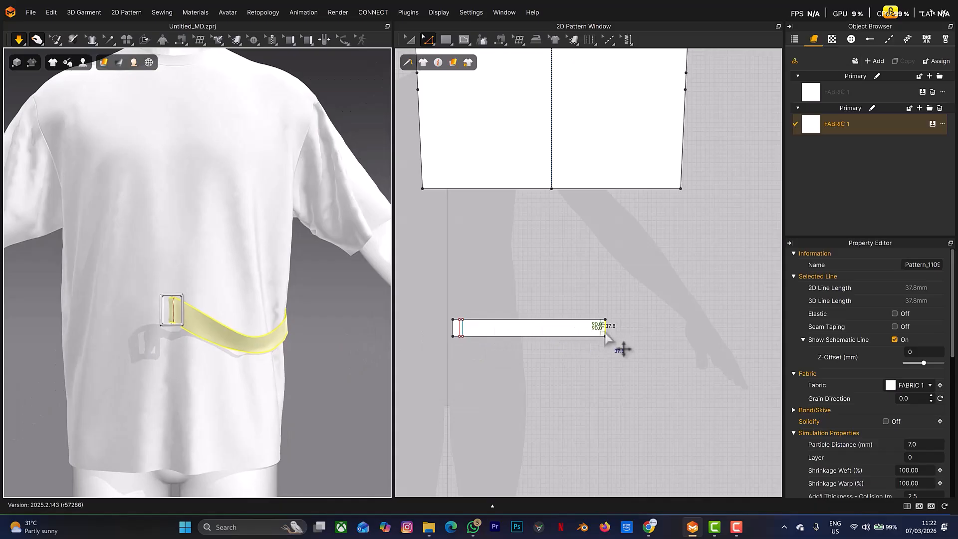
drag(605, 333, 558, 340)
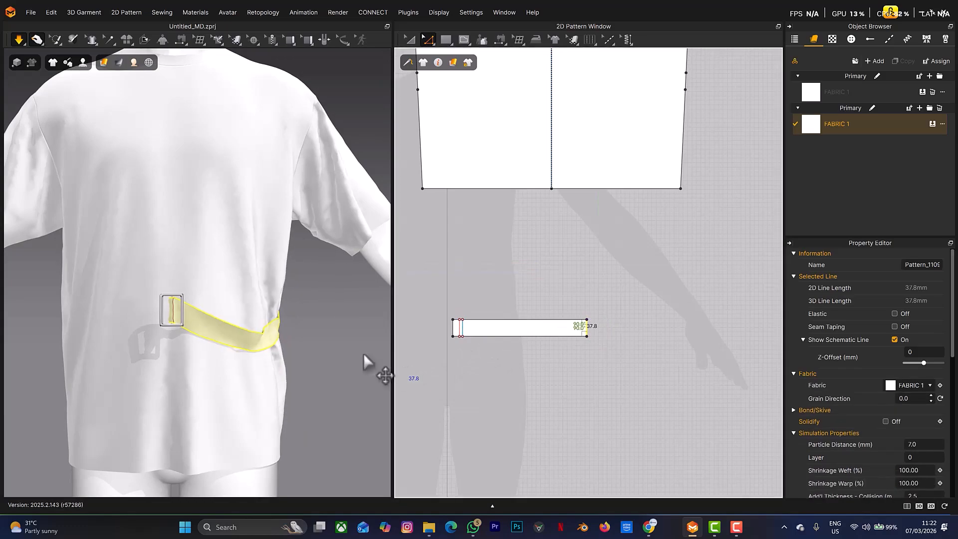
right_drag(313, 348, 279, 334)
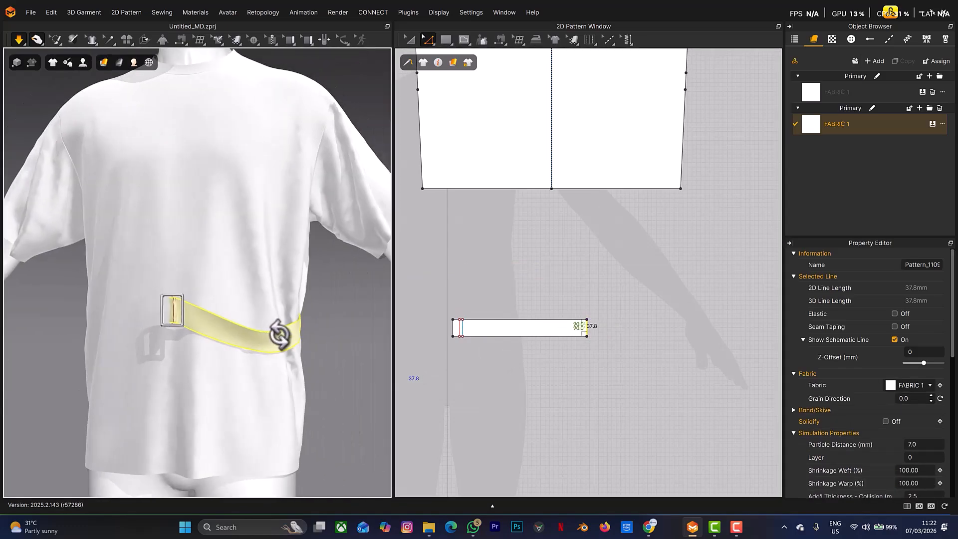
scroll(186, 330, up, 3)
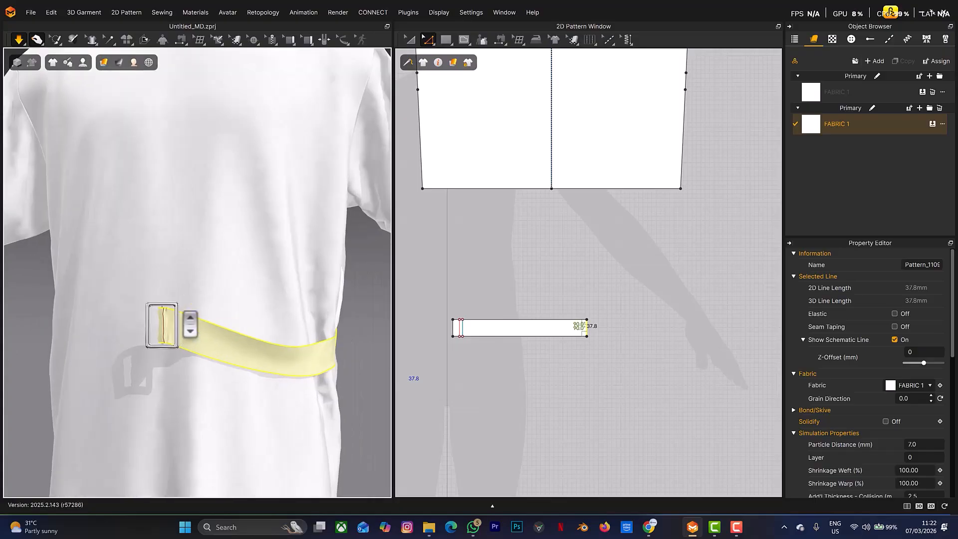
Step: Shift the buckle trim sideways toward the side seam where the strap is sewn, keeping its height while simulating
click(178, 325)
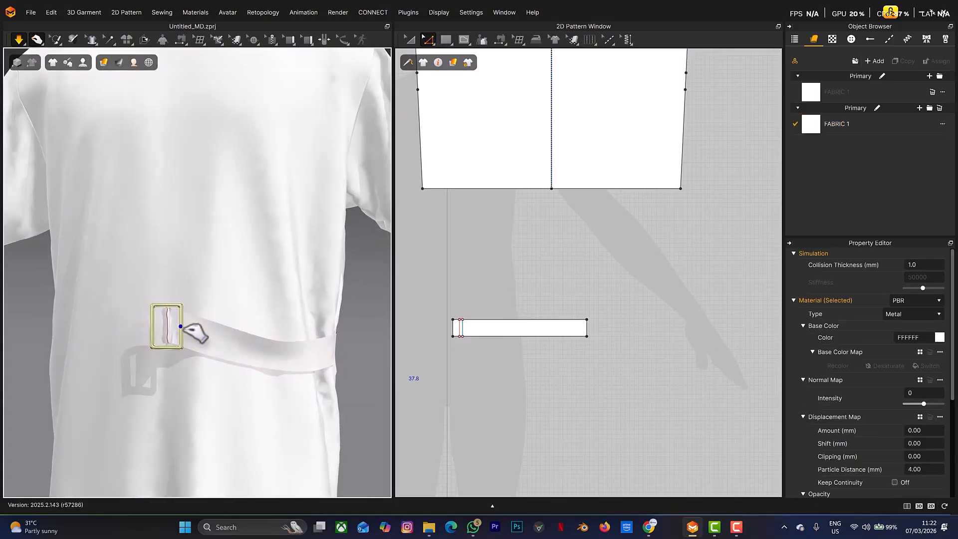
drag(187, 328, 200, 328)
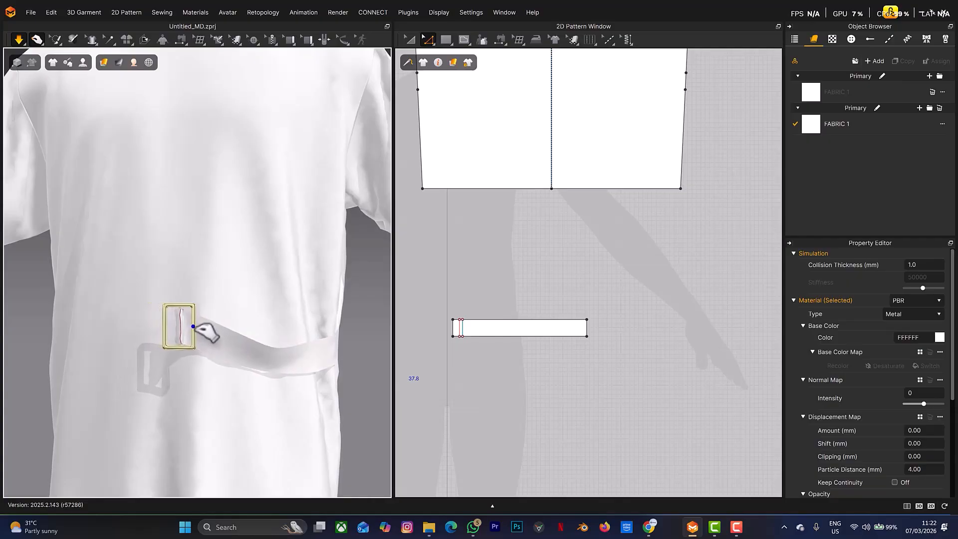
scroll(169, 382, down, 4)
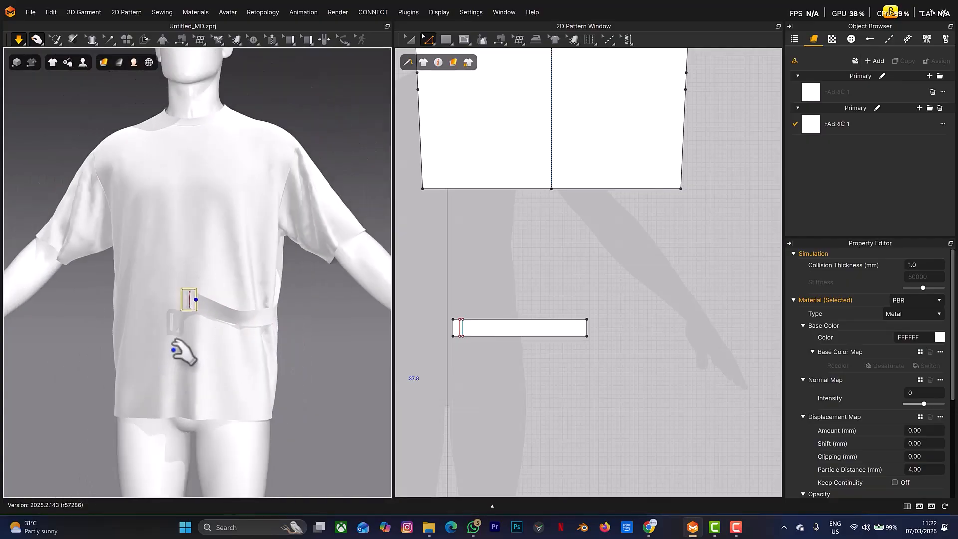
scroll(184, 359, up, 4)
scroll(184, 358, up, 2)
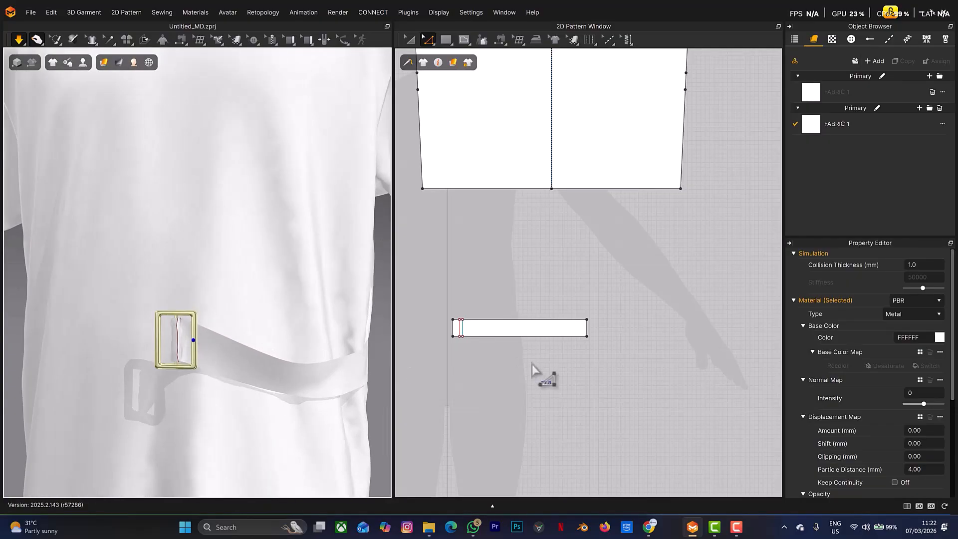
Step: Create a rectangular strap pattern 150 mm wide and 37.8 mm high below the existing strap in the 2D pattern area
scroll(534, 371, down, 4)
scroll(504, 382, up, 6)
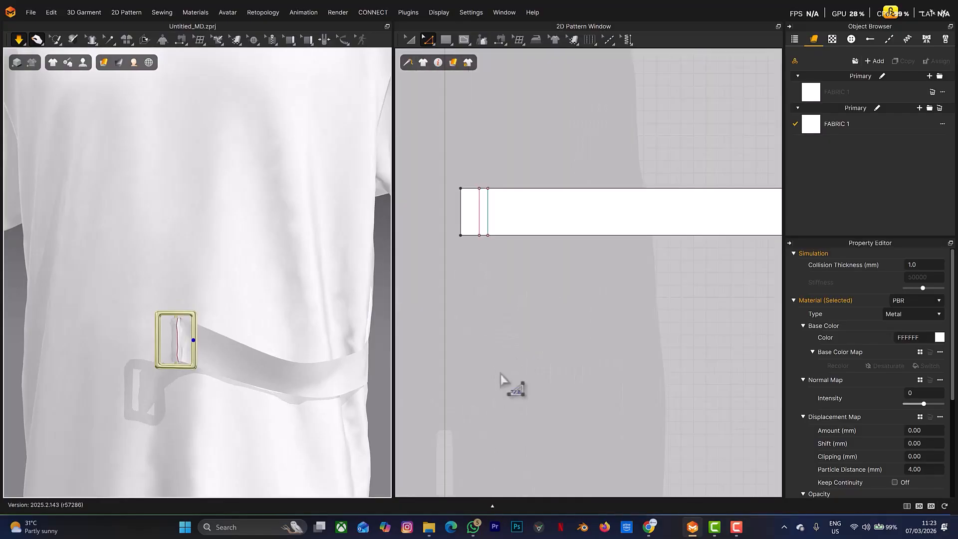
key(s)
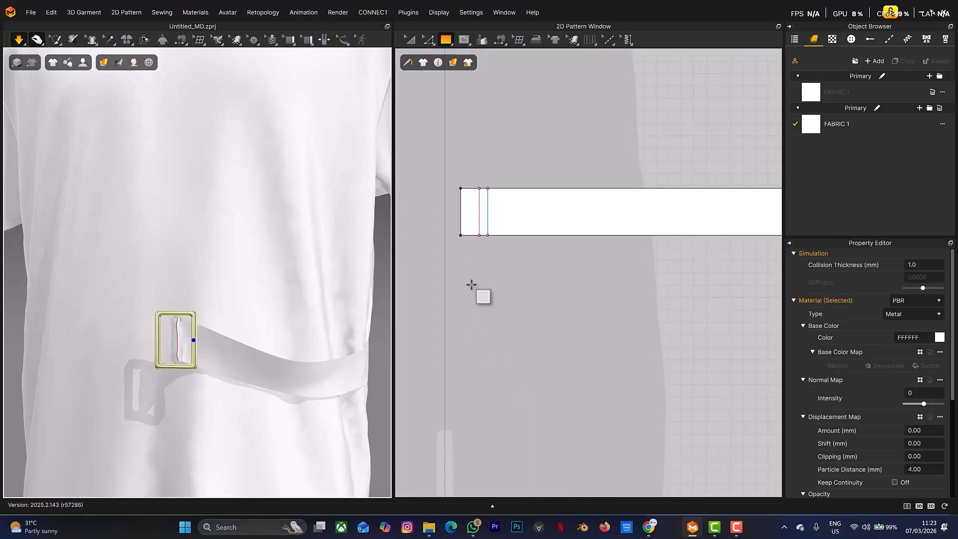
click(473, 285)
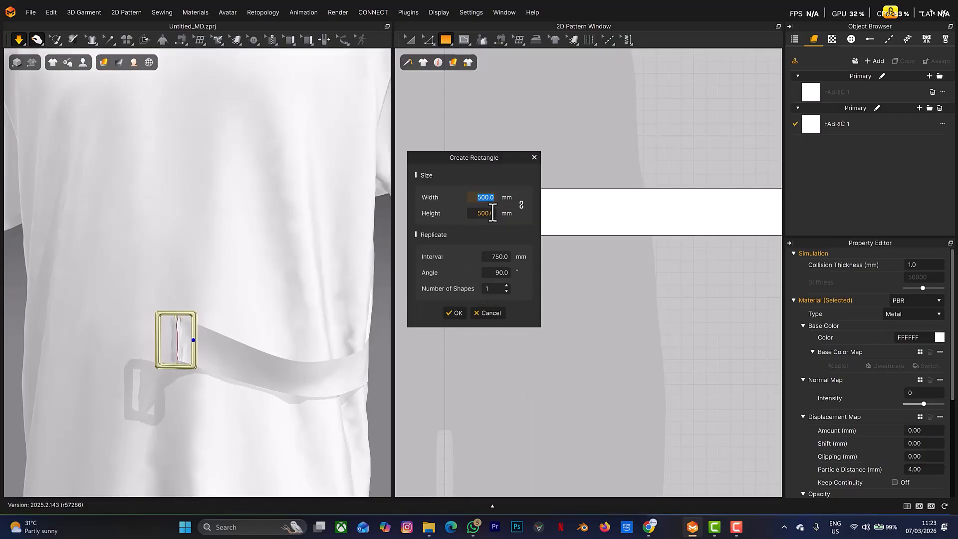
key(Tab)
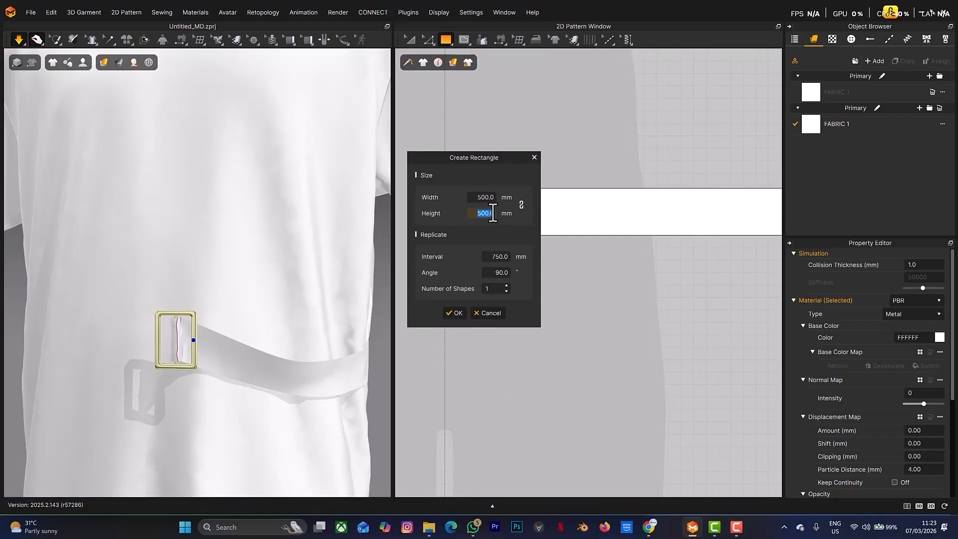
text(3)
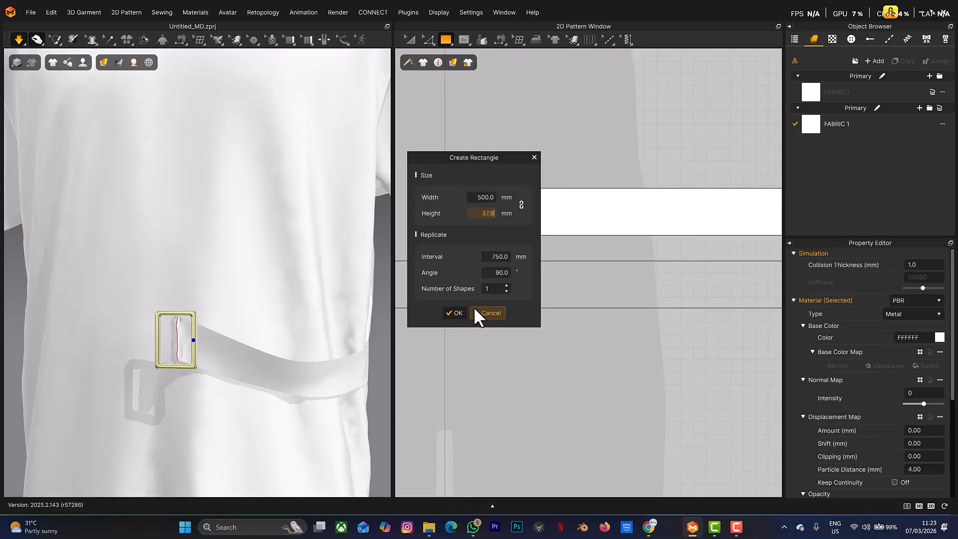
text(7.8)
click(488, 197)
text(100)
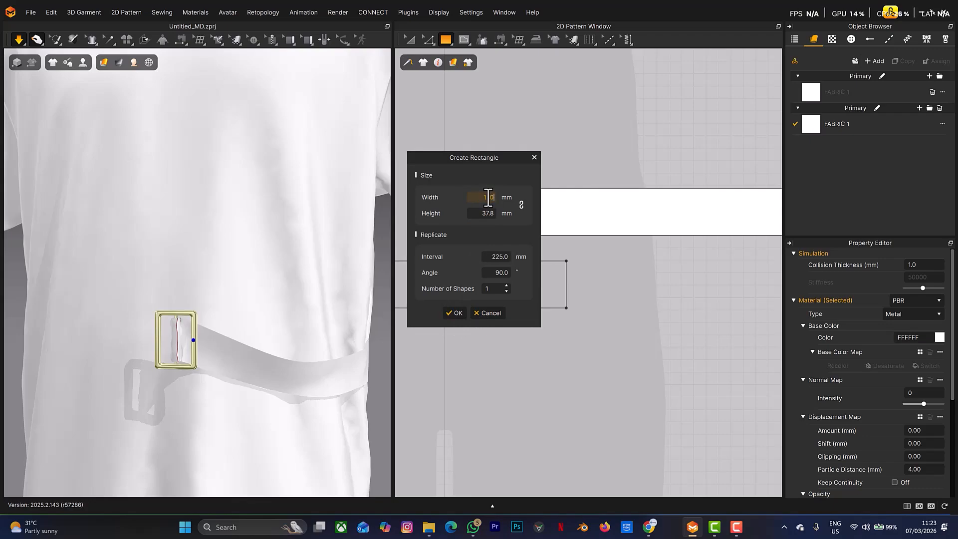
click(454, 313)
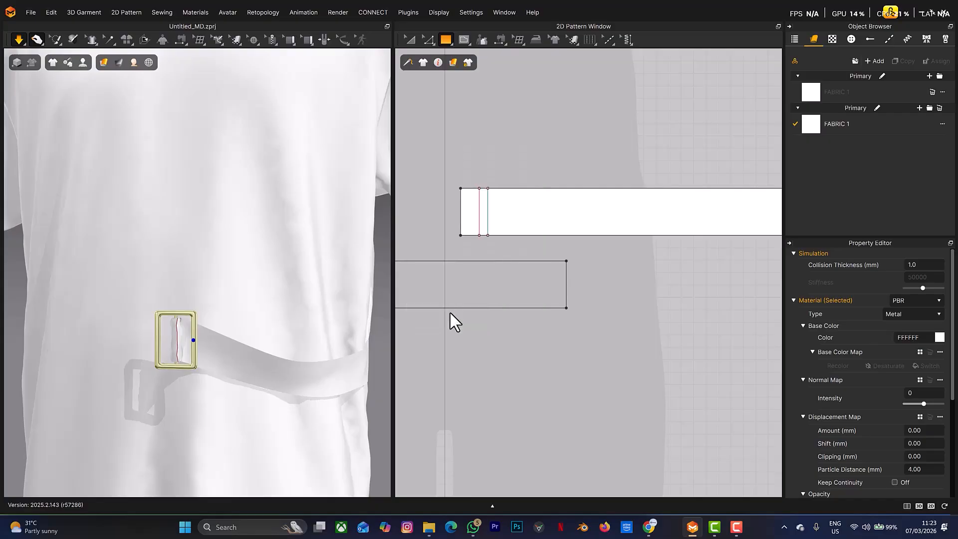
Step: Raise the new strap piece from the T-shirt's hem to just above the buckle and shift it slightly sideways
scroll(220, 400, down, 5)
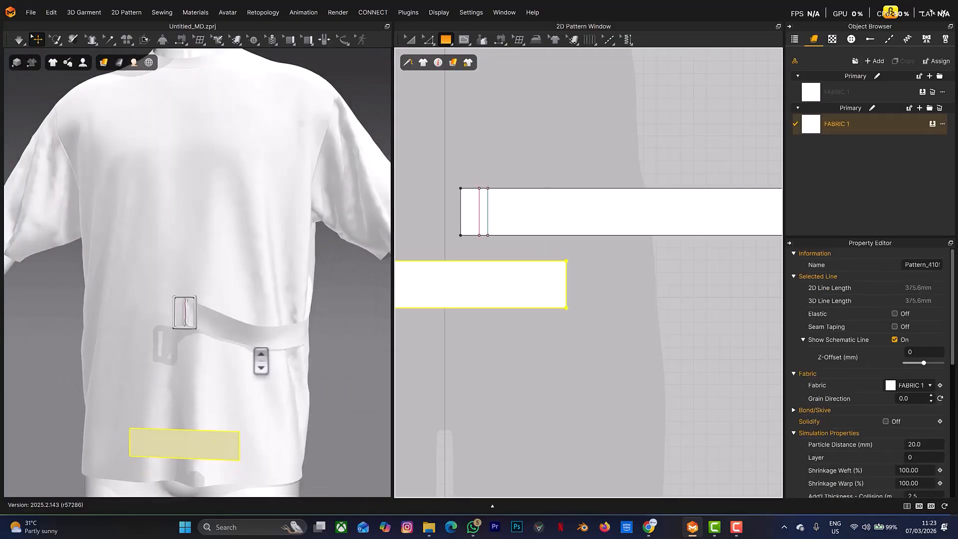
scroll(188, 438, up, 4)
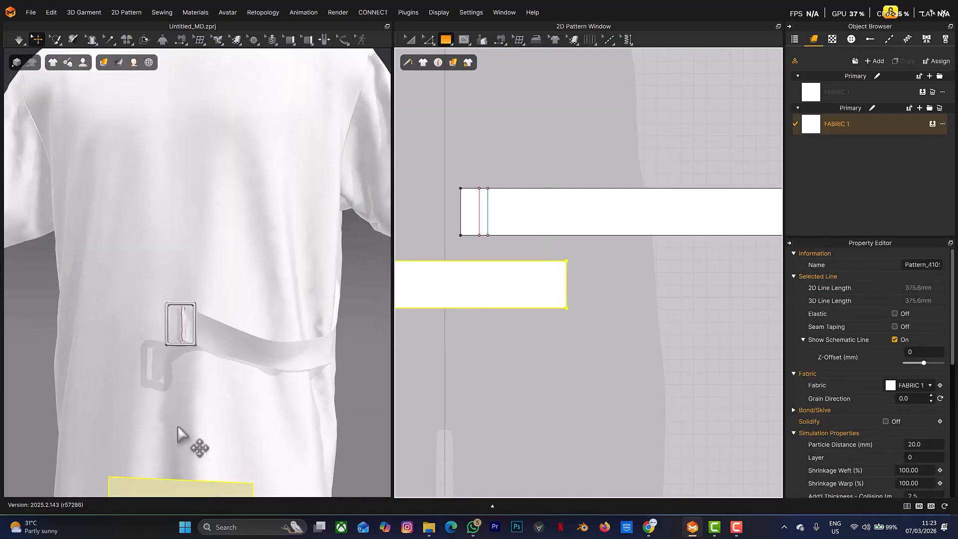
click(170, 480)
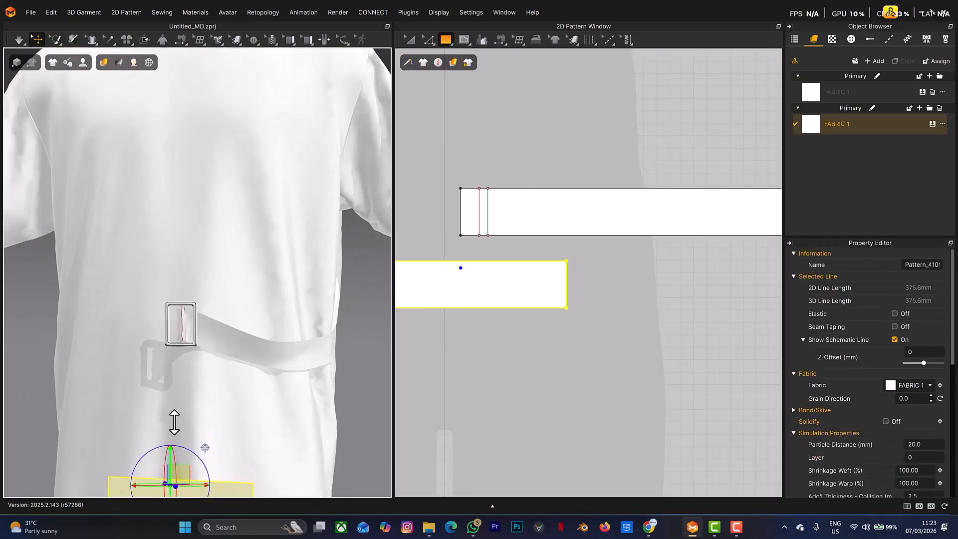
drag(174, 422, 216, 292)
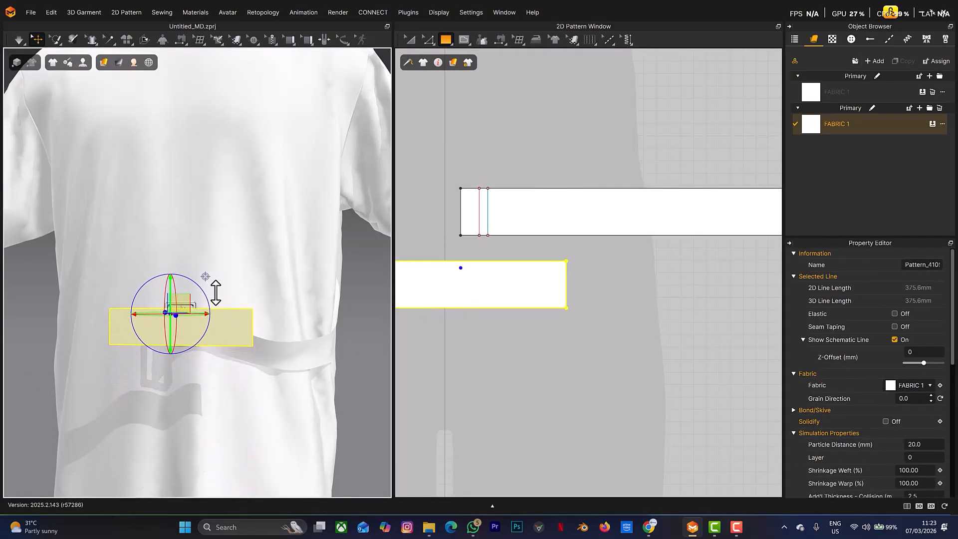
scroll(215, 305, up, 3)
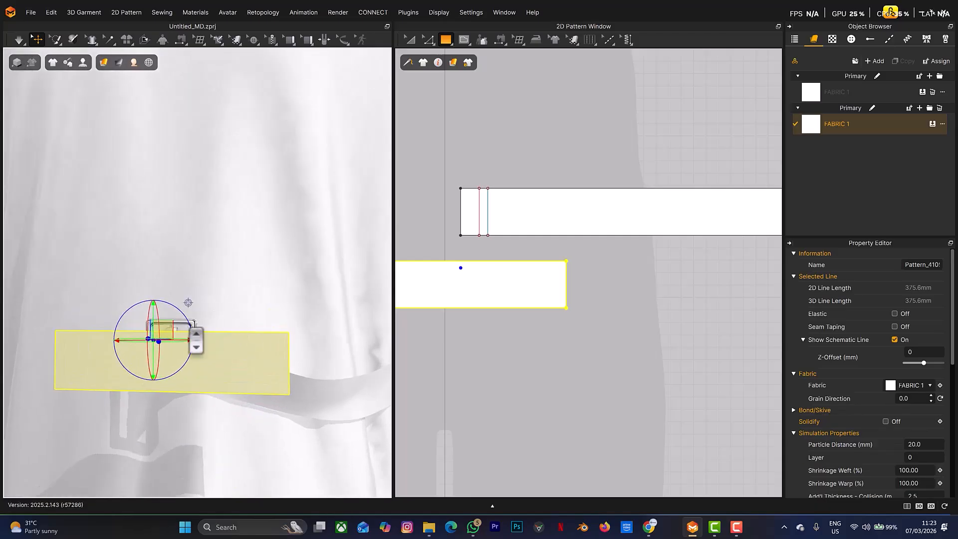
scroll(192, 338, up, 2)
right_drag(180, 355, 180, 357)
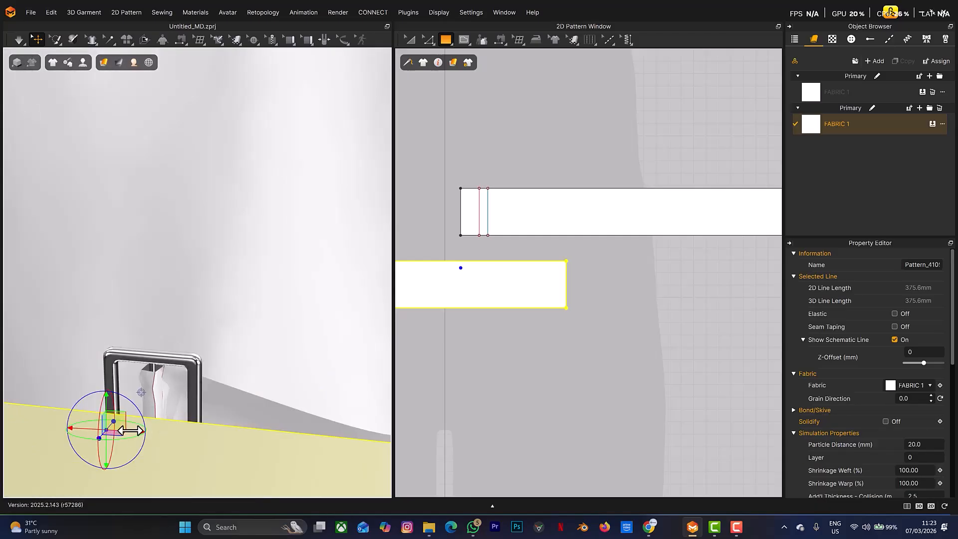
drag(157, 431, 183, 429)
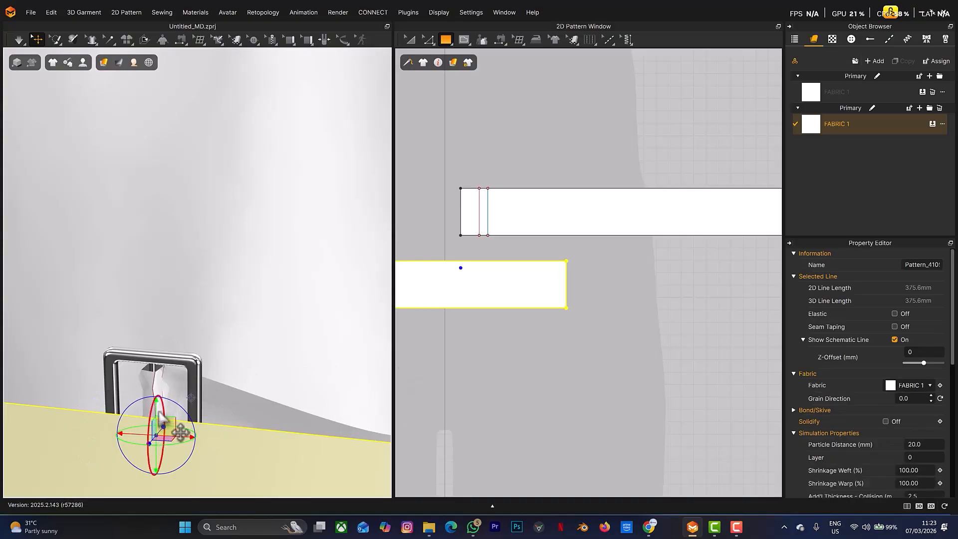
drag(156, 400, 156, 353)
mouse_move(192, 345)
right_down()
mouse_move(195, 338)
mouse_move(190, 349)
right_up()
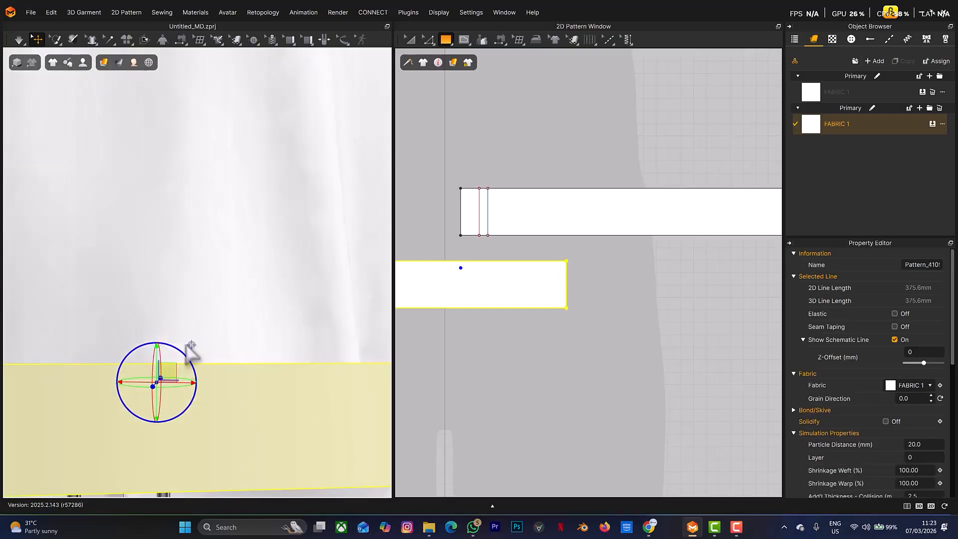
Step: Lower the new strap piece in front of the shirt until it is level with the buckle trim
key(2)
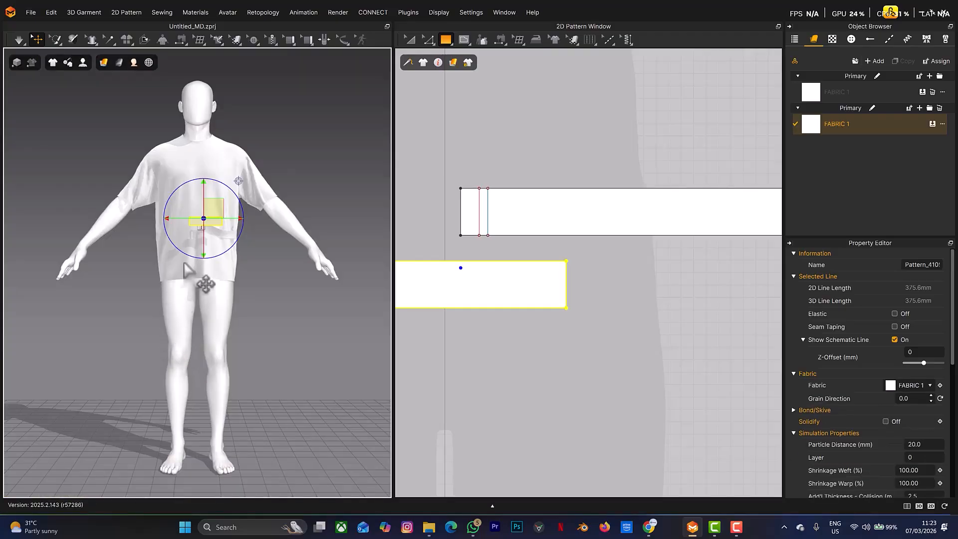
scroll(188, 272, up, 5)
middle_drag(227, 200, 217, 353)
scroll(207, 240, up, 5)
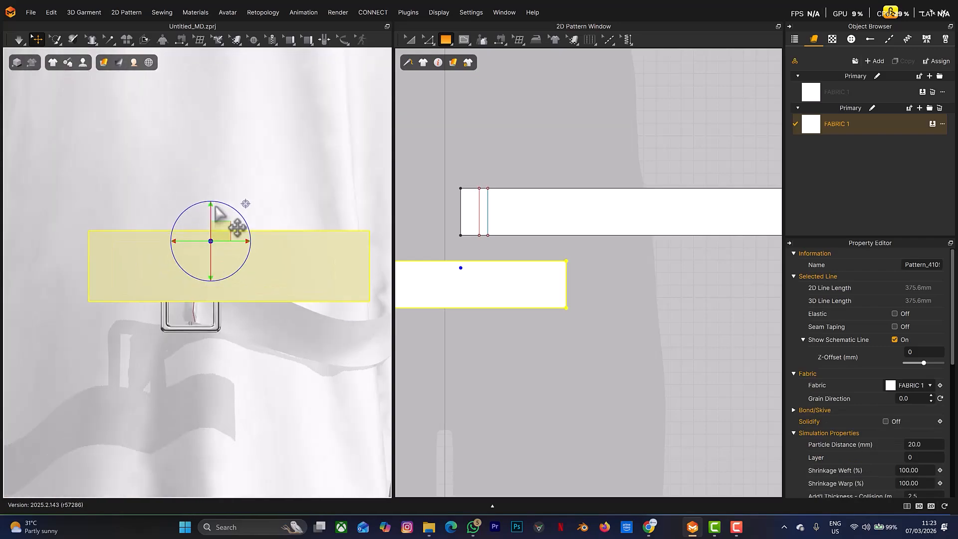
right_drag(214, 208, 226, 214)
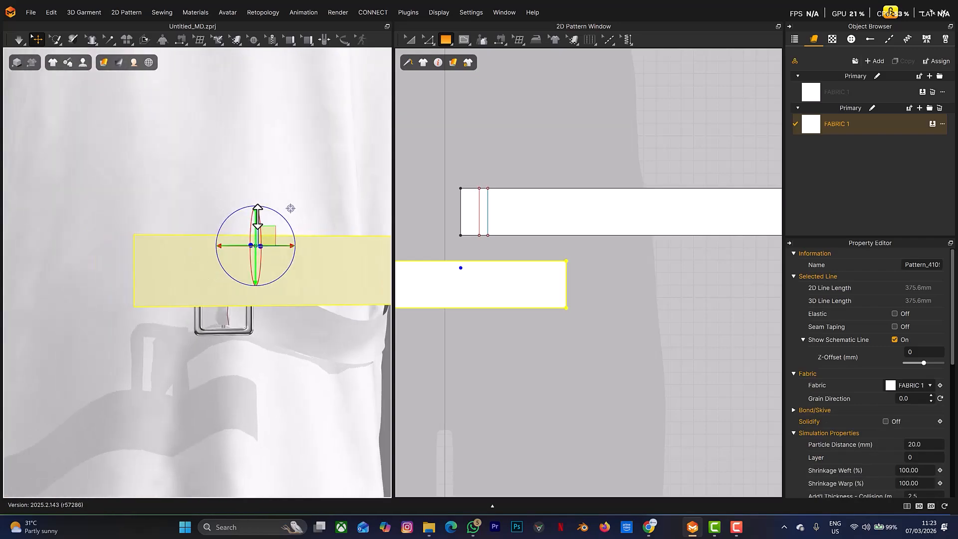
drag(257, 239, 258, 241)
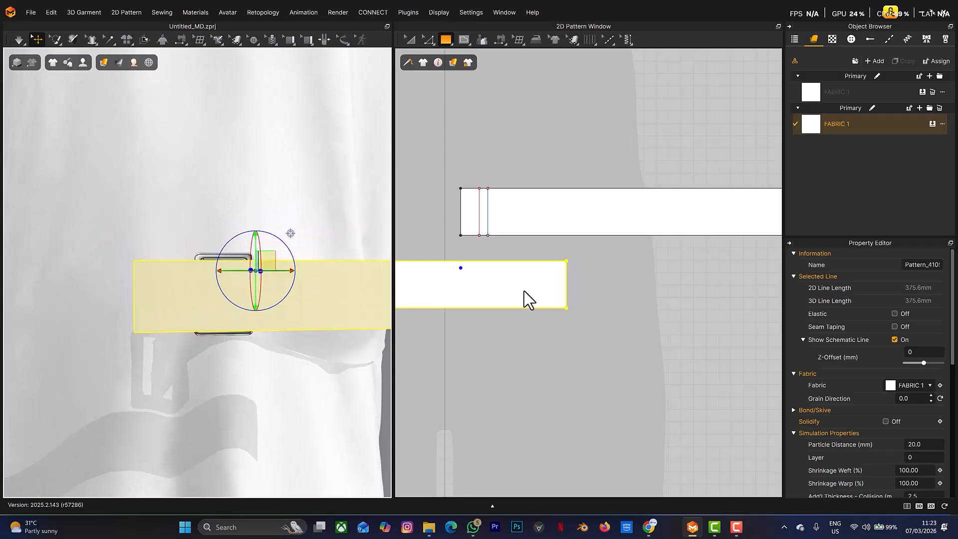
Step: Draw an internal line straight across the new strap, 65 mm from one short end and 85 mm from the other
click(510, 347)
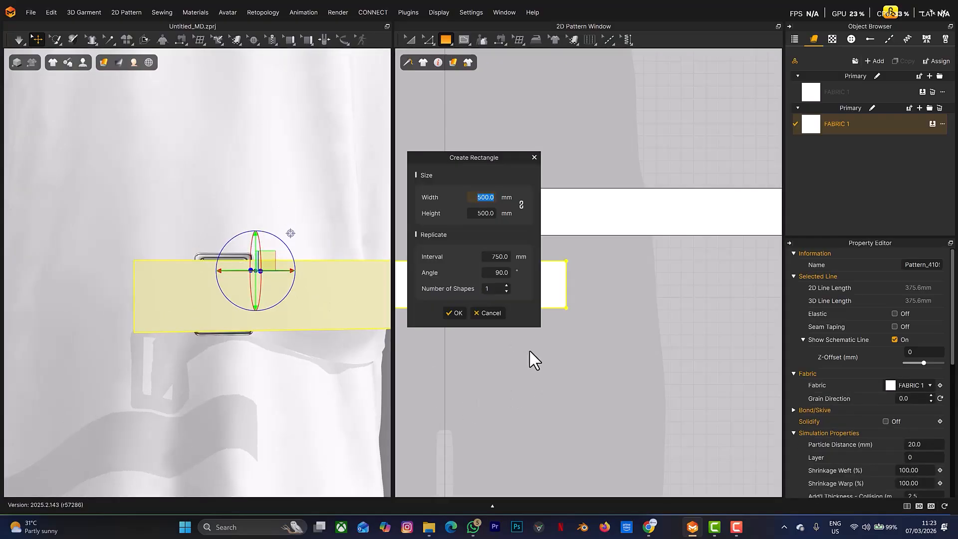
click(534, 158)
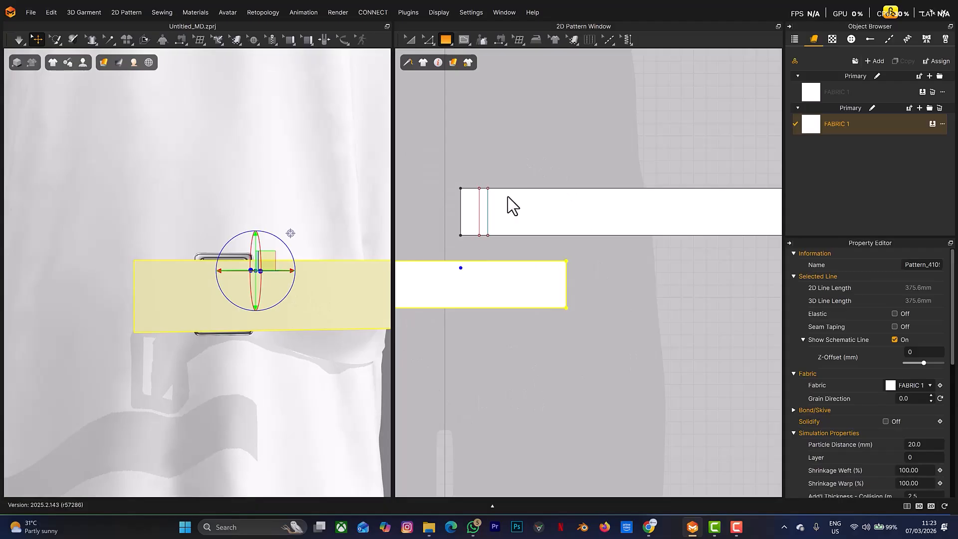
click(461, 269)
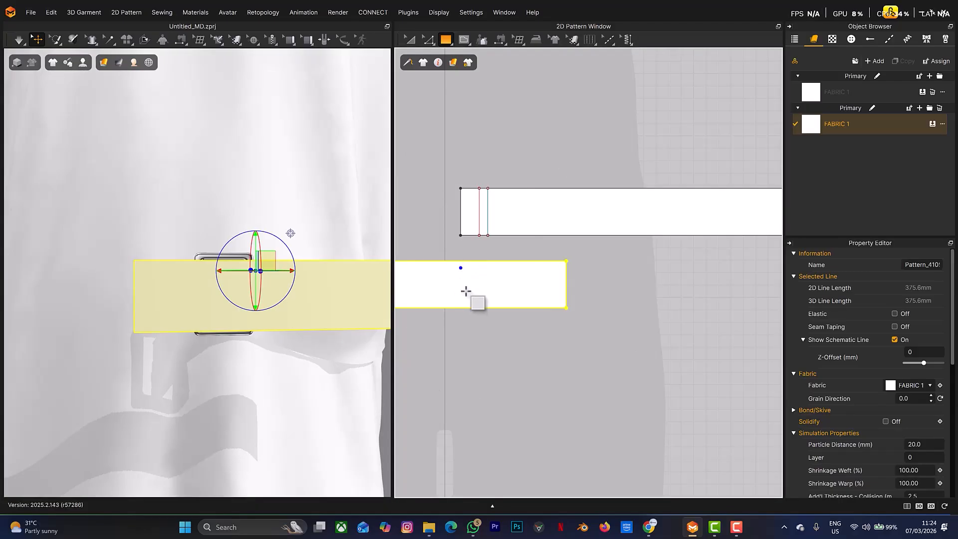
key(z)
key(s)
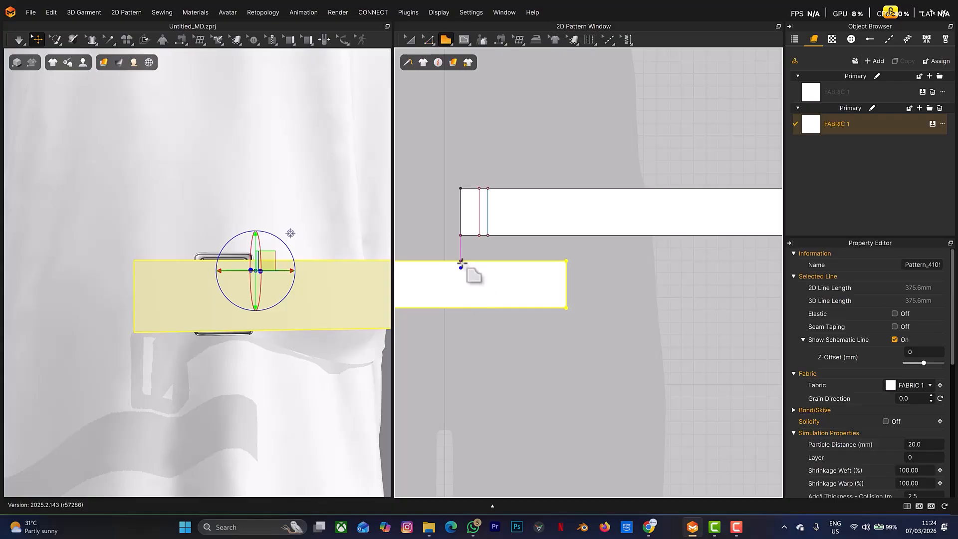
key(g)
click(460, 261)
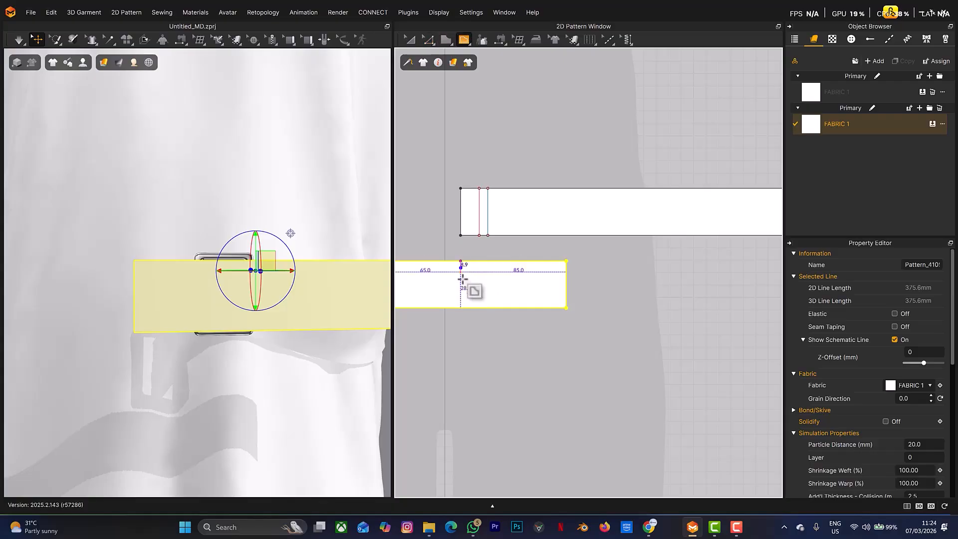
click(460, 307)
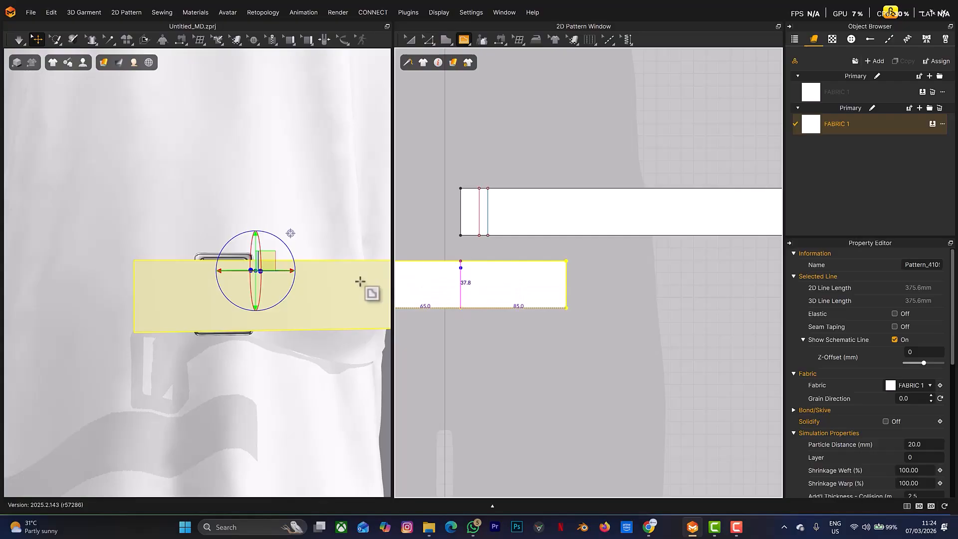
mouse_move(306, 250)
right_down()
mouse_move(285, 259)
mouse_move(293, 252)
right_up()
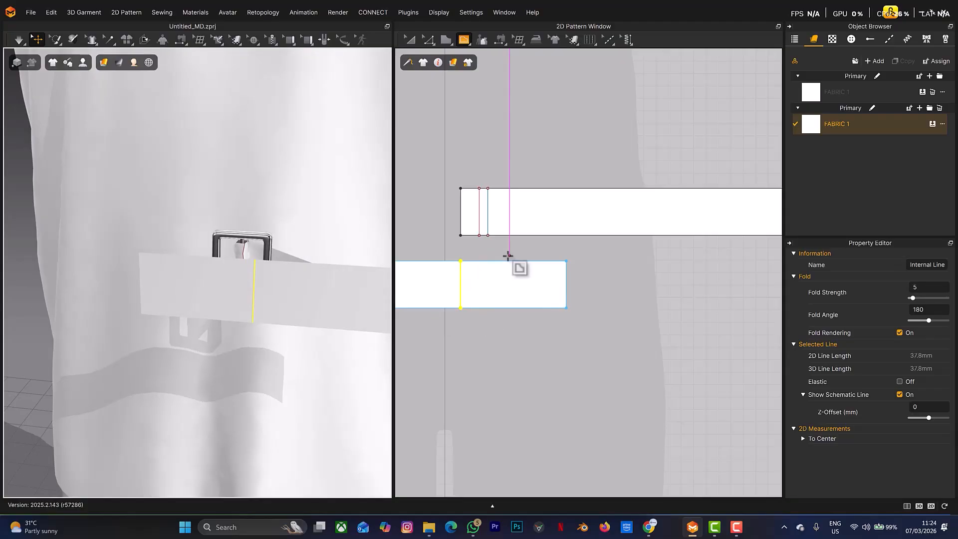
Step: Offset the new strap's internal line once by 15 mm, extended to the pattern outline, toward the nearby free short edge
key(z)
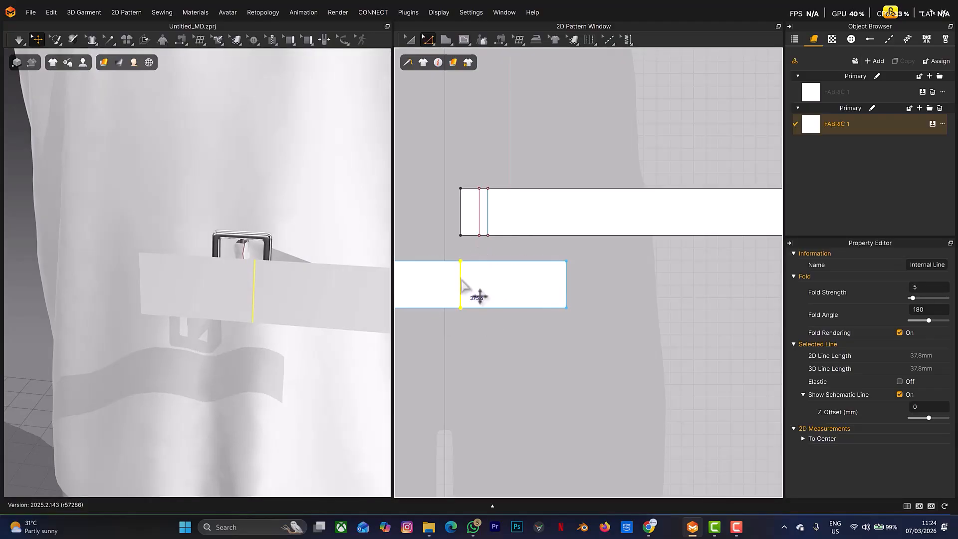
right_click(461, 280)
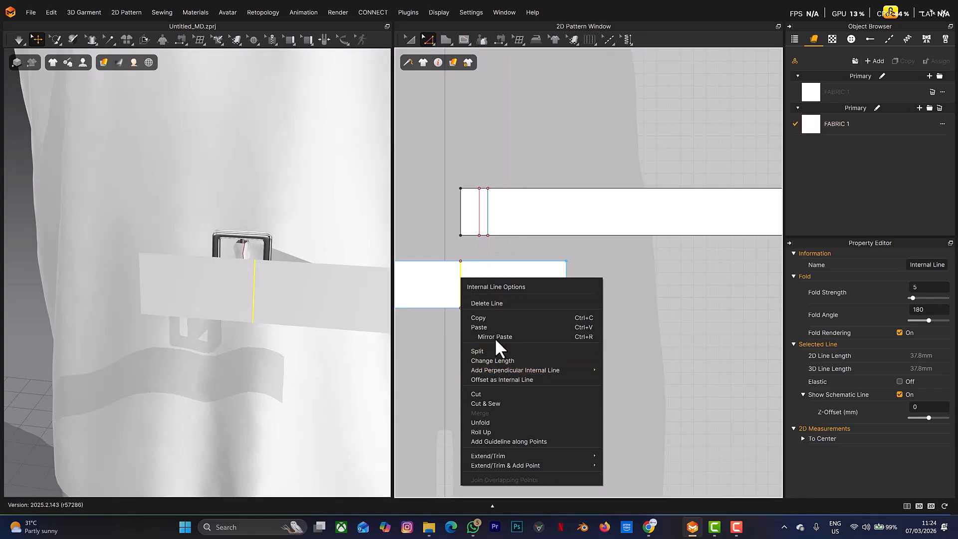
click(502, 379)
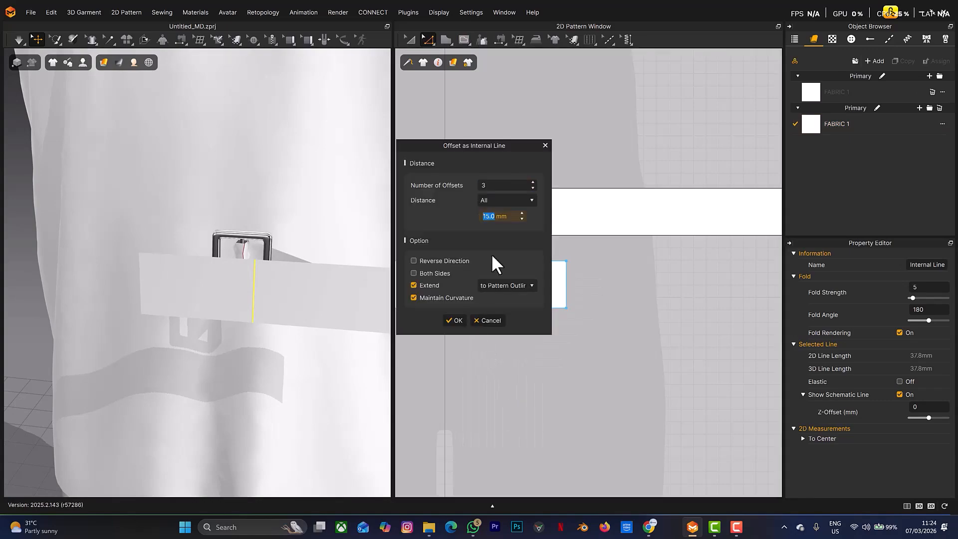
drag(492, 146, 385, 159)
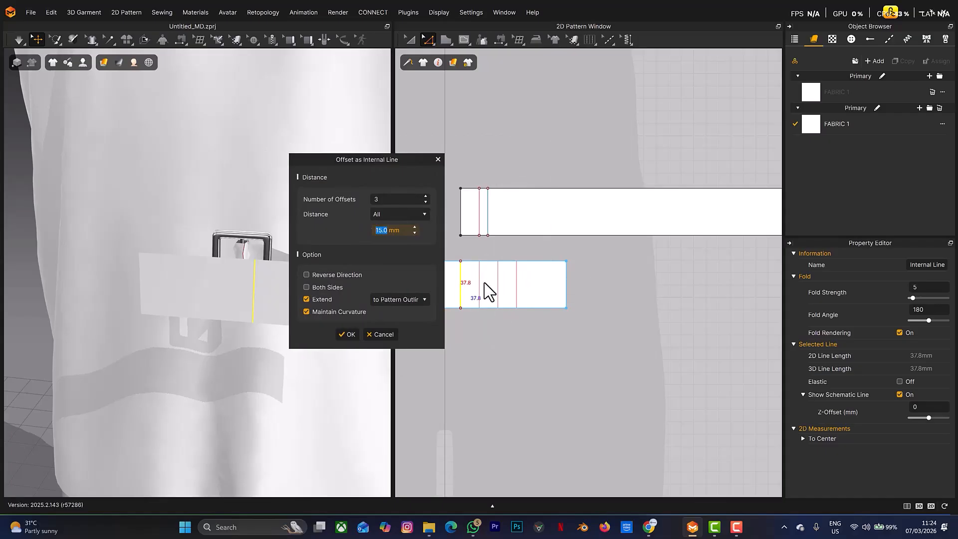
click(384, 199)
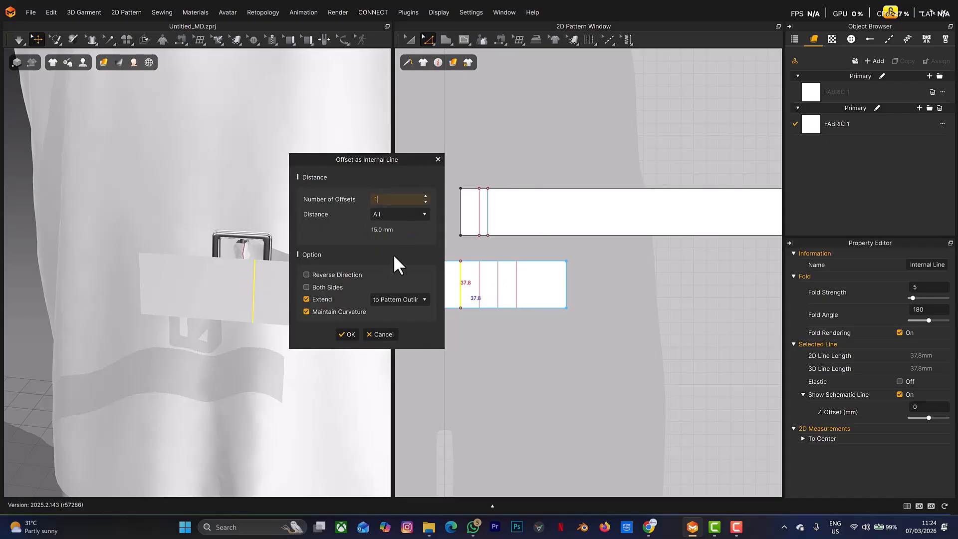
click(348, 333)
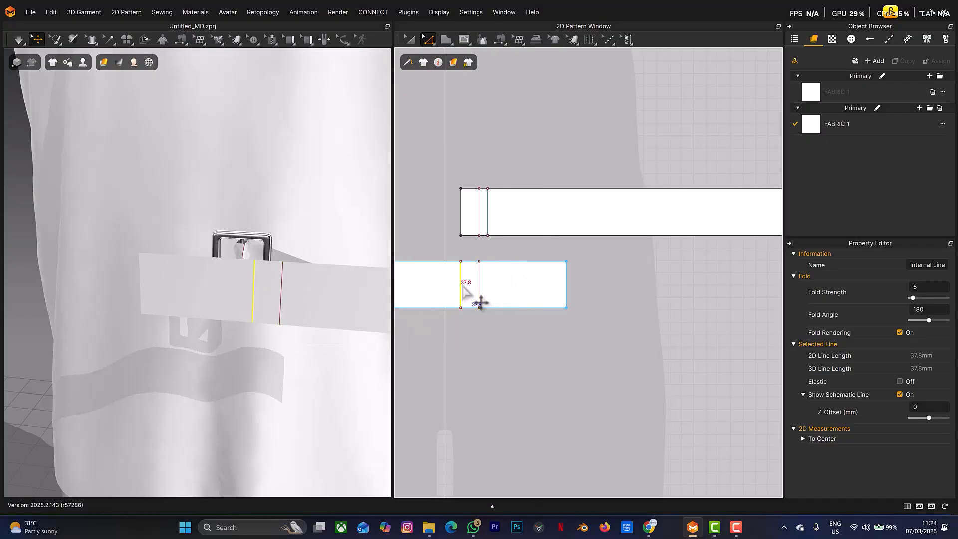
Step: Offset the new strap's first internal line three times in the reverse direction at 15 mm spacing, extended to the pattern outline
right_click(461, 284)
click(495, 386)
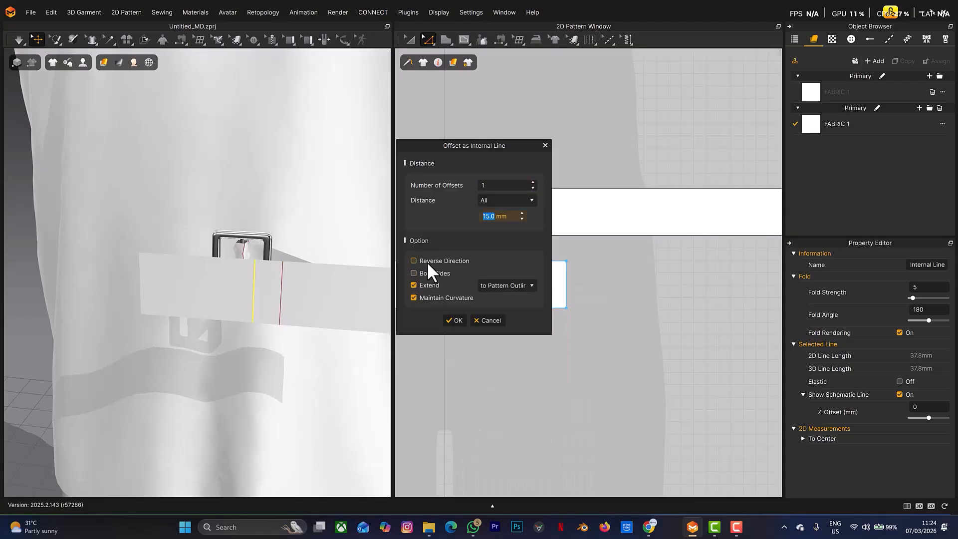
click(427, 261)
drag(453, 142, 311, 147)
click(390, 187)
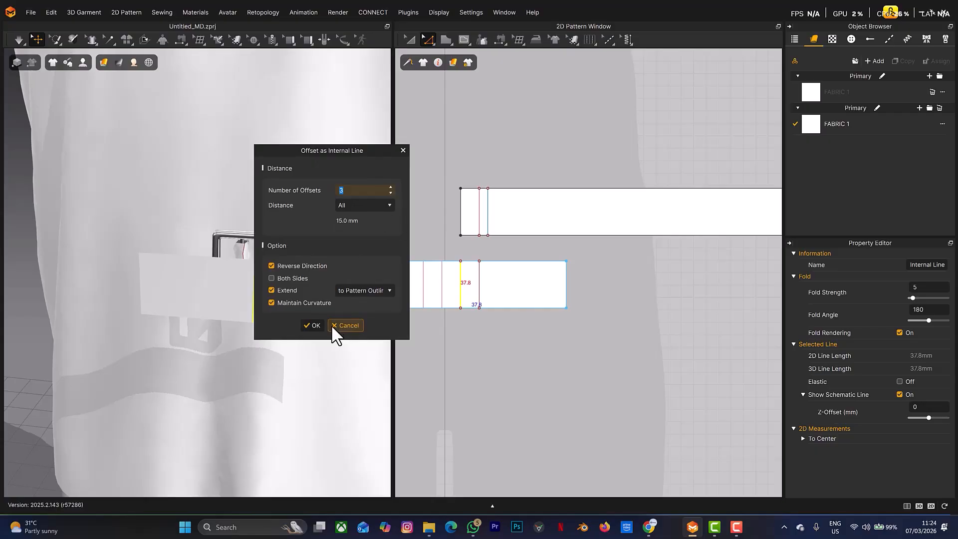
click(315, 327)
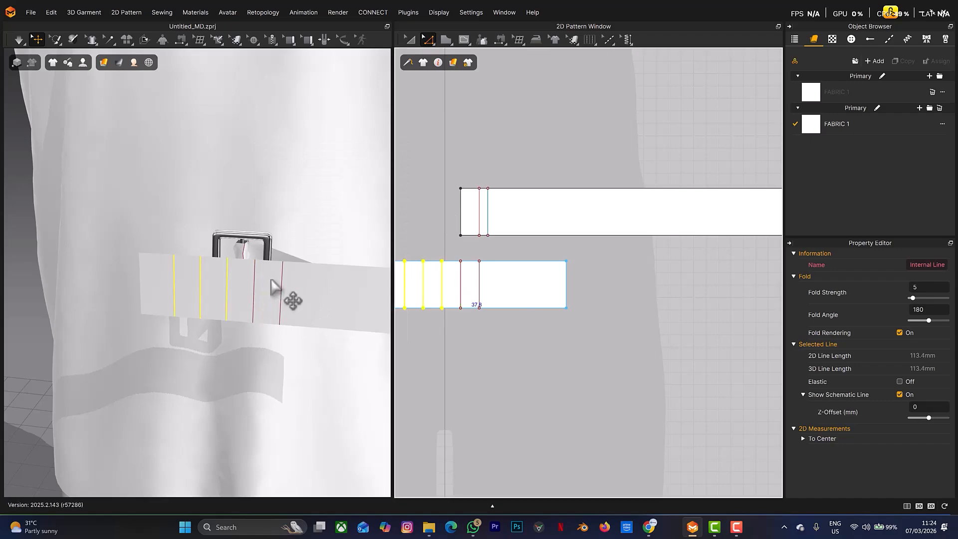
Step: Move the new strap in 3D toward the shirt and slightly sideways so its internal lines align with the buckle trim
scroll(261, 280, up, 3)
scroll(316, 274, down, 5)
scroll(314, 260, down, 2)
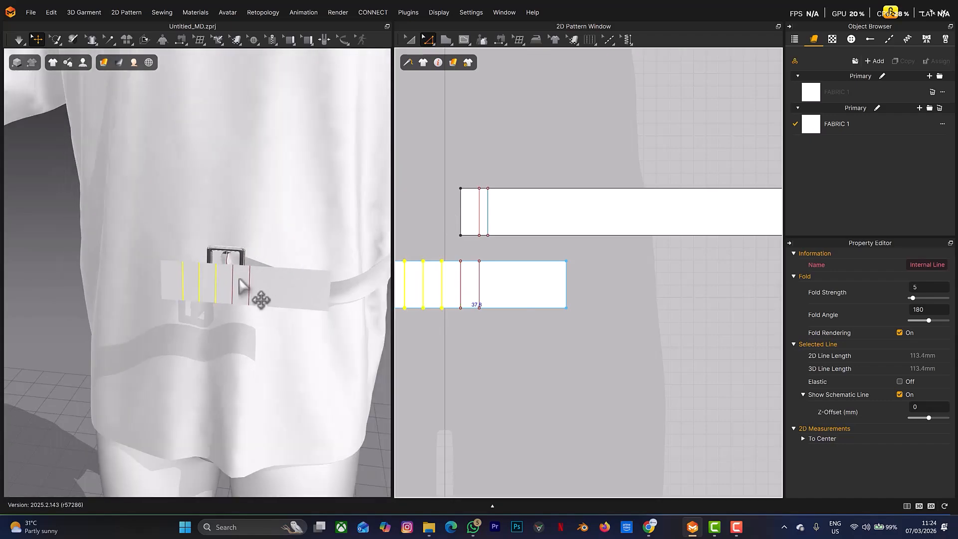
click(245, 277)
right_drag(246, 268, 255, 269)
drag(264, 270, 283, 262)
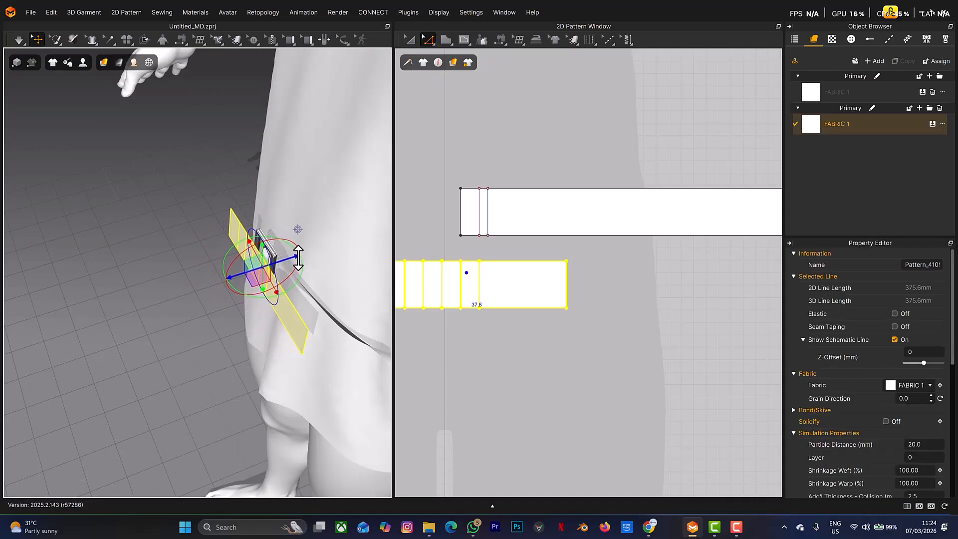
right_drag(298, 257, 324, 252)
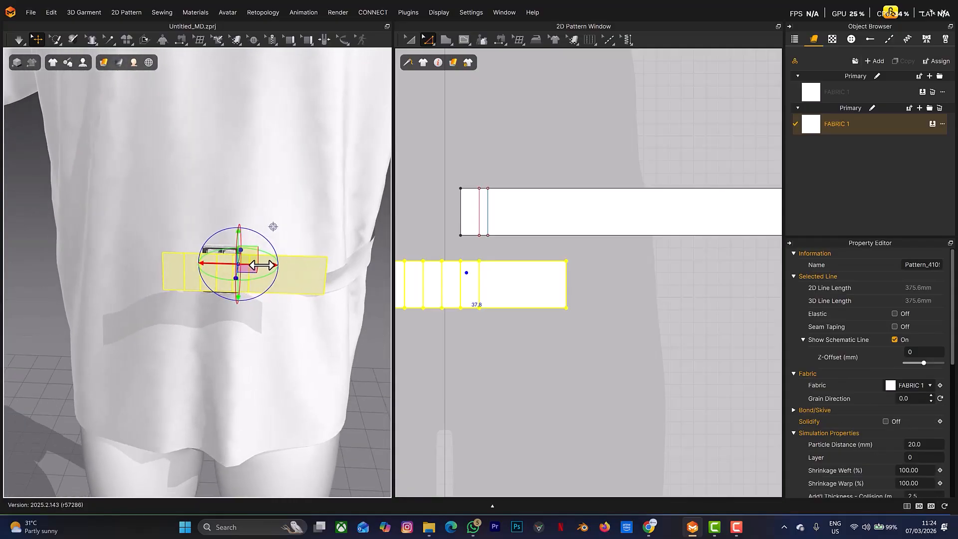
drag(261, 265, 258, 267)
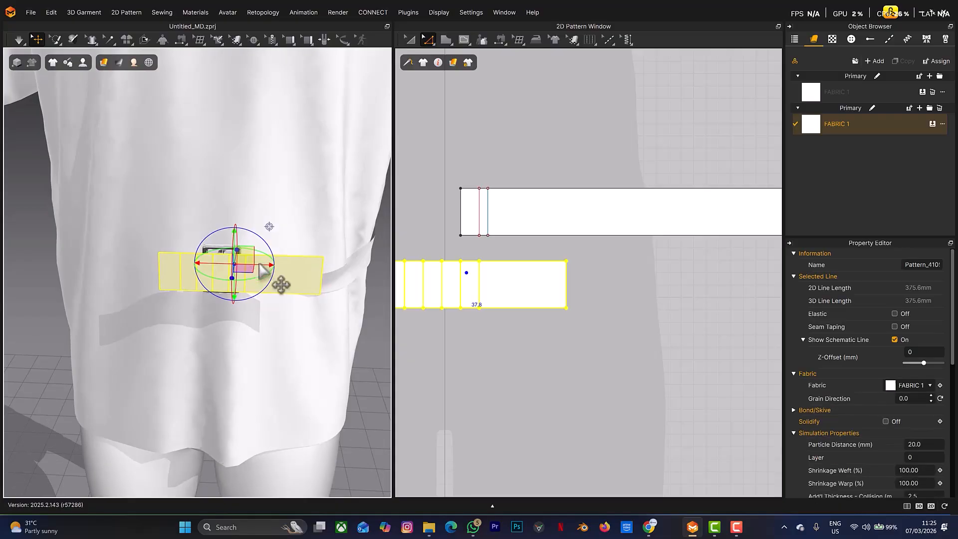
Step: Fold the new strap along the second internal line from its longer free end, to a fold angle of about 122
click(145, 39)
click(231, 276)
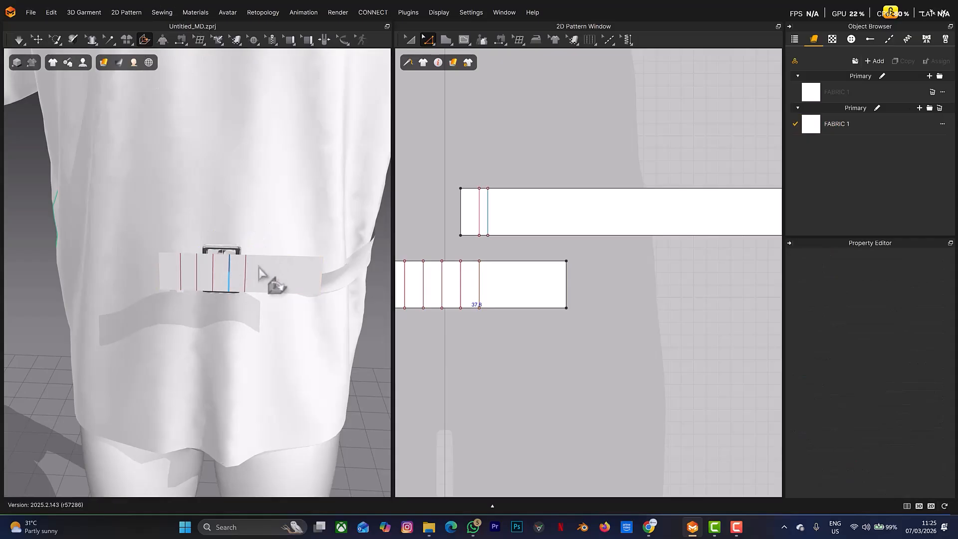
drag(261, 264, 261, 255)
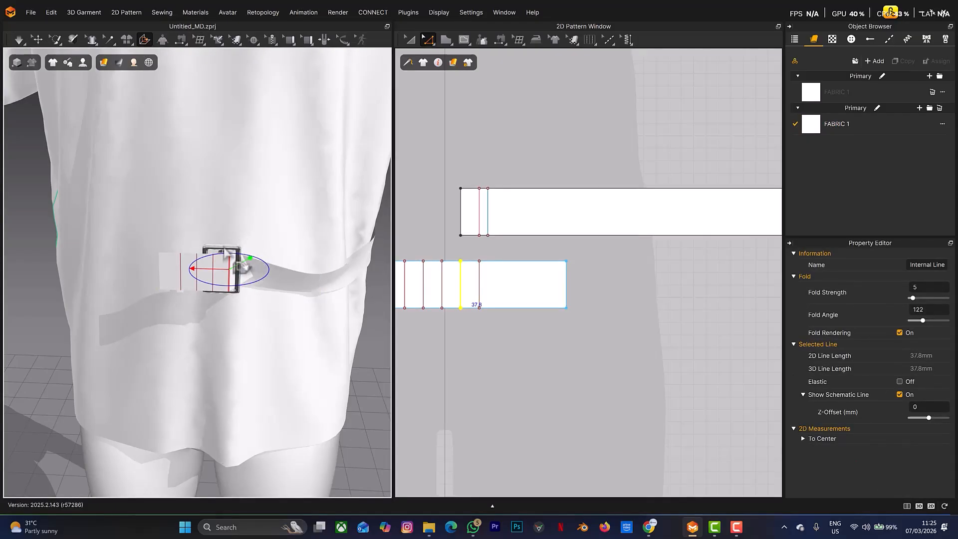
right_drag(227, 252, 215, 249)
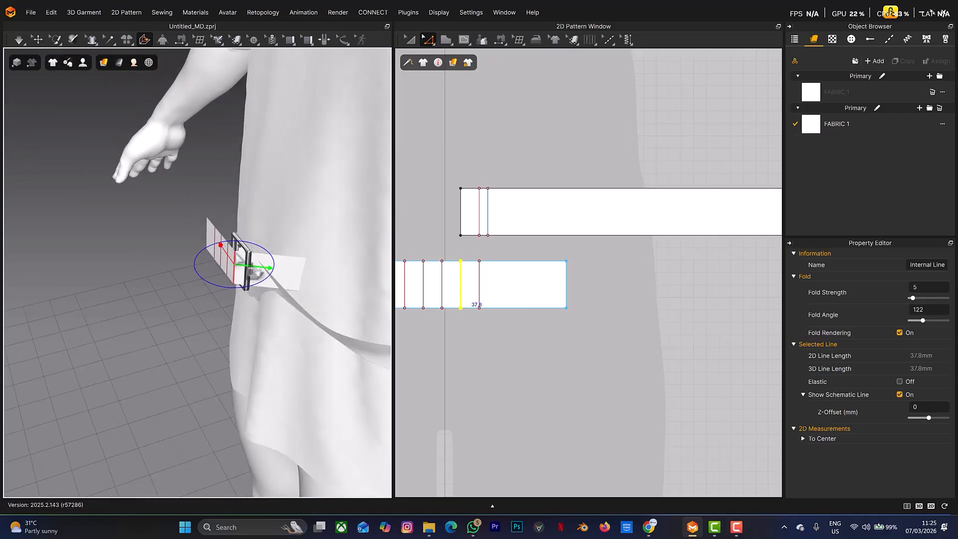
Step: Shift the partly folded strap slightly closer to the shirt so the fold sits through the buckle
key(q)
scroll(244, 252, up, 3)
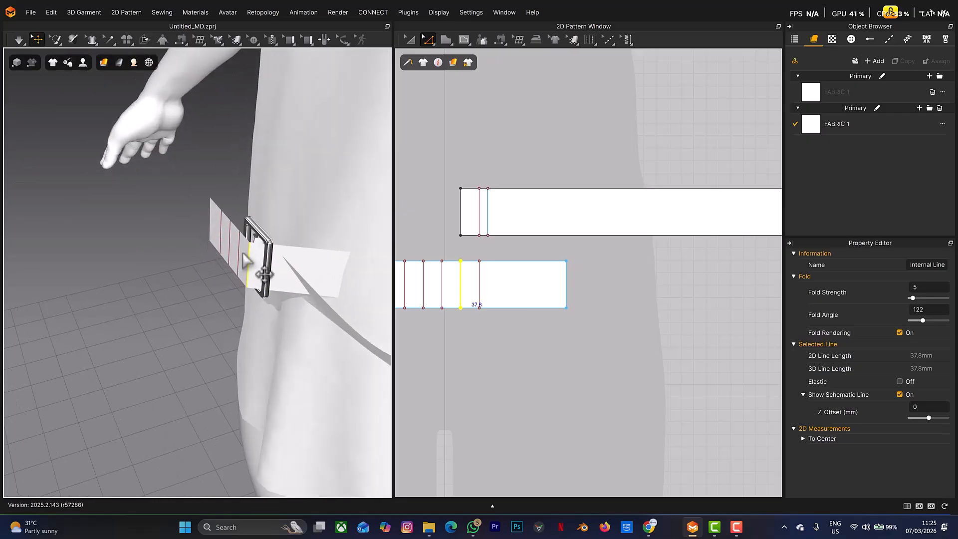
click(244, 259)
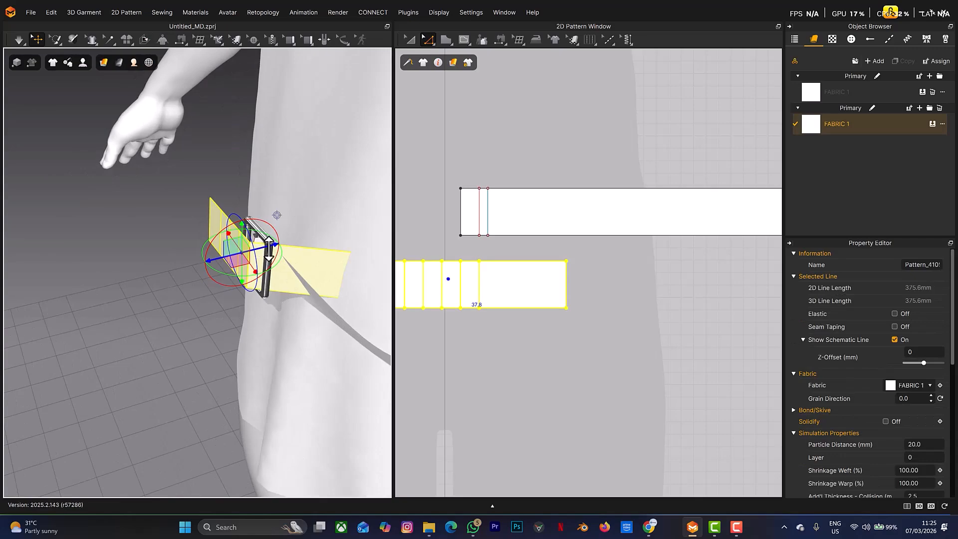
drag(269, 248, 289, 197)
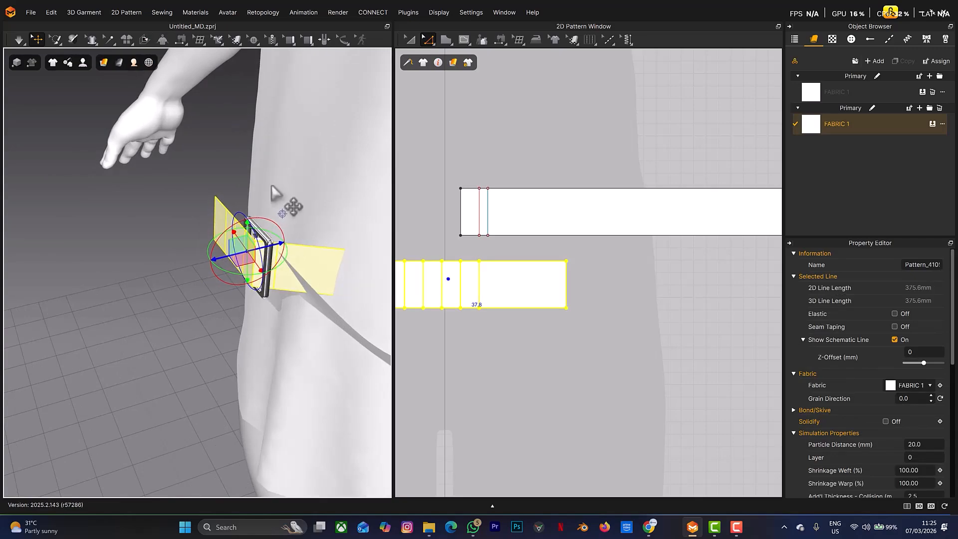
Step: Fold the strap's longer free end in the opposite direction along the internal line nearest that end, laying it alongside the shirt
click(143, 39)
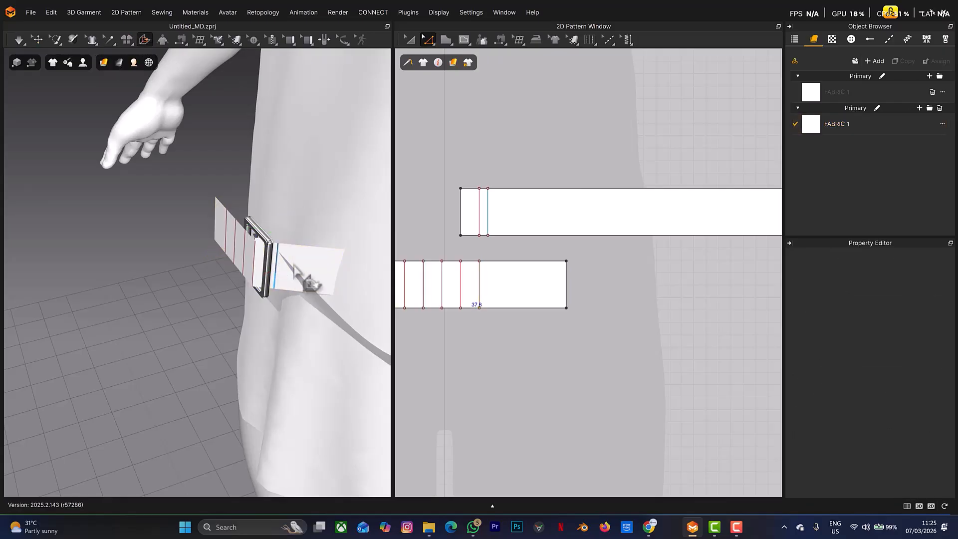
click(290, 274)
drag(290, 273, 300, 255)
right_drag(299, 256, 229, 274)
Step: Fold the strap along its third and fourth internal lines from the longer end, to angles of about 120 and 221
click(233, 265)
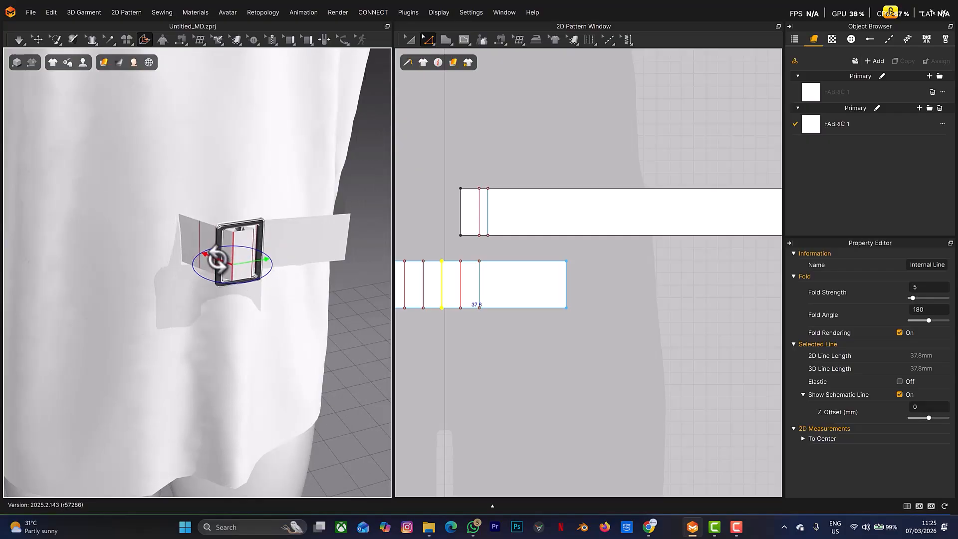
right_drag(212, 255, 255, 253)
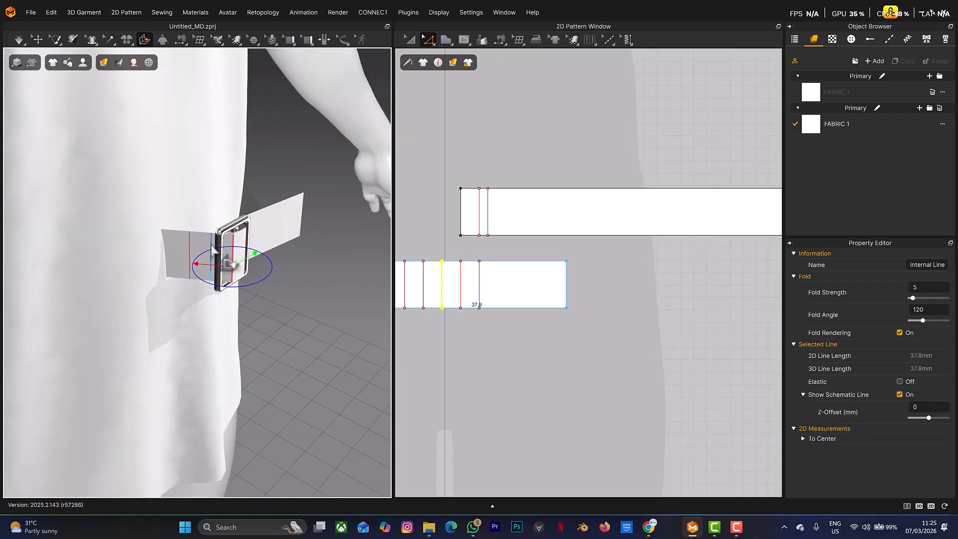
click(210, 262)
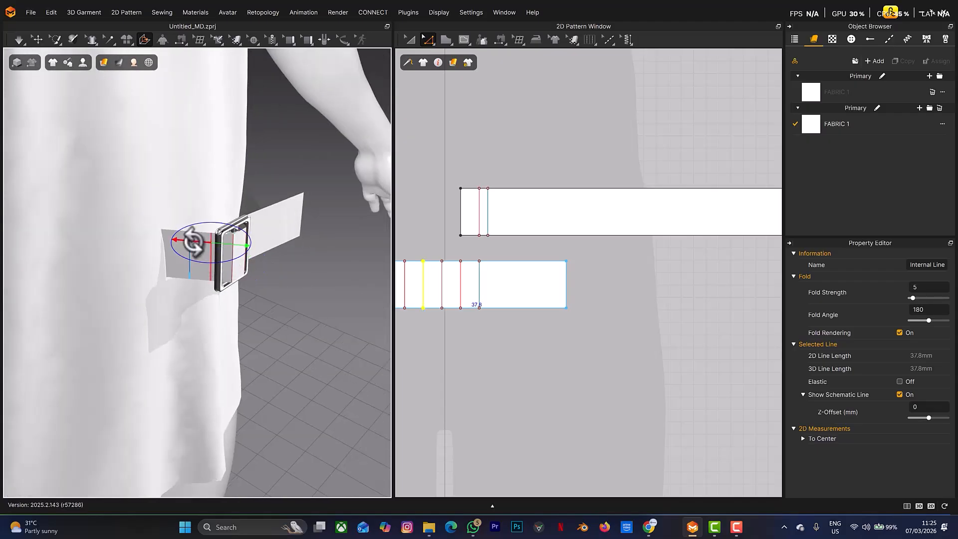
drag(189, 248, 188, 248)
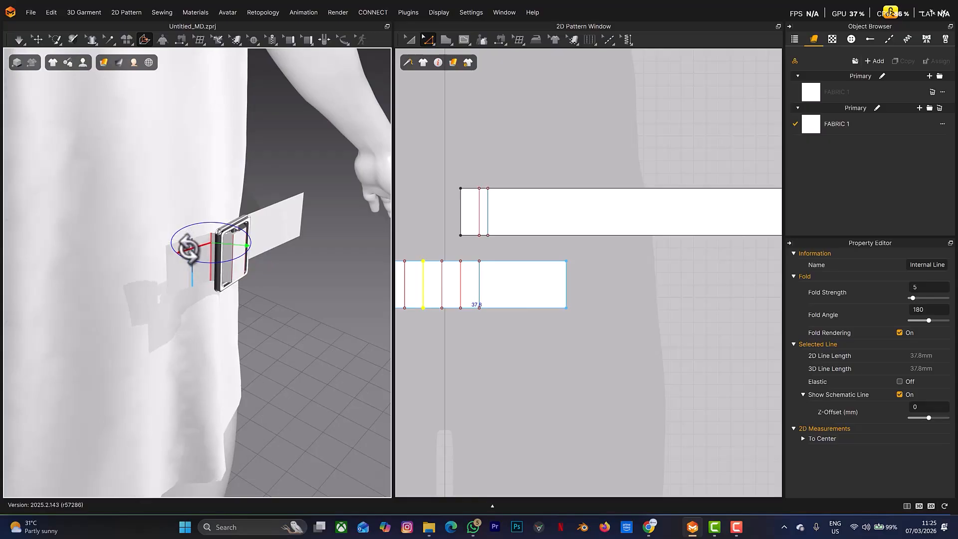
right_drag(240, 250, 227, 254)
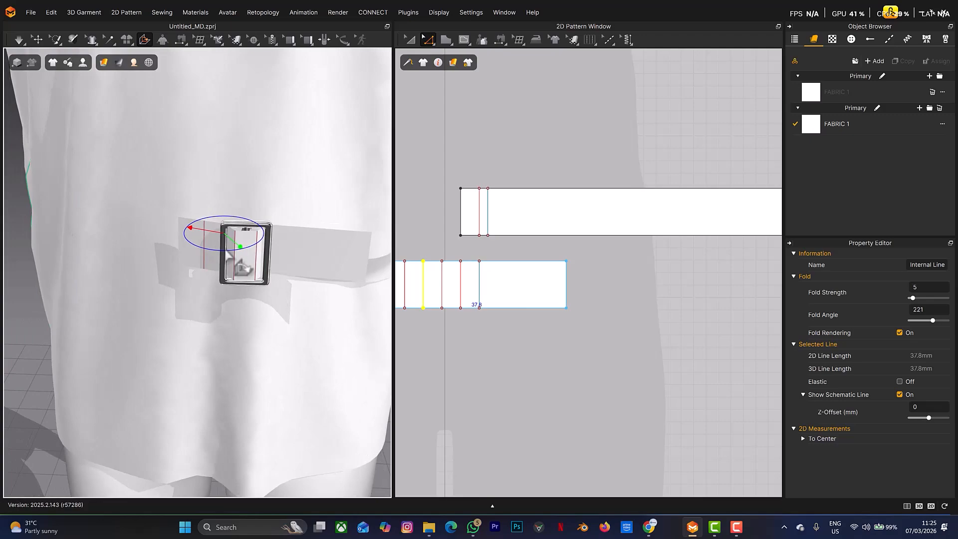
Step: Set the new strap's particle distance to 7 mm and run a brief simulation to settle it through the buckle
key(q)
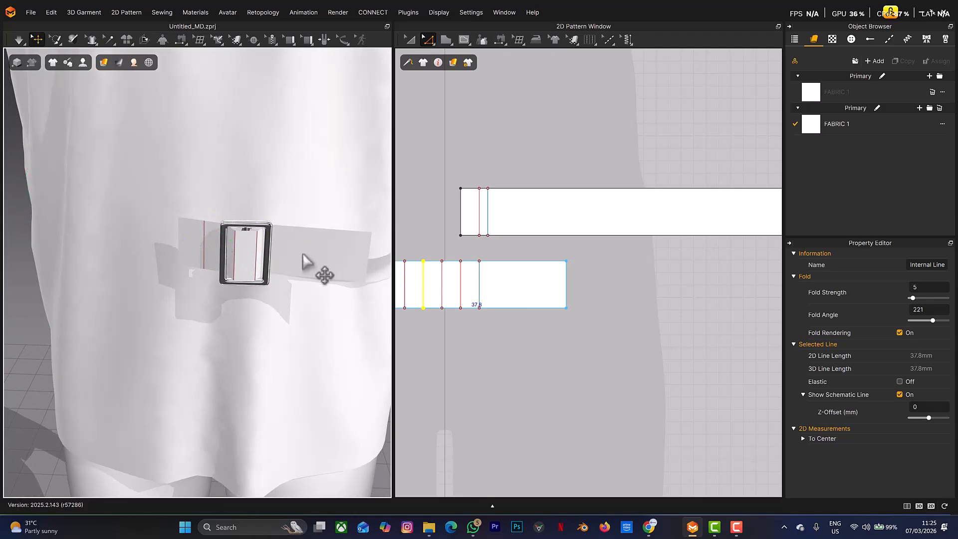
click(303, 252)
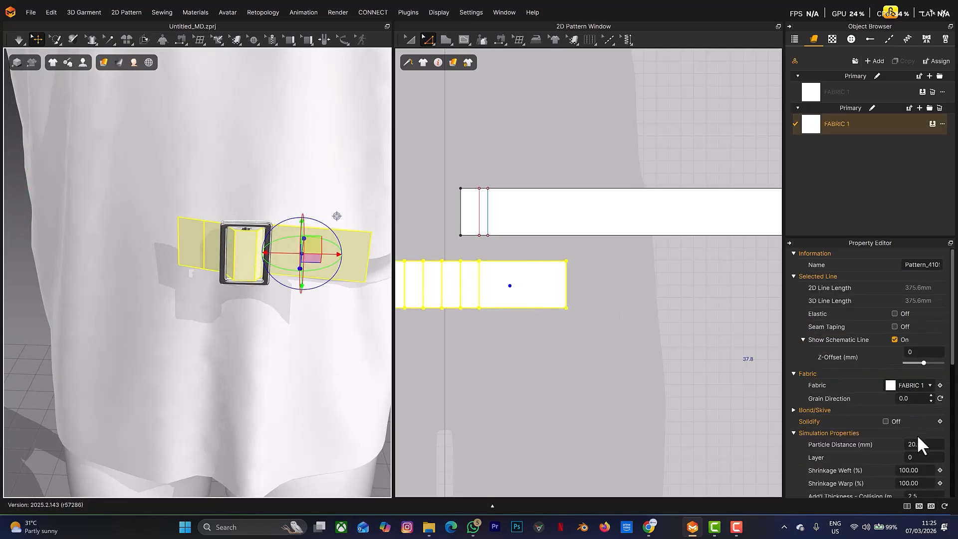
click(919, 444)
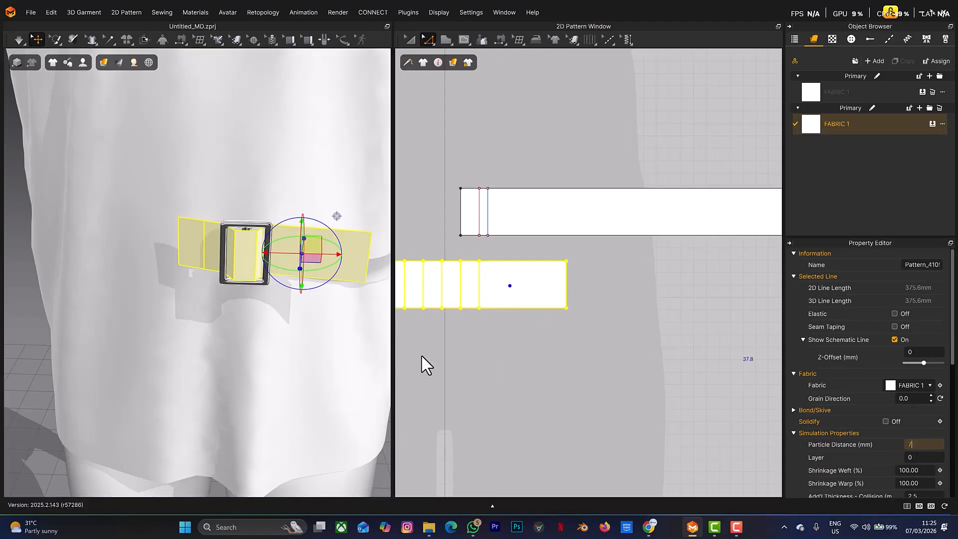
text(7)
key(Return)
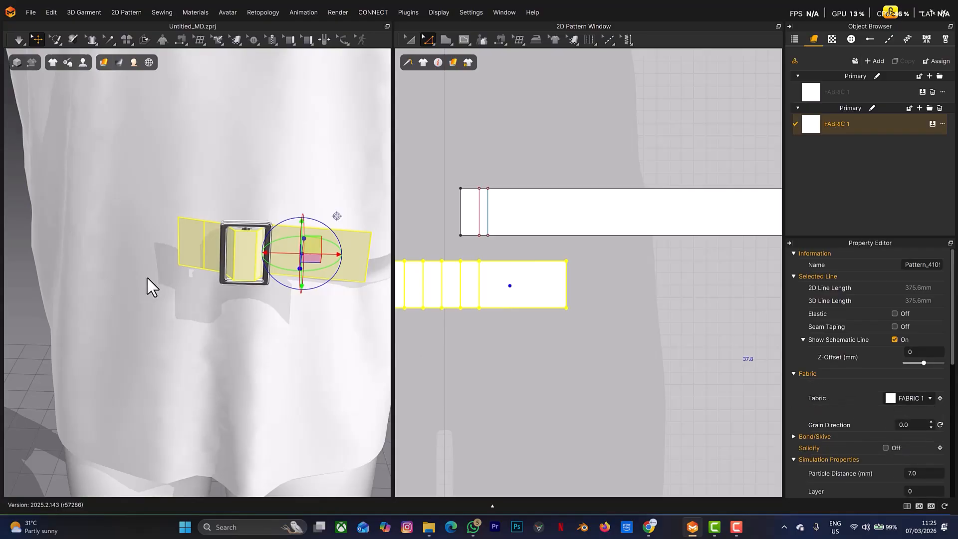
key(space)
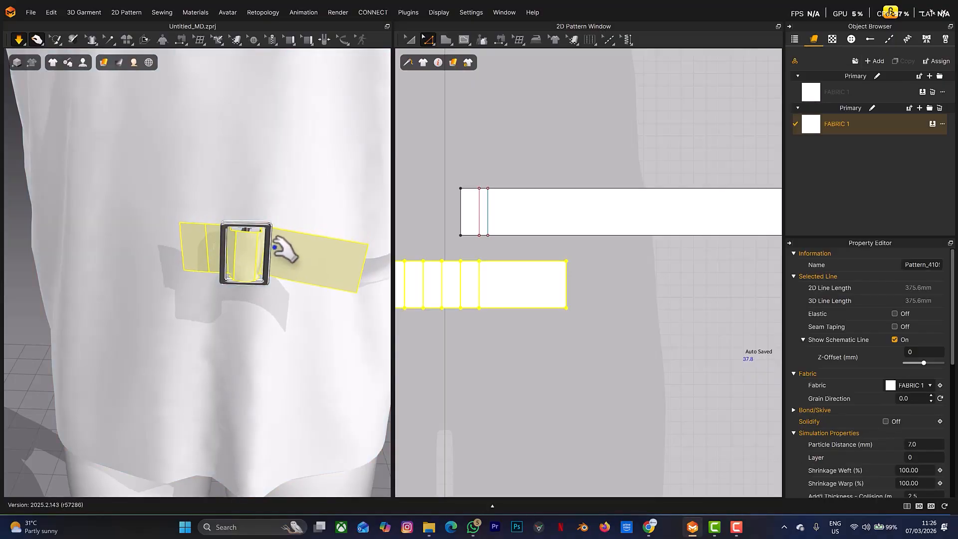
key(space)
Step: Sew the new strap's short edge beside the internal lines to the matching short segment on the shirt body's side edge
scroll(200, 265, down, 5)
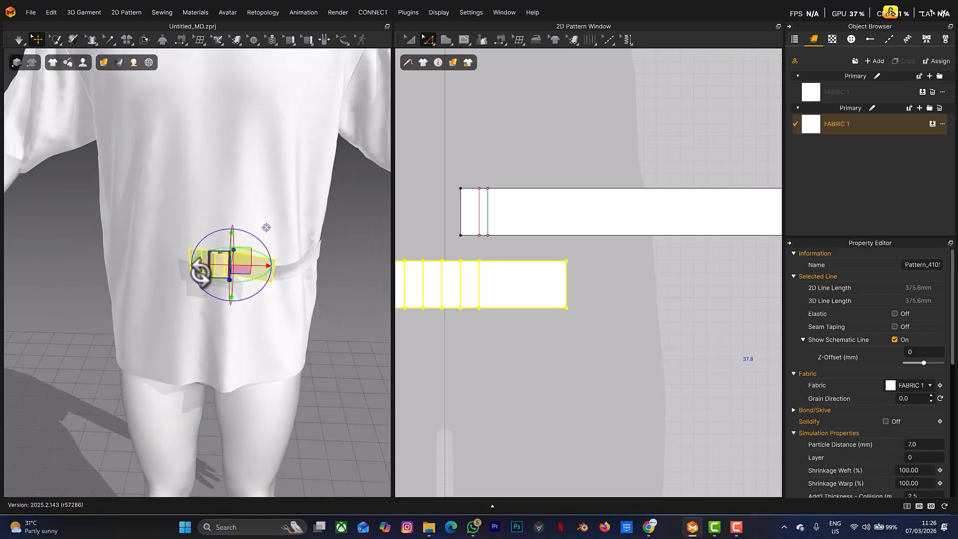
right_drag(200, 271, 229, 266)
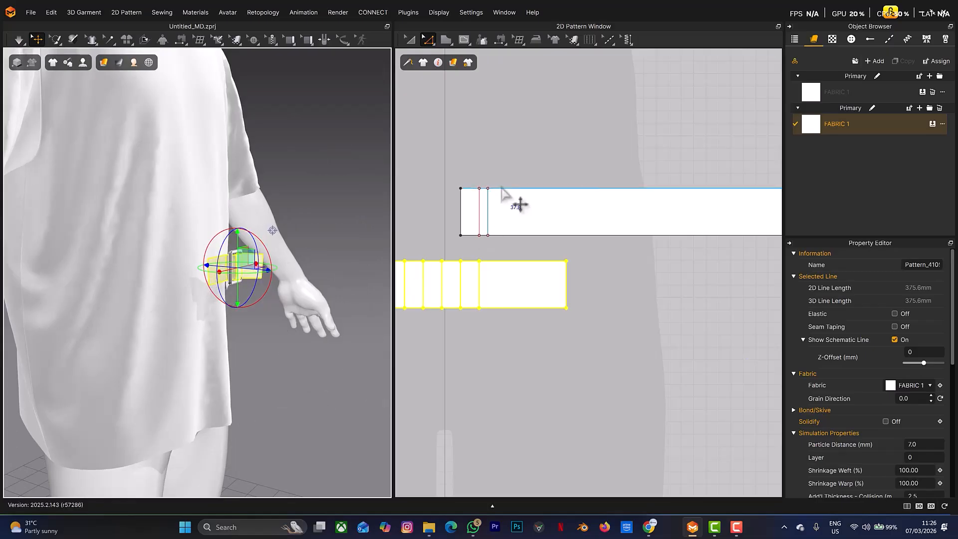
scroll(519, 200, down, 5)
middle_drag(536, 214, 542, 242)
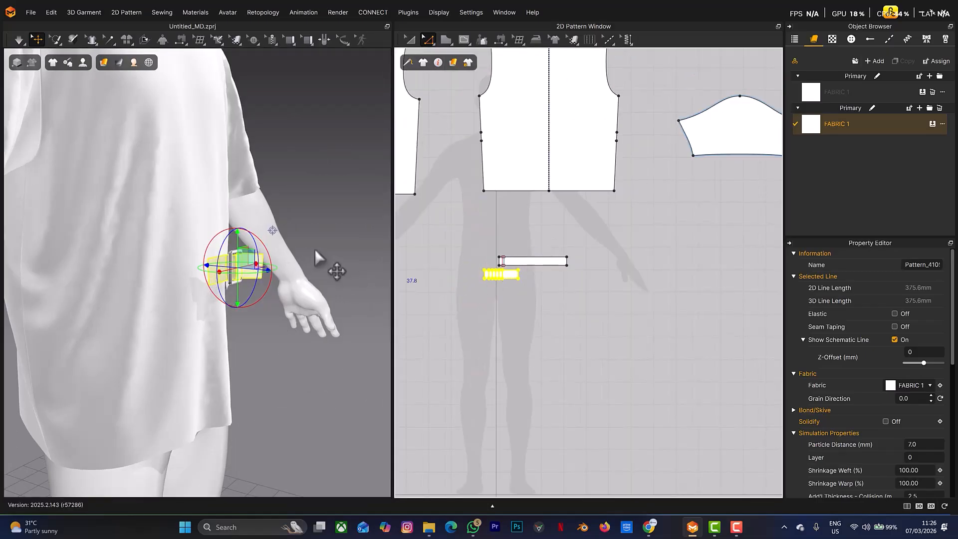
scroll(504, 291, up, 3)
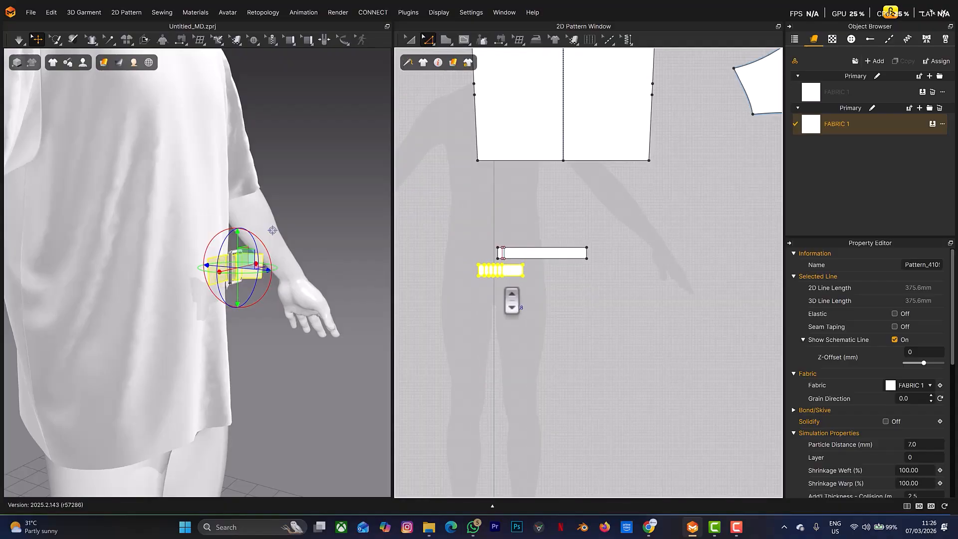
key(n)
click(477, 269)
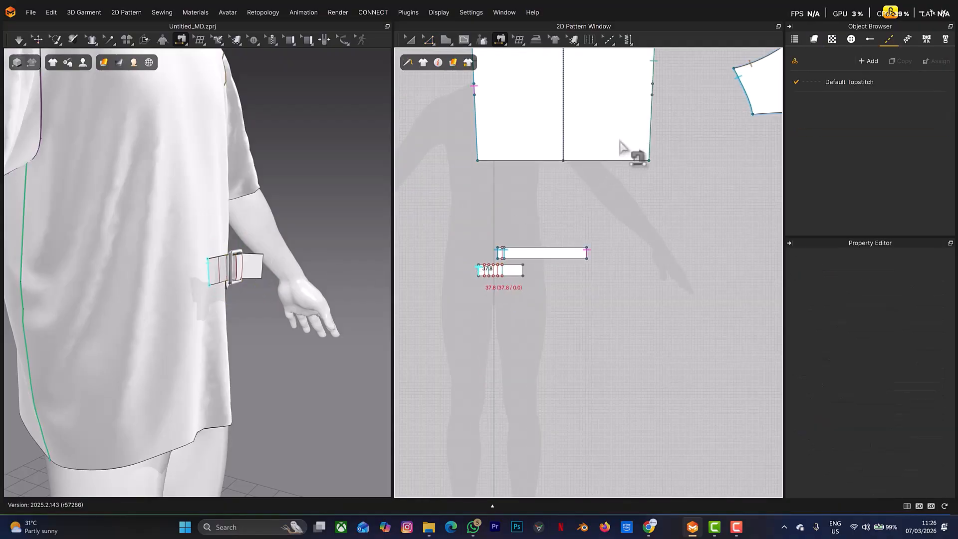
click(653, 90)
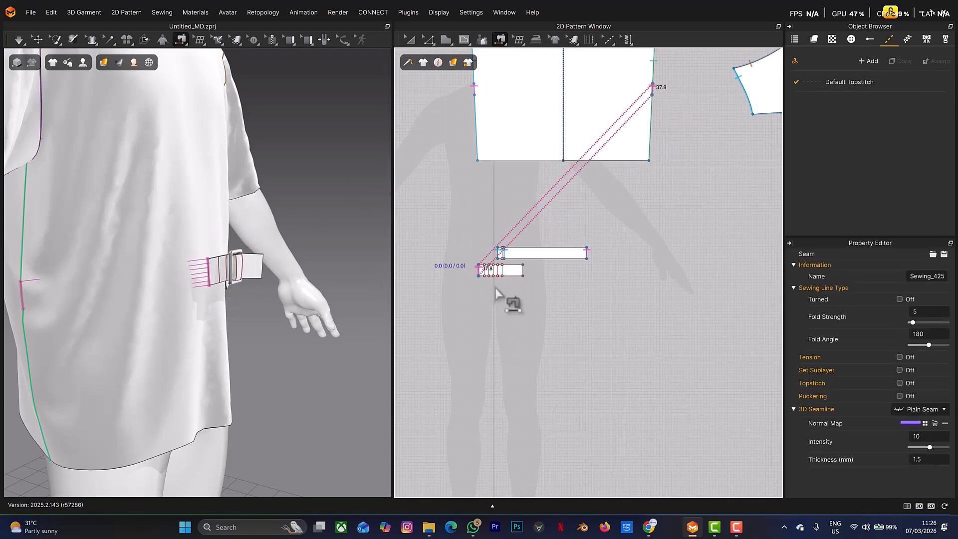
Step: Lengthen the new strap by extending its sewn short edge until it reaches the shirt's side seam, and simulate the garment
key(z)
scroll(482, 277, up, 5)
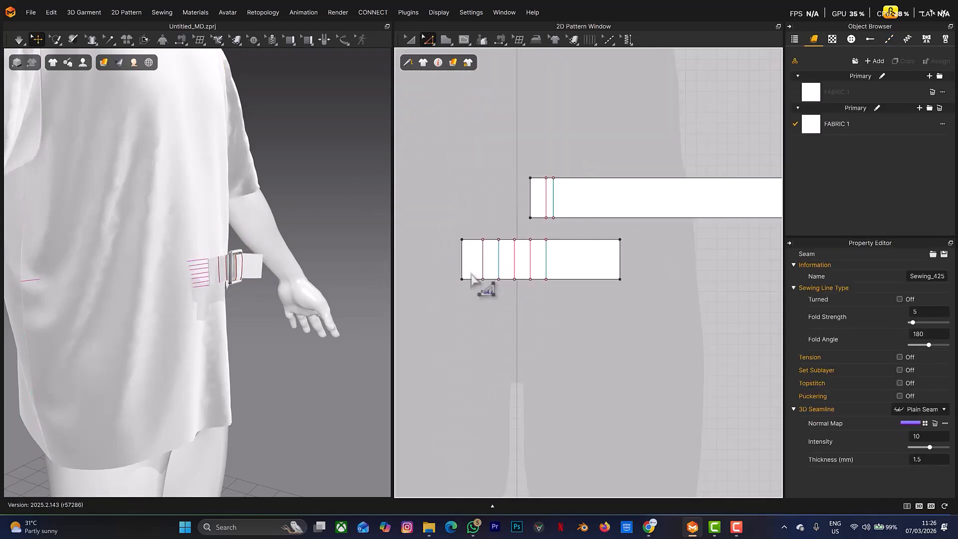
scroll(461, 275, down, 5)
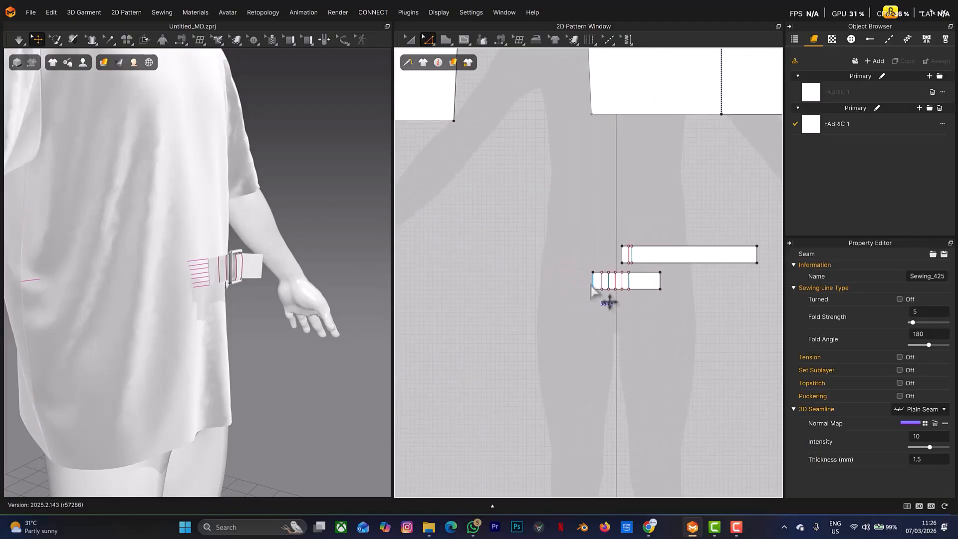
drag(569, 282, 505, 287)
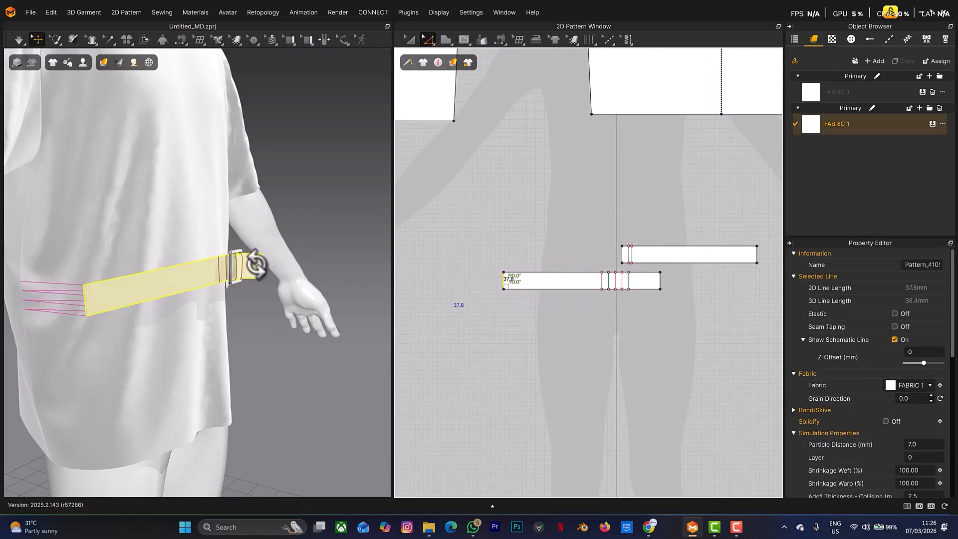
mouse_move(256, 265)
right_down()
mouse_move(227, 263)
mouse_move(268, 259)
right_up()
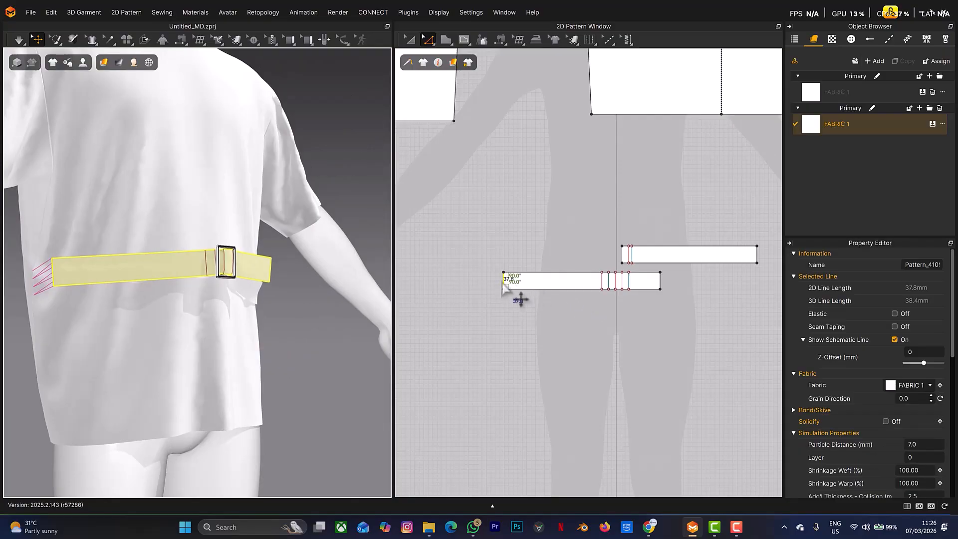
drag(502, 284, 494, 287)
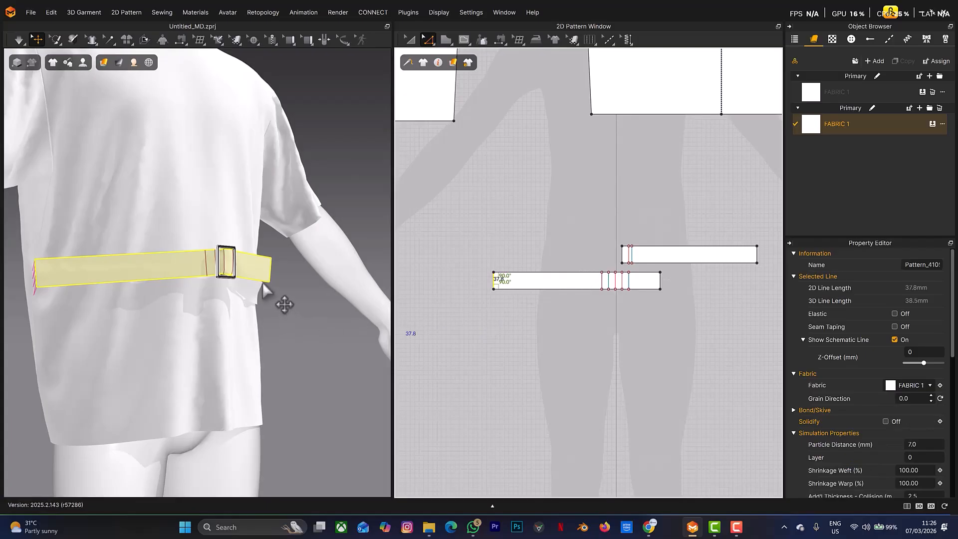
key(space)
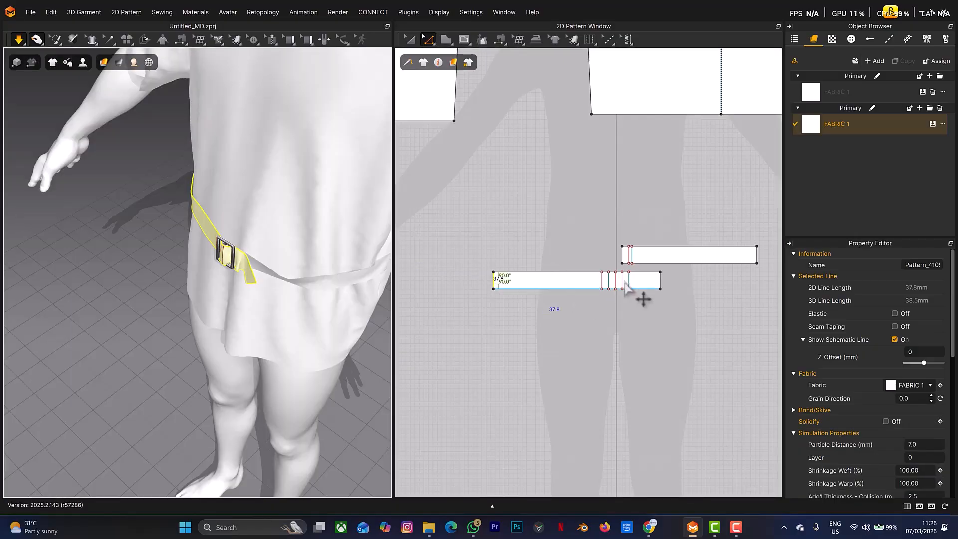
Step: Delete all five internal lines from the new strap pattern
scroll(641, 295, up, 6)
drag(532, 245, 650, 323)
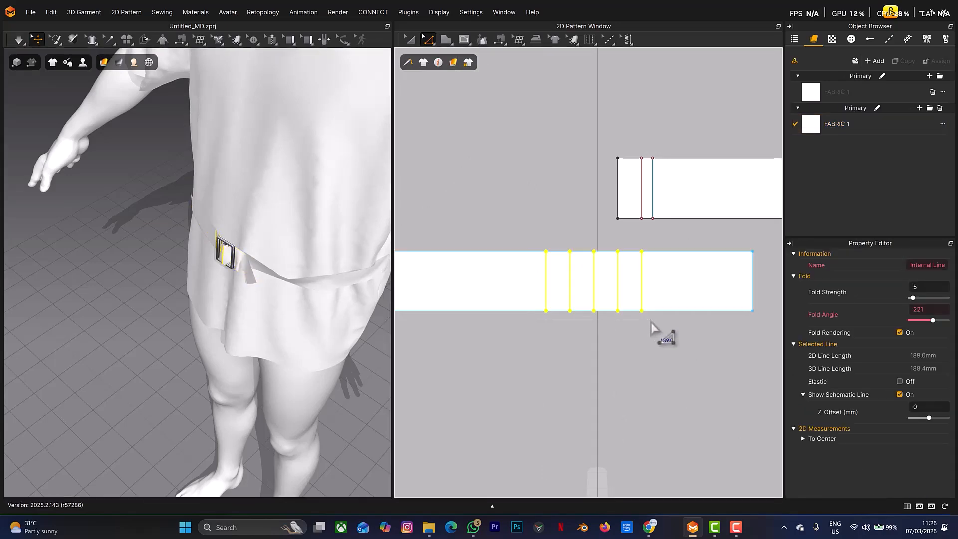
key(Delete)
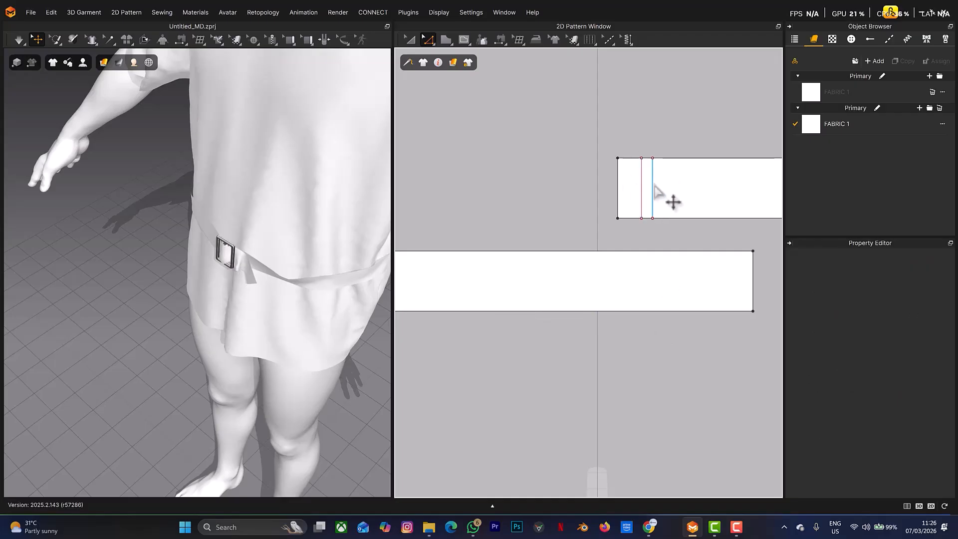
Step: Delete the internal line nearest the looped strap's short edge and run a brief simulation to settle the strap around the buckle
click(641, 197)
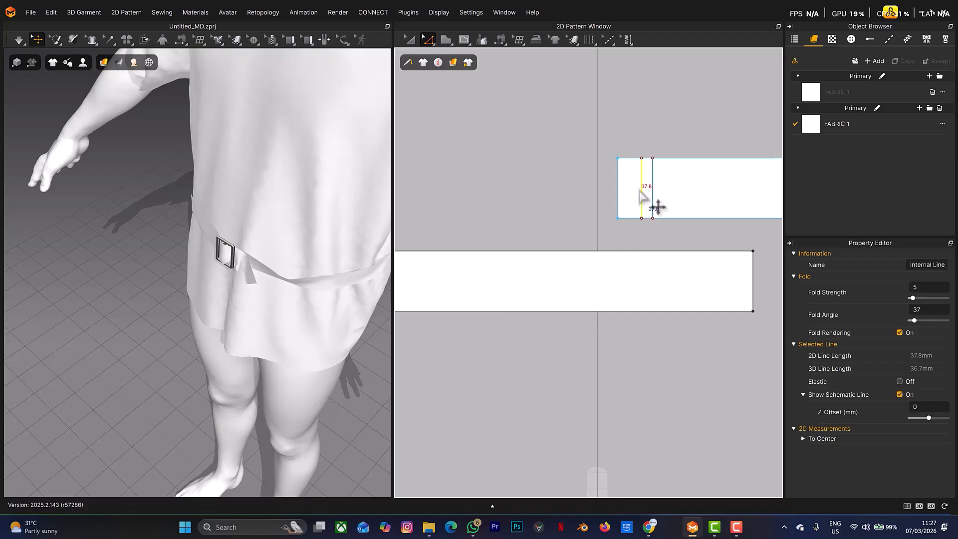
key(Delete)
right_drag(263, 255, 281, 231)
middle_drag(296, 124, 309, 208)
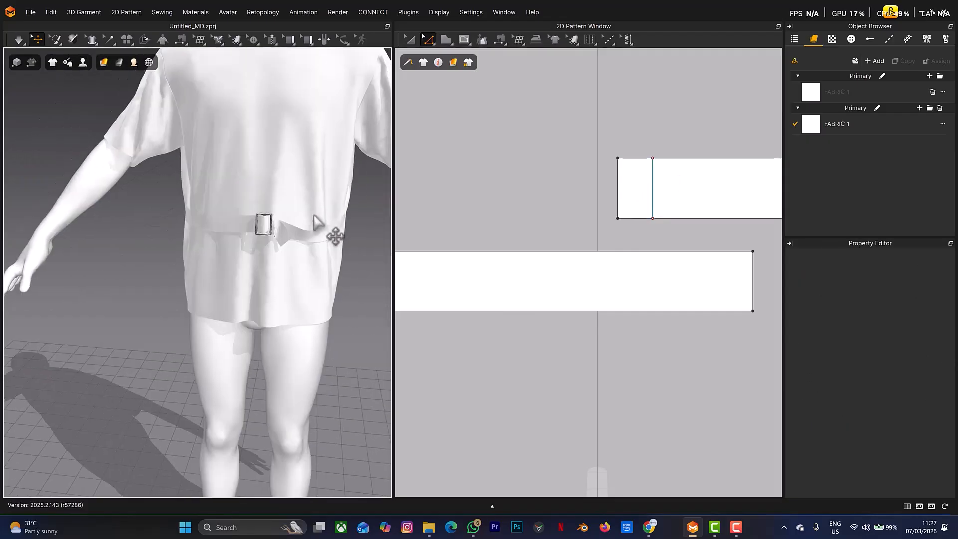
scroll(322, 228, up, 4)
key(space)
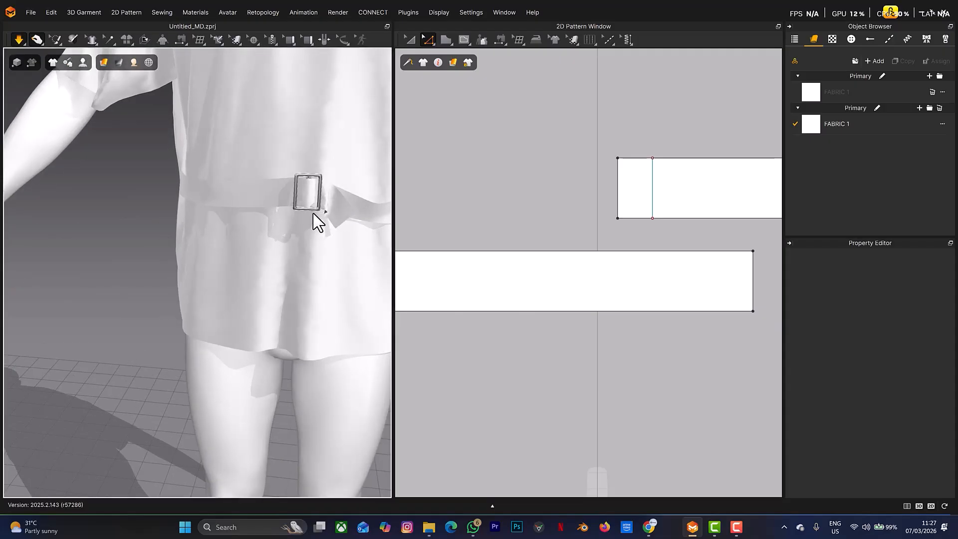
key(space)
Step: Lengthen the threaded strap by extending its free short edge outward in the 2D pattern, and simulate the garment
middle_drag(611, 277, 503, 295)
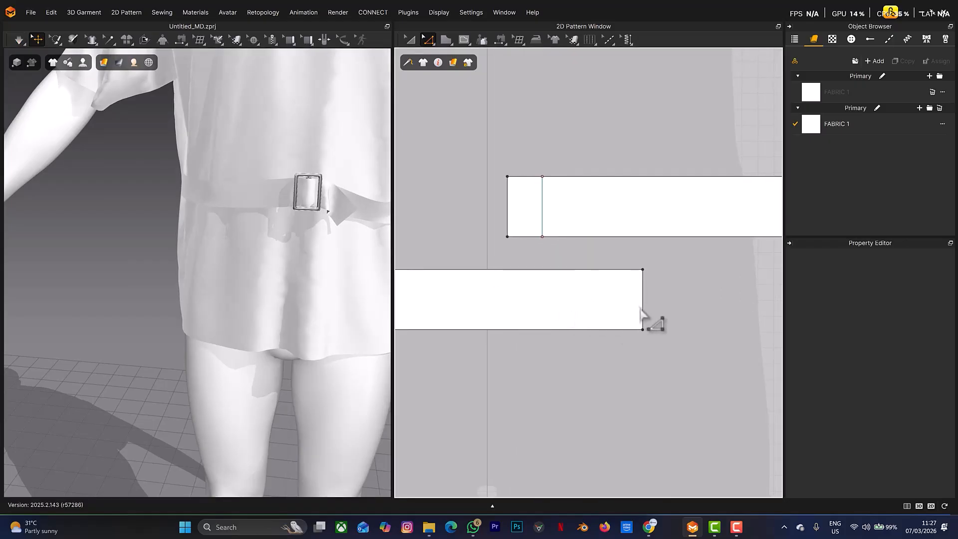
scroll(647, 314, down, 3)
click(651, 321)
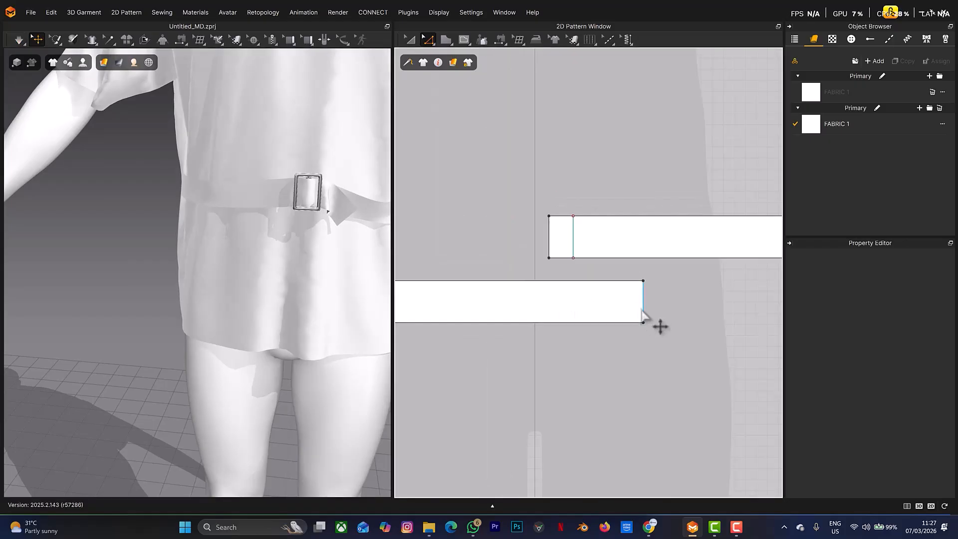
drag(690, 315, 704, 313)
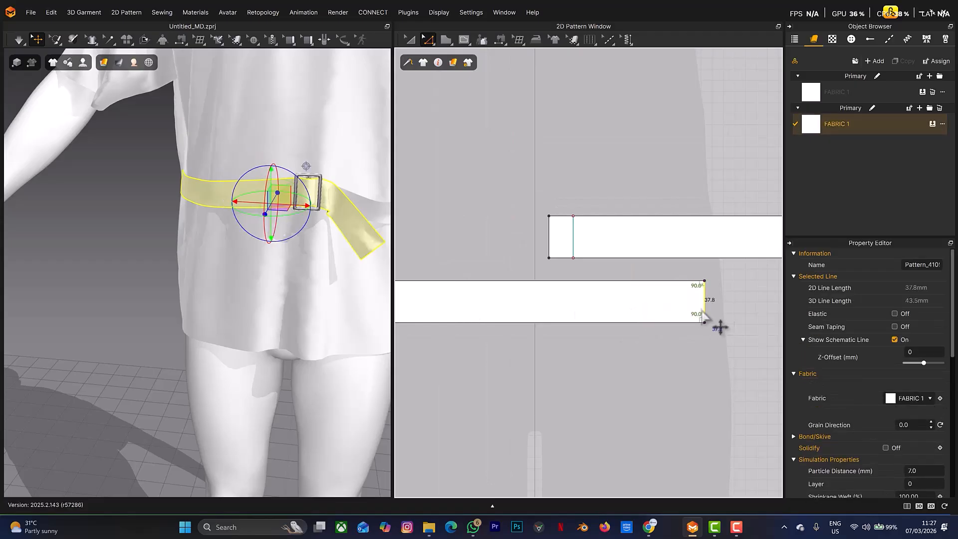
scroll(253, 289, down, 3)
key(space)
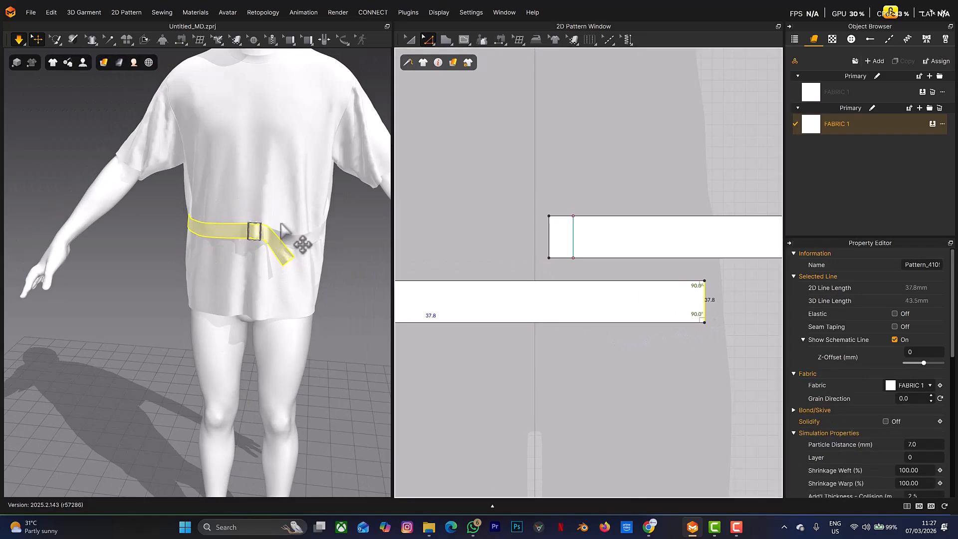
right_drag(299, 231, 280, 220)
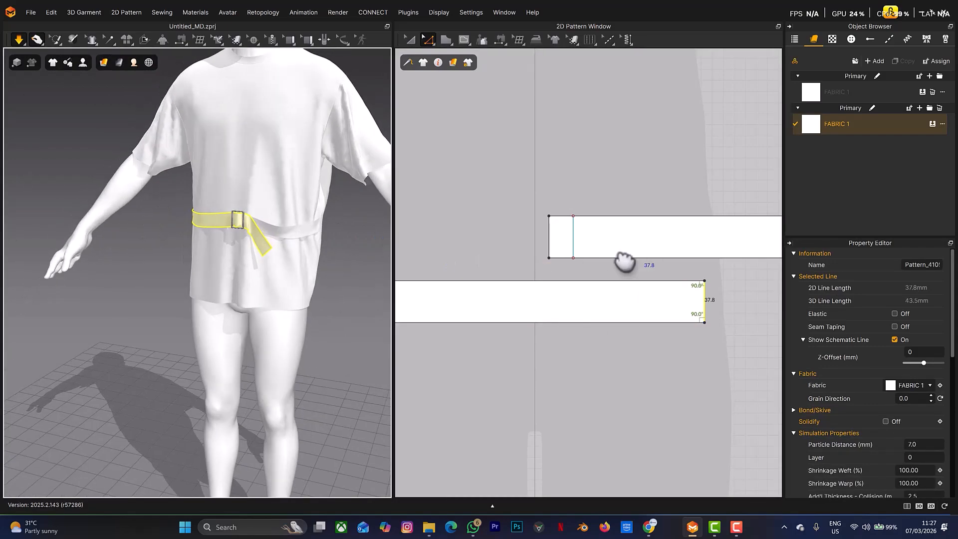
Step: Shorten the looped strap by moving its far short edge inward 30.2 mm, and let the simulation tighten it
right_drag(622, 261, 439, 297)
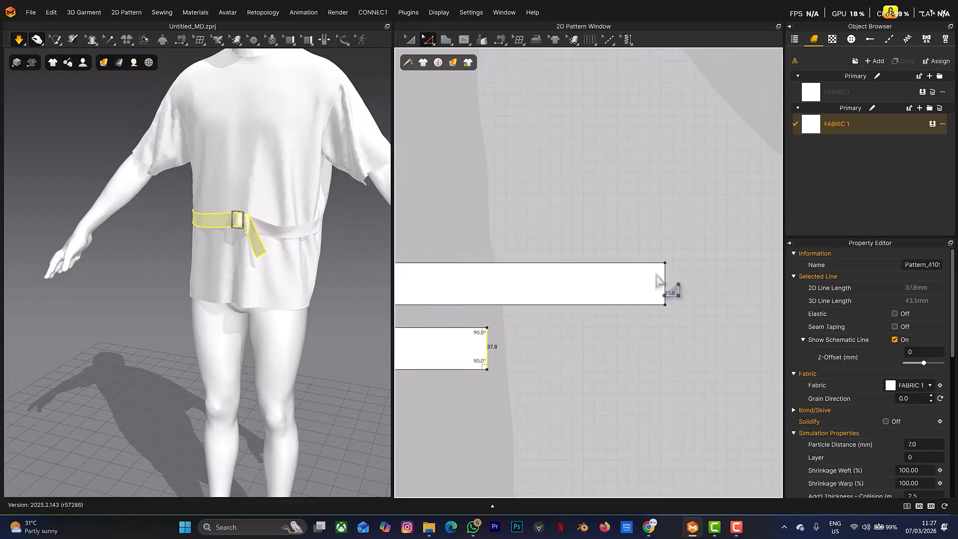
drag(664, 289, 631, 287)
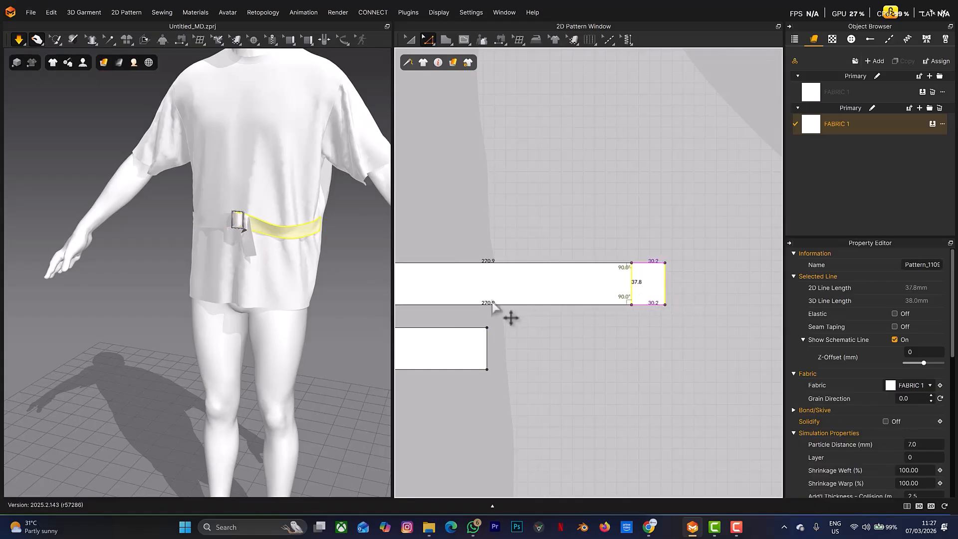
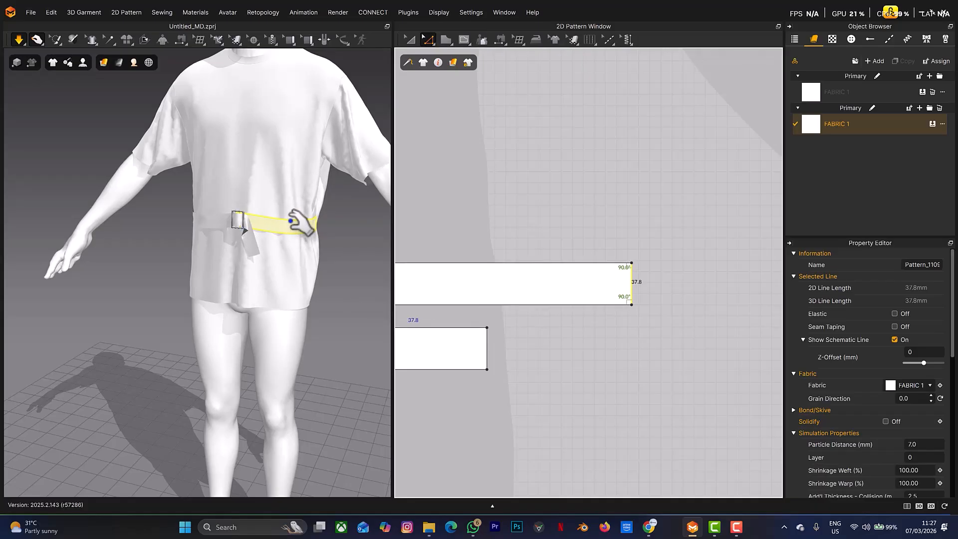
key(w)
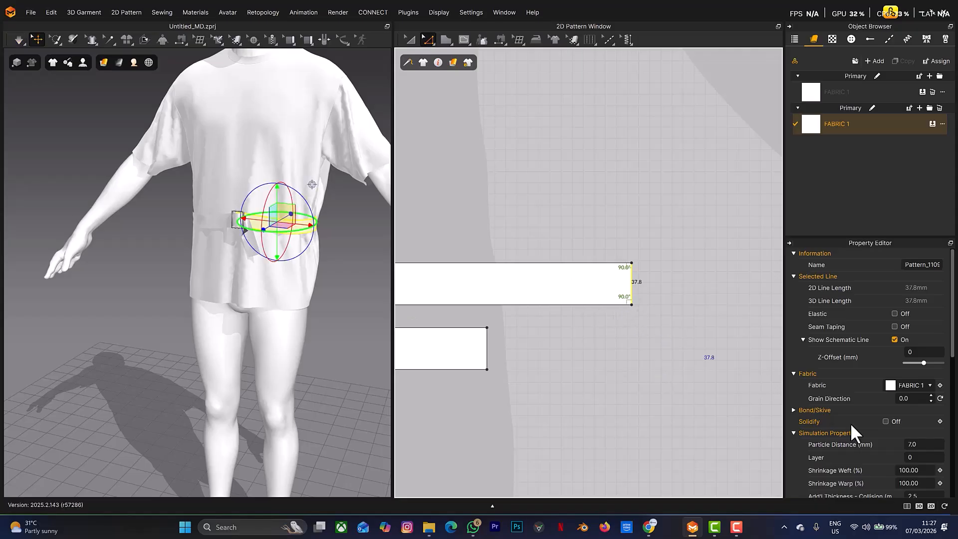
Step: Switch the belt buckle trim from frozen to active so that it takes part in the simulation
scroll(205, 234, up, 3)
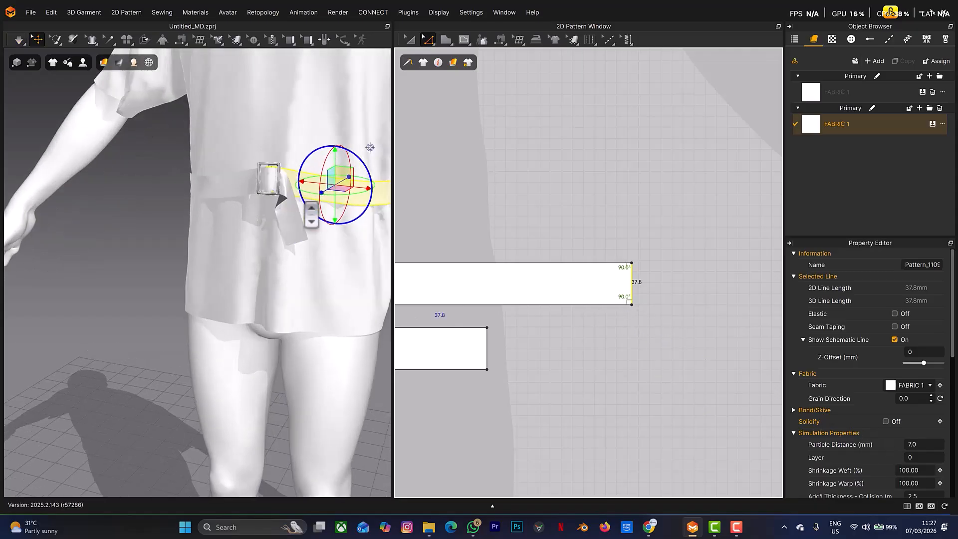
middle_drag(242, 229, 220, 275)
right_drag(220, 261, 240, 261)
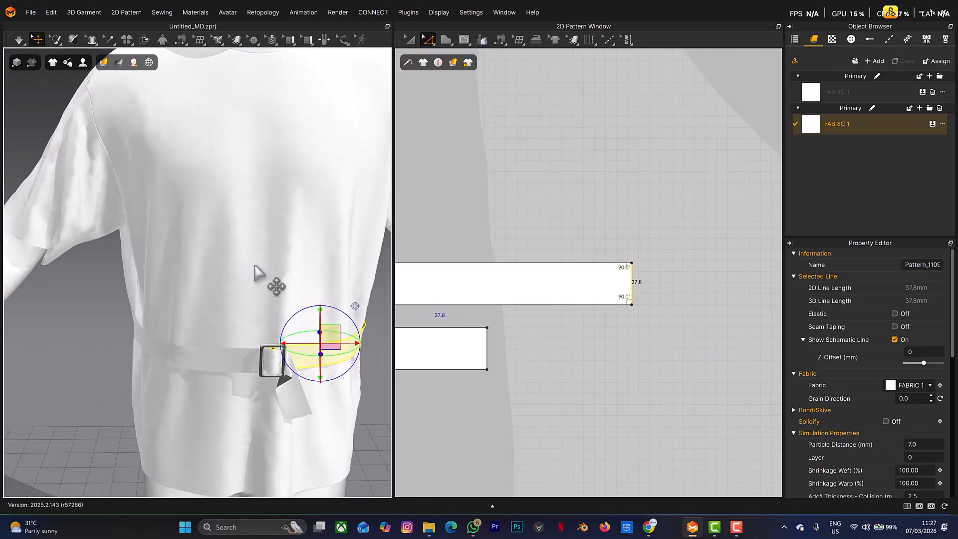
middle_drag(256, 270, 198, 196)
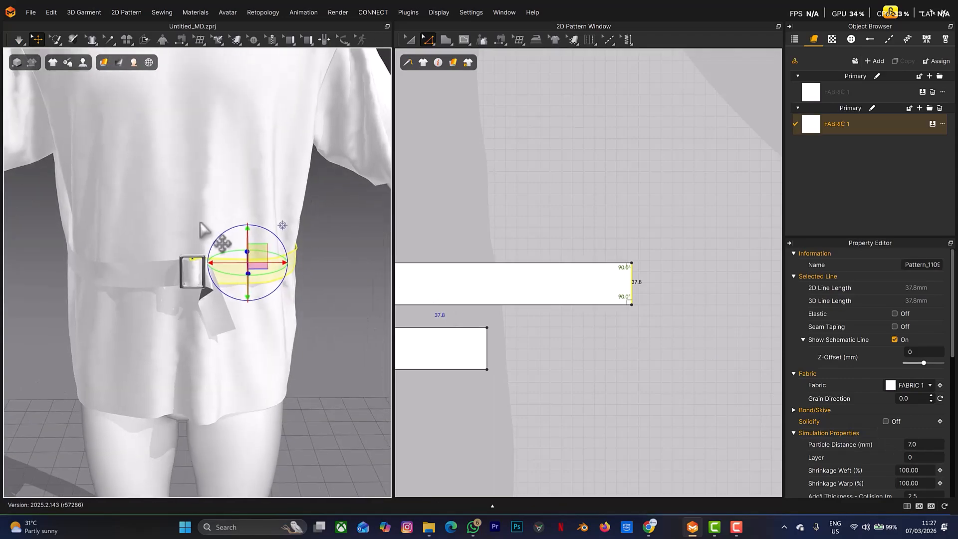
click(194, 257)
scroll(202, 262, up, 2)
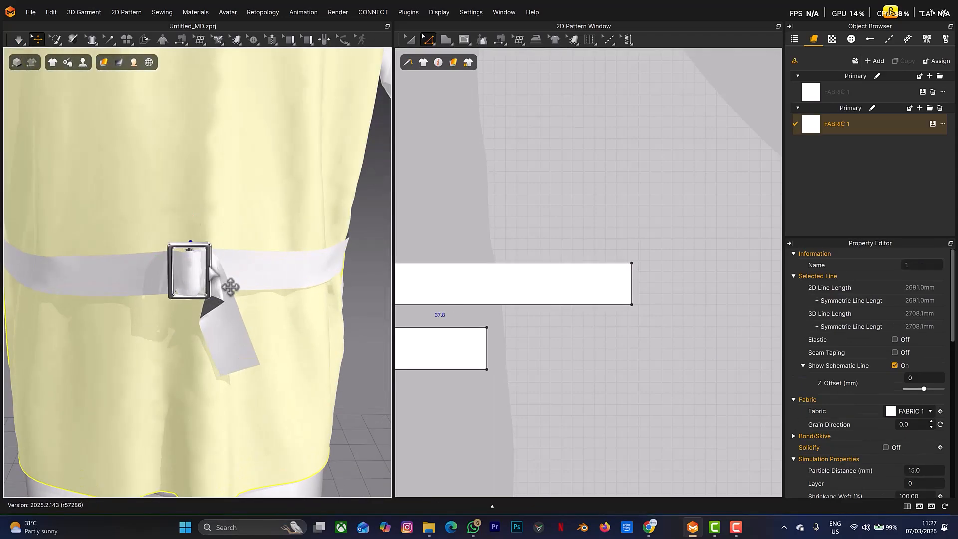
click(209, 265)
right_click(209, 266)
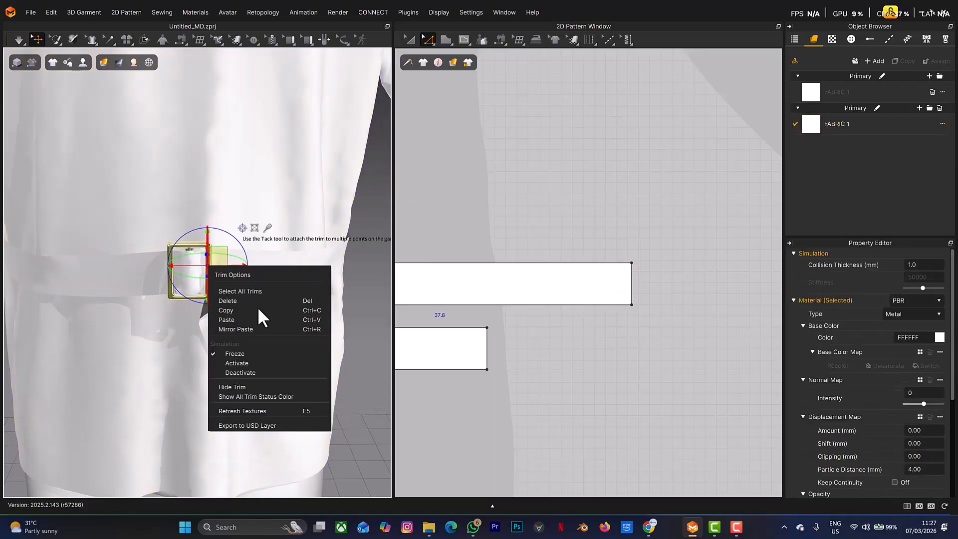
click(243, 364)
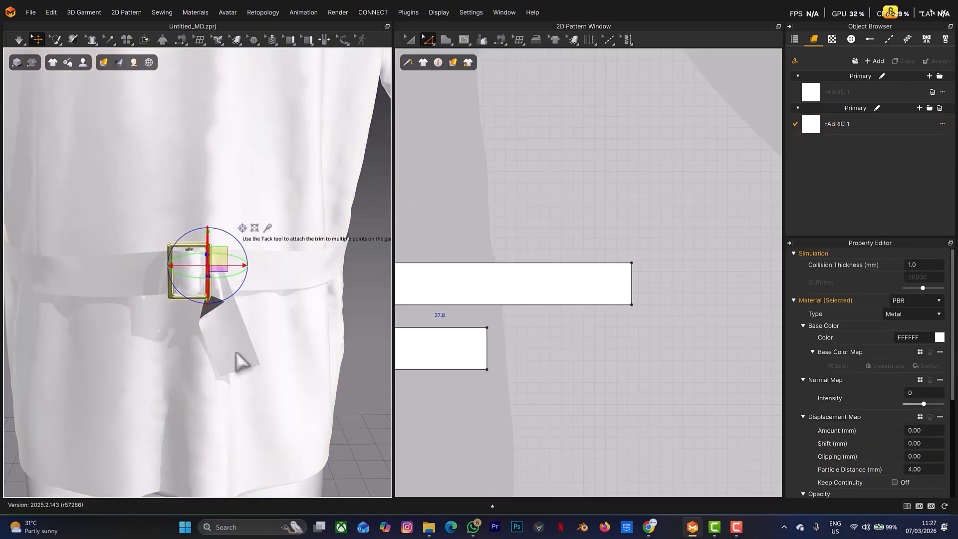
Step: Simulate the garment with the activated buckle while checking its fit from the side and front
scroll(230, 353, down, 2)
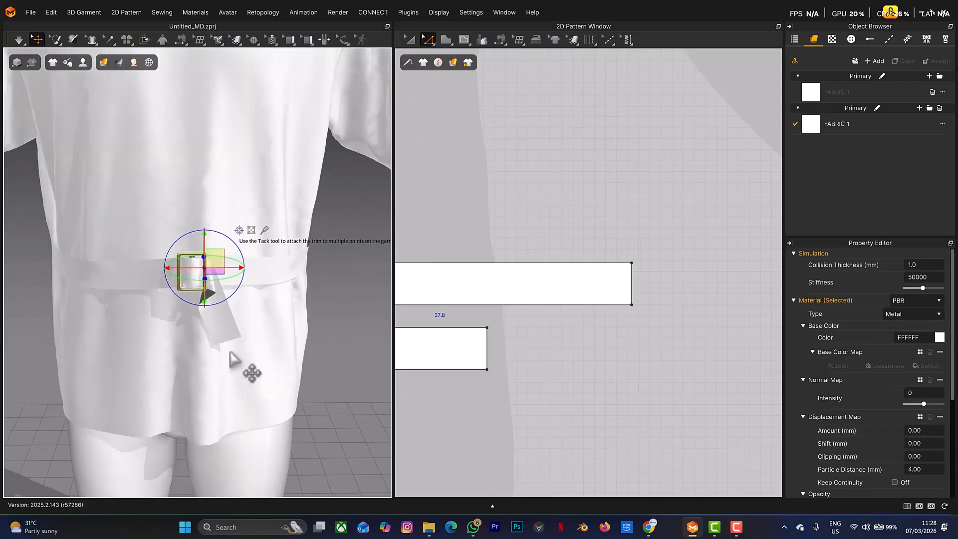
right_drag(244, 351, 262, 348)
key(space)
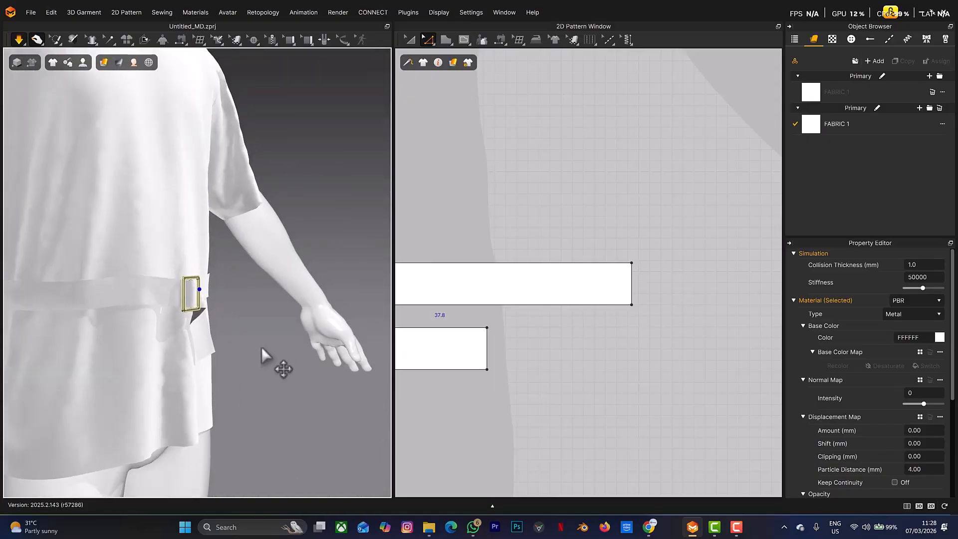
mouse_move(235, 310)
right_down()
mouse_move(220, 314)
mouse_move(253, 315)
right_up()
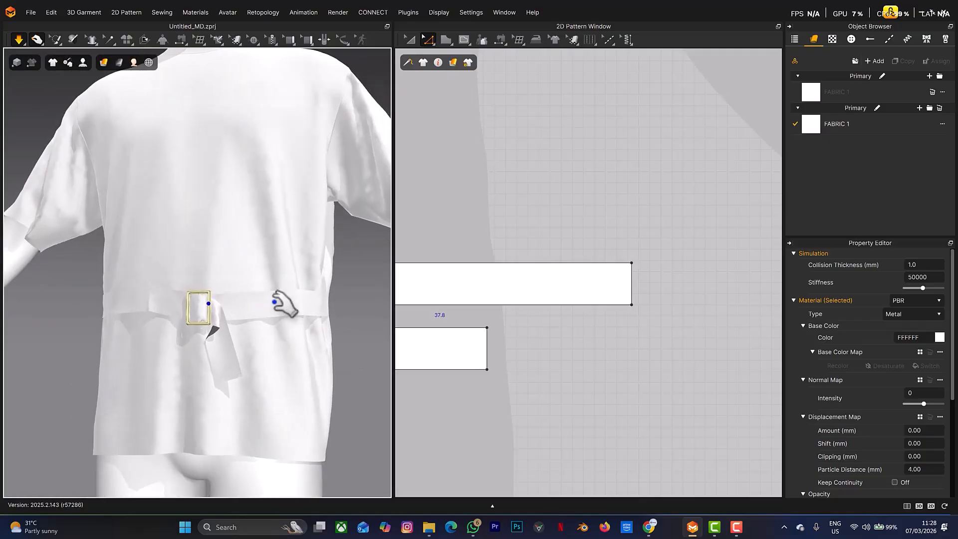
key(space)
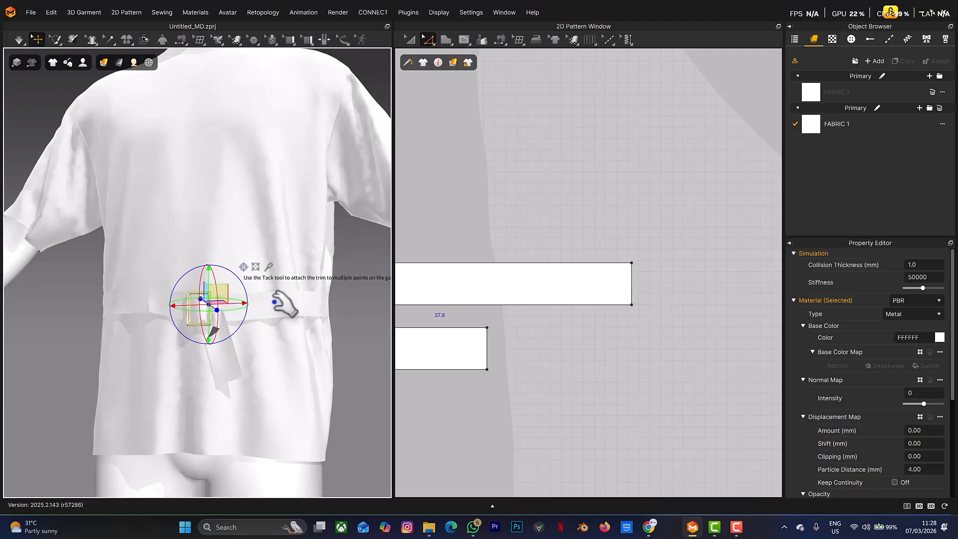
Step: Set the looped strap's Shrinkage Weft to 90% and simulate to tighten it
click(305, 322)
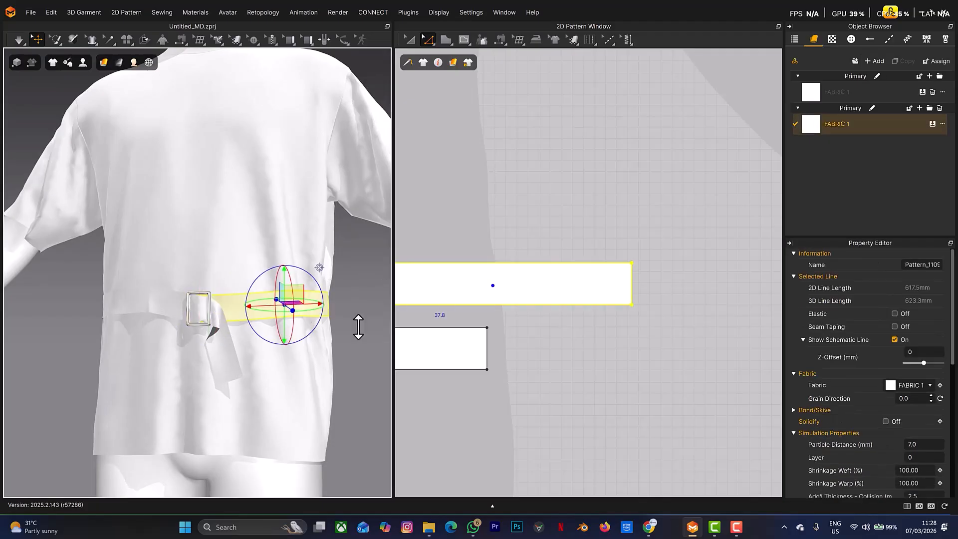
click(921, 470)
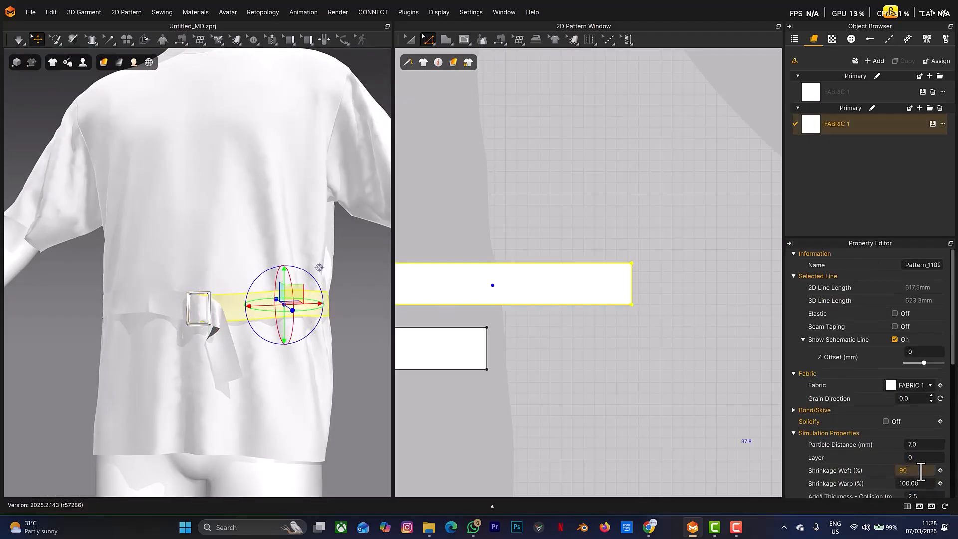
key(space)
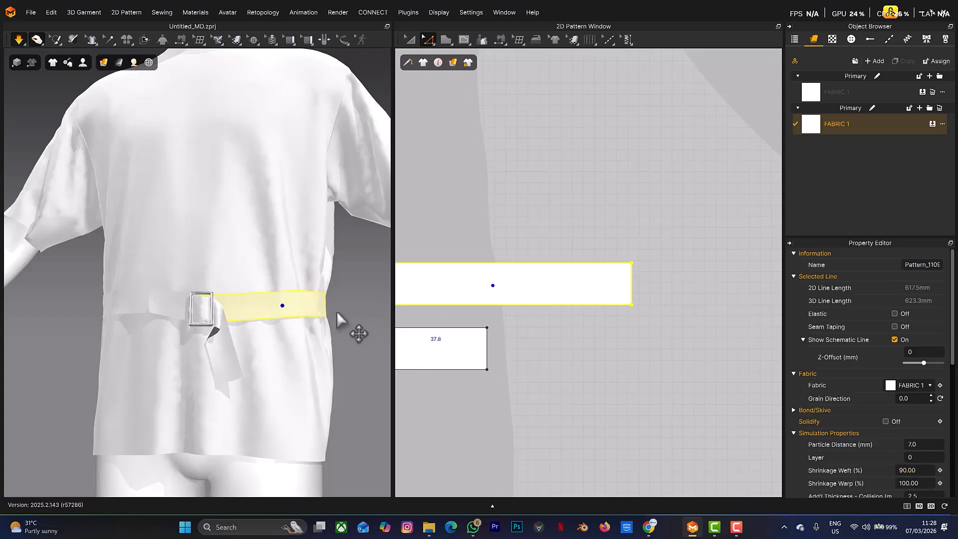
Step: Set the threaded strap's Shrinkage Weft to 90% and restart the simulation
click(176, 311)
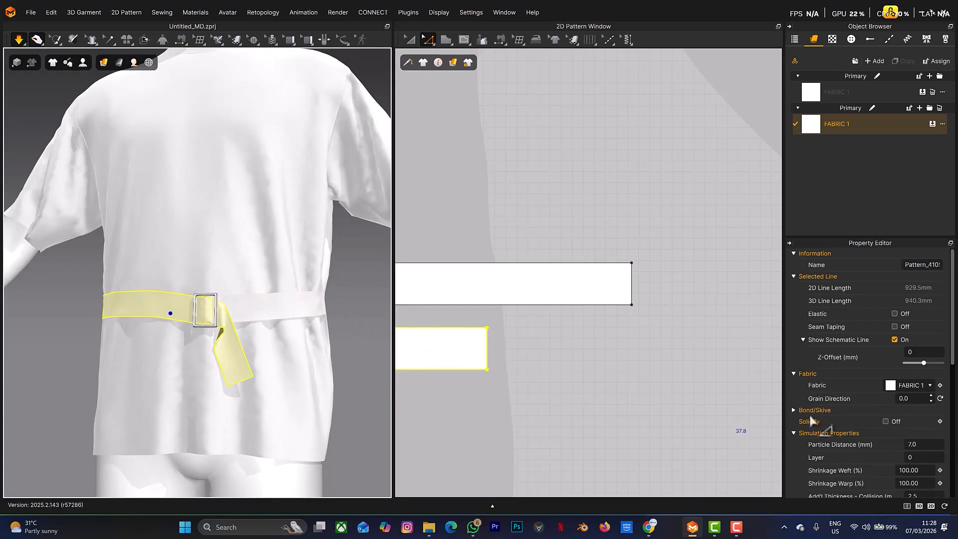
click(918, 470)
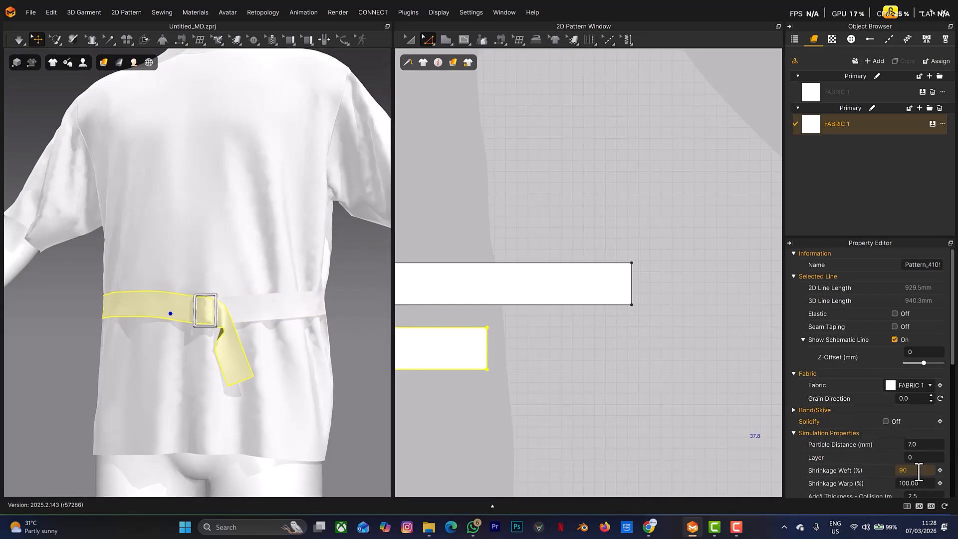
key(space)
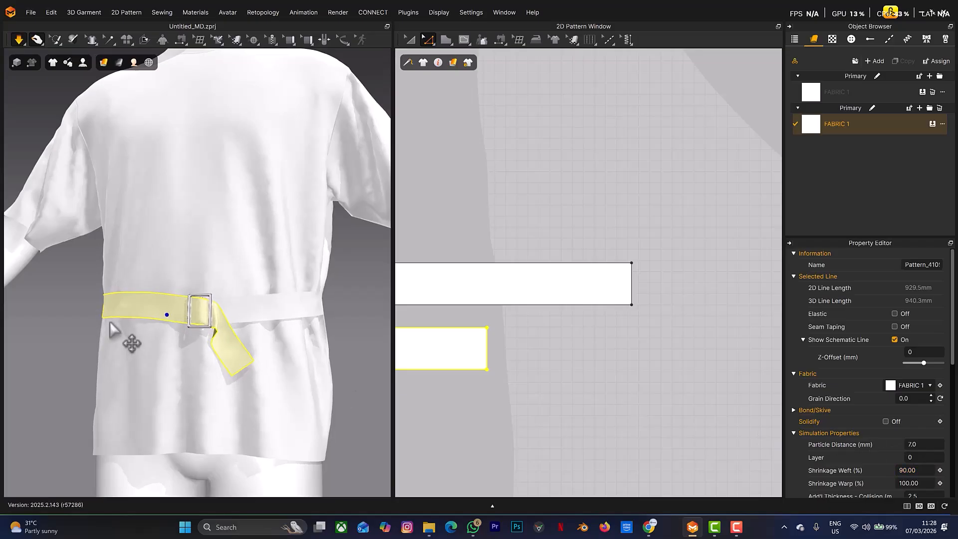
Step: Pull the threaded strap's loose end and the fabric beside the buckle during simulation to adjust how it hangs, then stop simulating
click(215, 310)
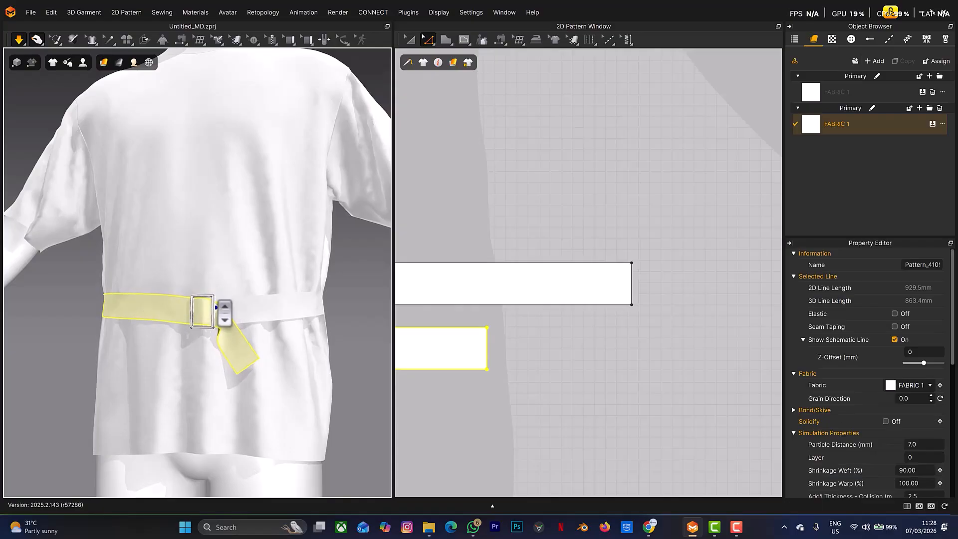
scroll(225, 309, up, 3)
mouse_move(235, 331)
right_down()
mouse_move(272, 338)
mouse_move(159, 355)
mouse_move(225, 338)
mouse_move(244, 298)
mouse_move(214, 305)
mouse_move(208, 328)
mouse_move(228, 335)
right_up()
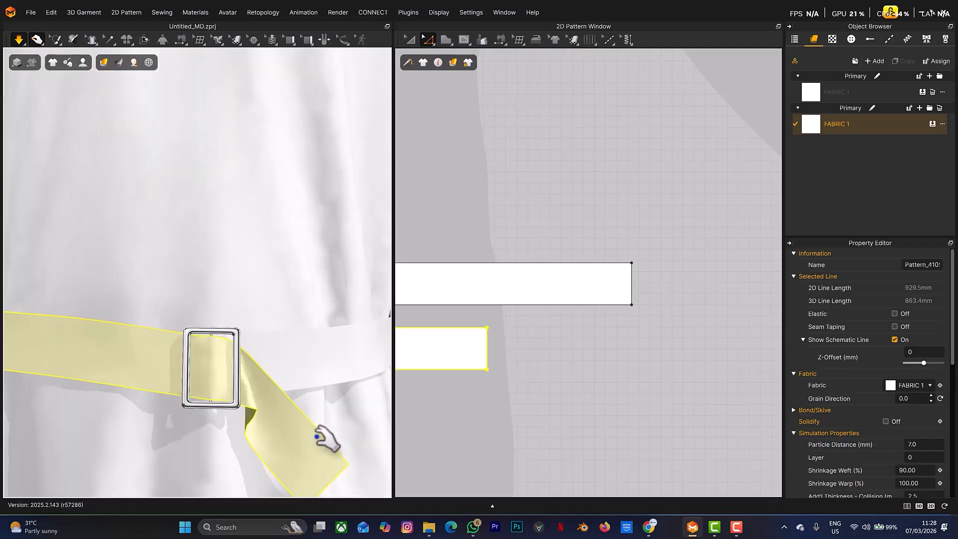
drag(333, 425, 339, 415)
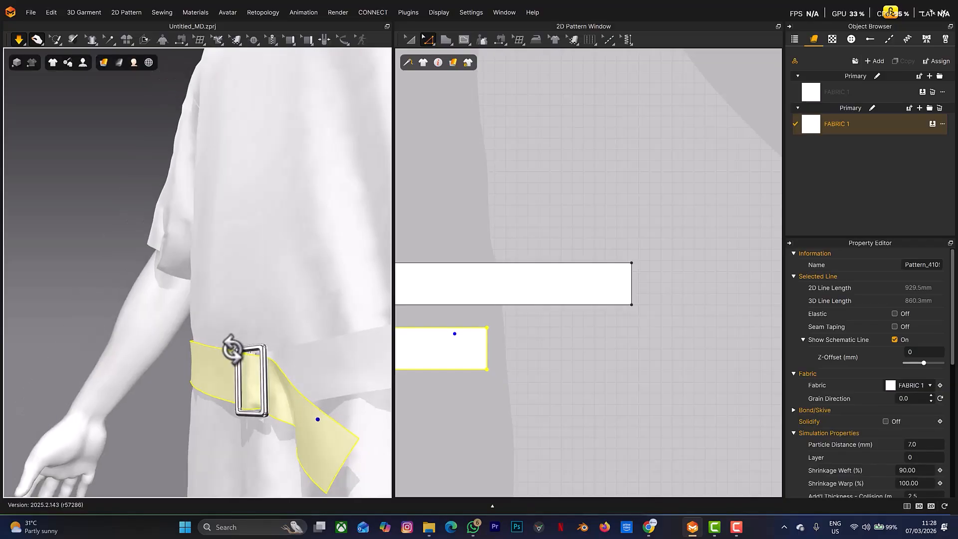
right_drag(231, 342, 208, 361)
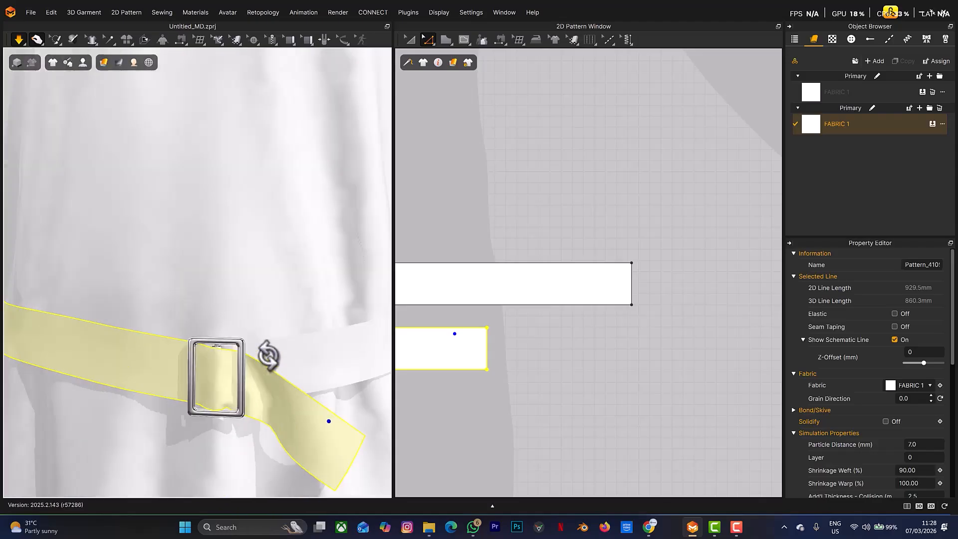
right_drag(269, 355, 246, 386)
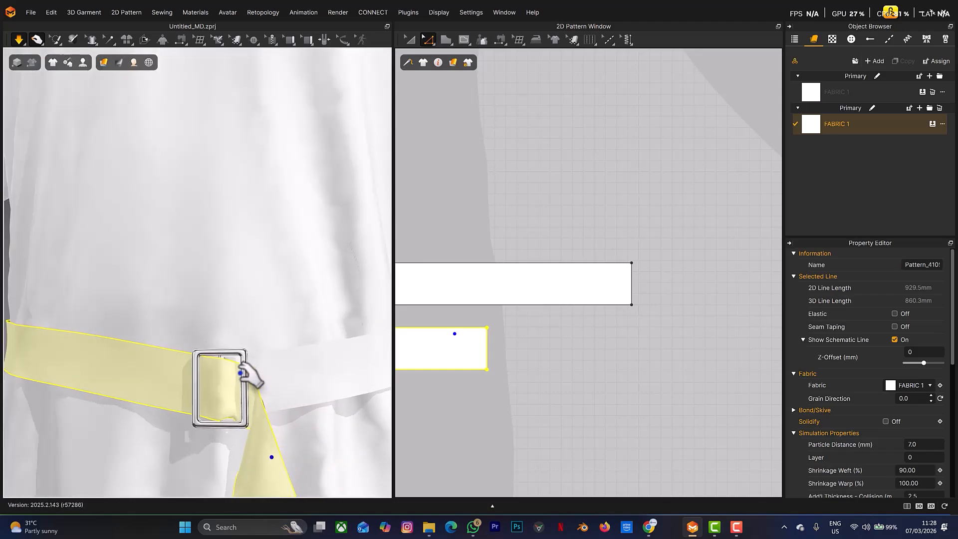
drag(239, 374, 249, 384)
key(space)
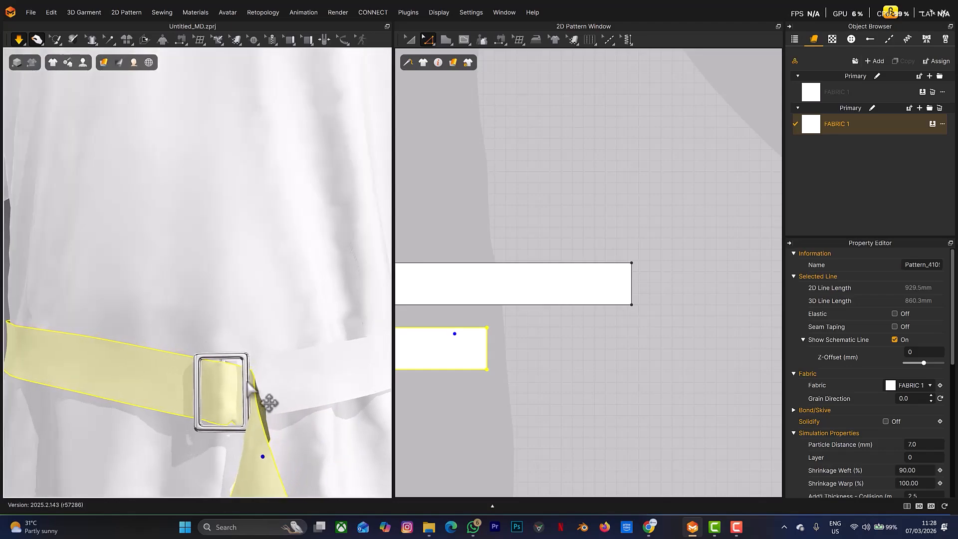
scroll(255, 394, up, 4)
middle_drag(267, 412, 240, 315)
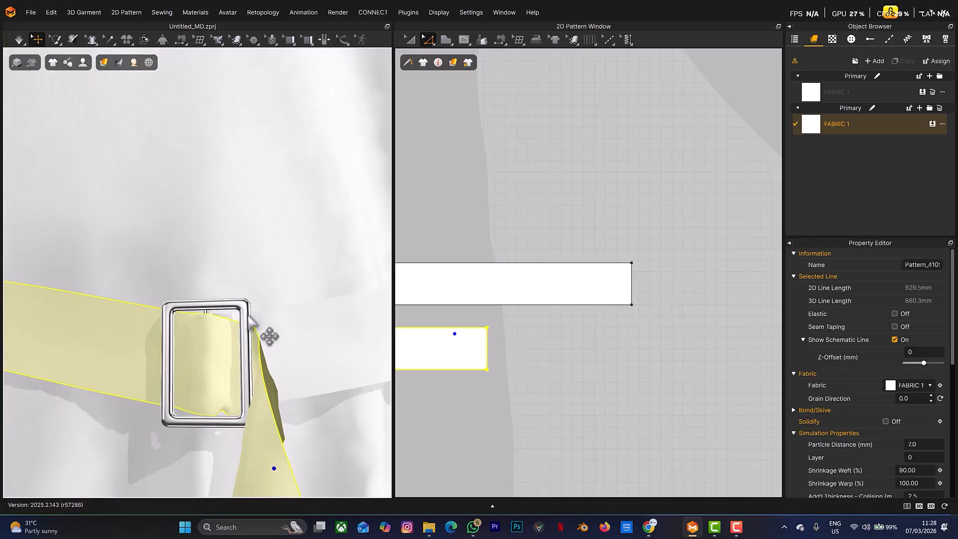
Step: Scale the belt buckle slightly narrower so its width fits more closely around the straps
click(241, 320)
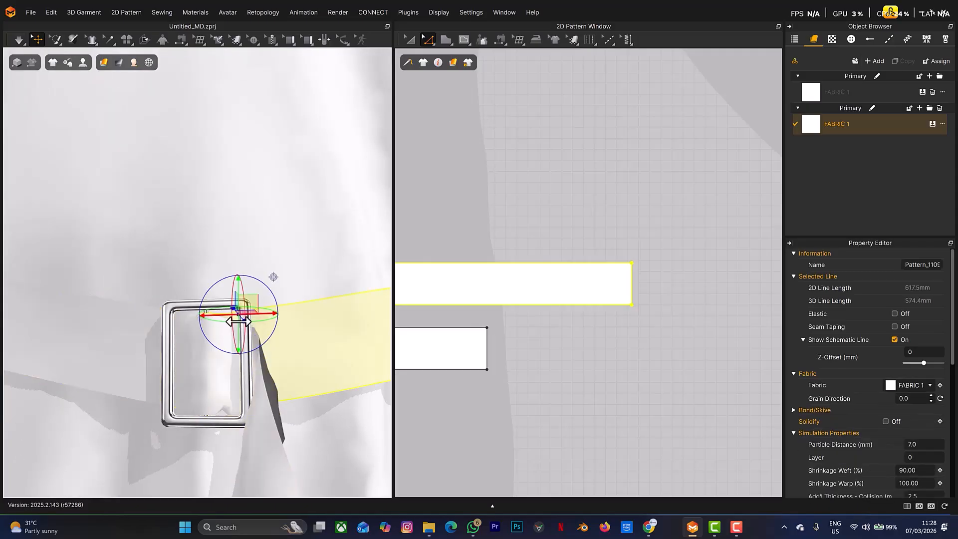
click(247, 389)
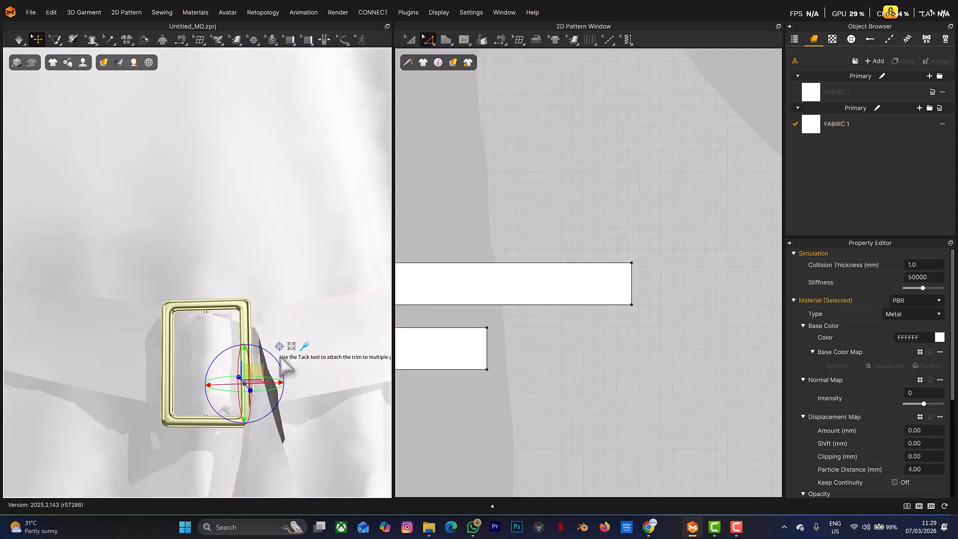
click(292, 347)
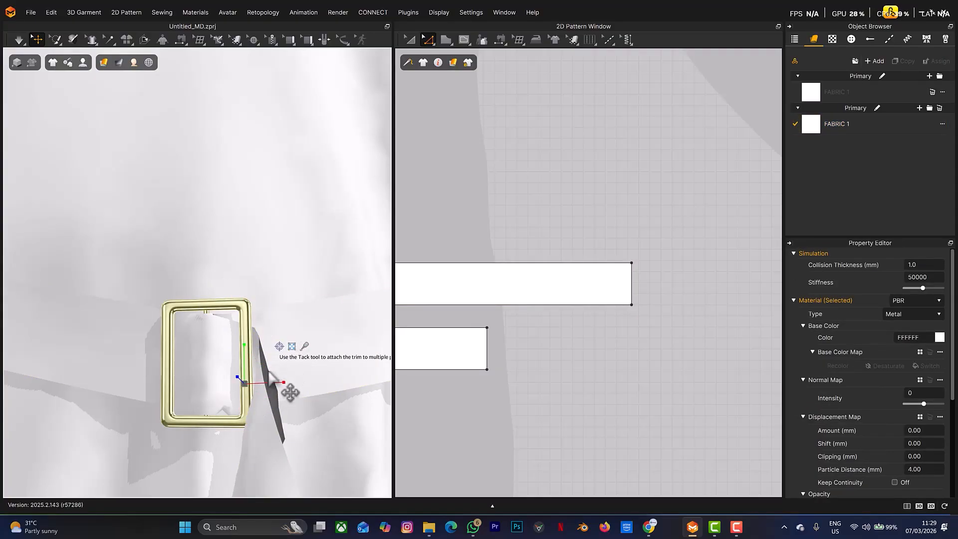
drag(274, 384, 272, 384)
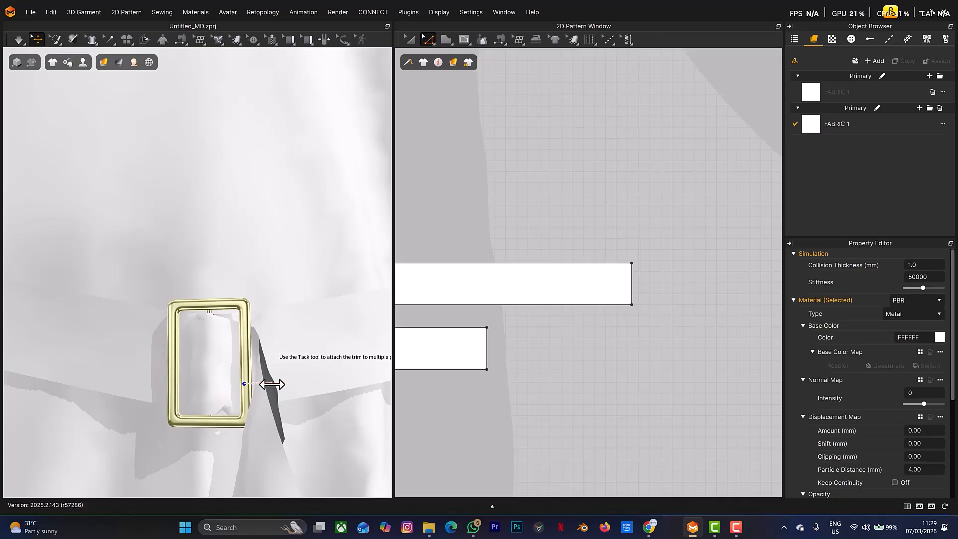
drag(272, 384, 277, 379)
Step: Simulate the garment while pulling the threaded strap beside the buckle, then stop the simulation
key(space)
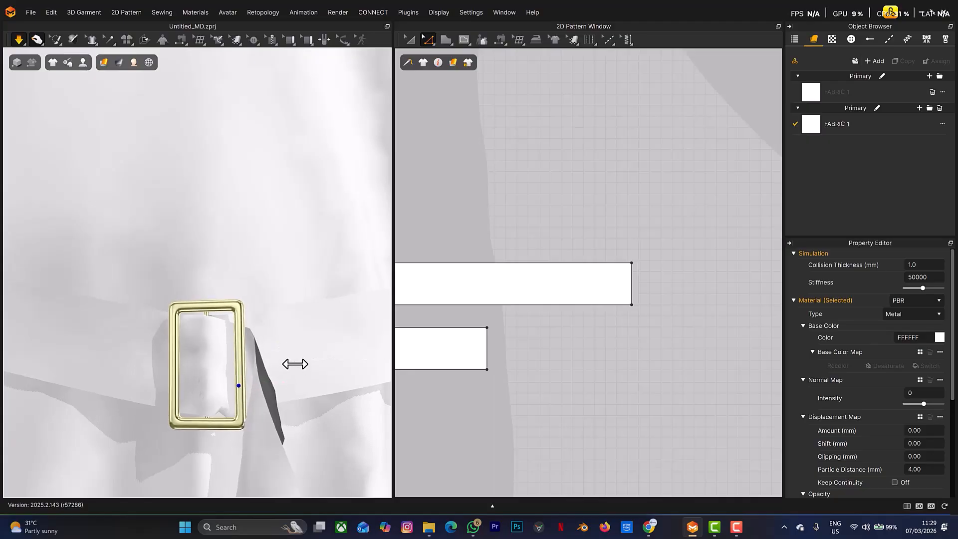
drag(263, 386, 283, 319)
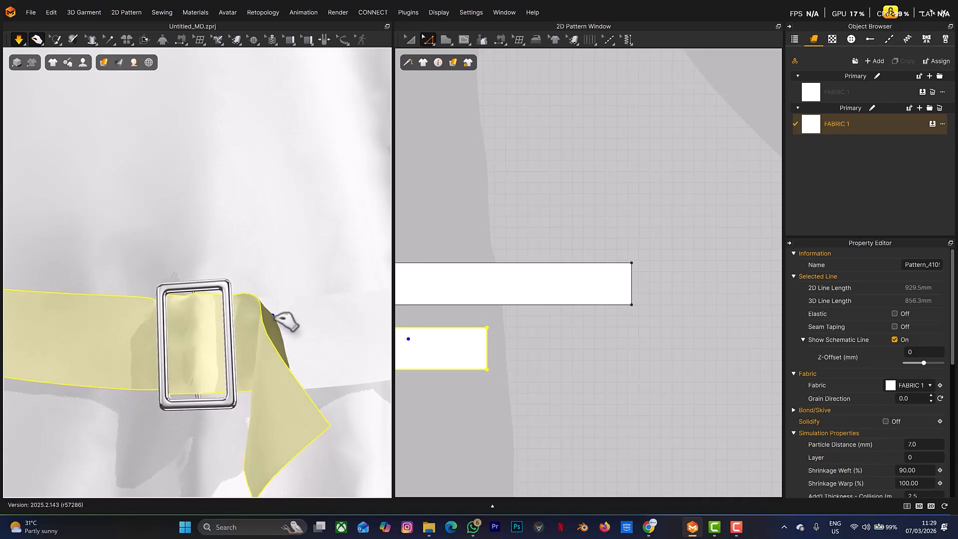
key(space)
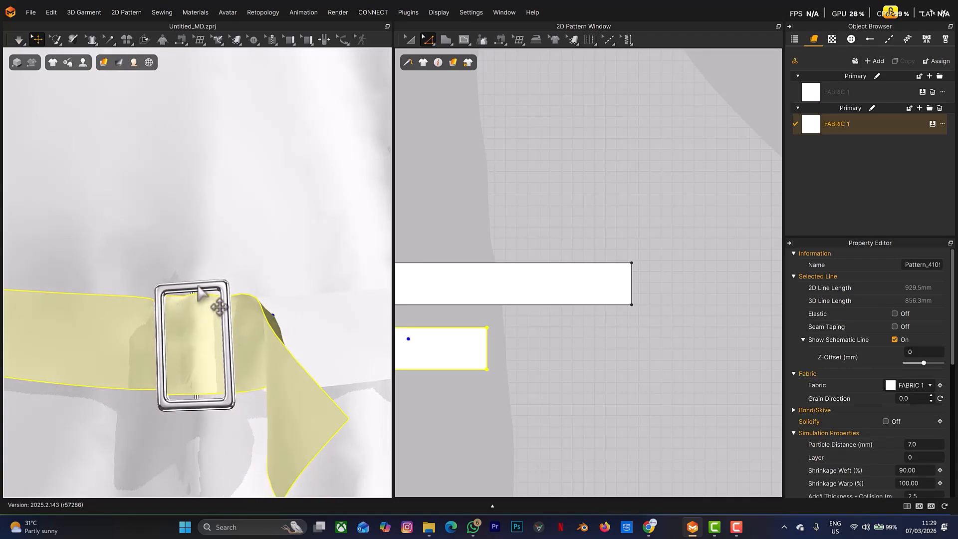
Step: Scale the buckle slightly shorter in height and simulate it with the straps
click(199, 289)
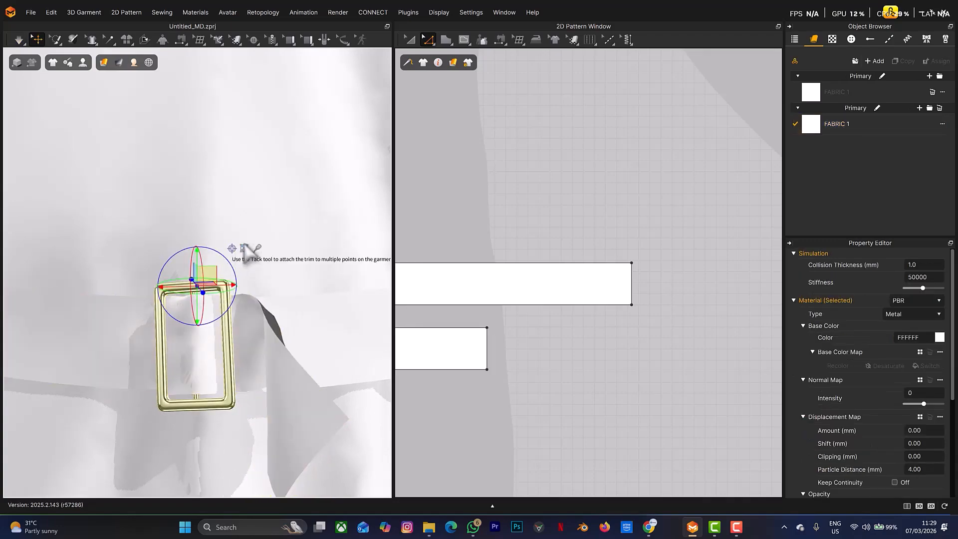
click(244, 246)
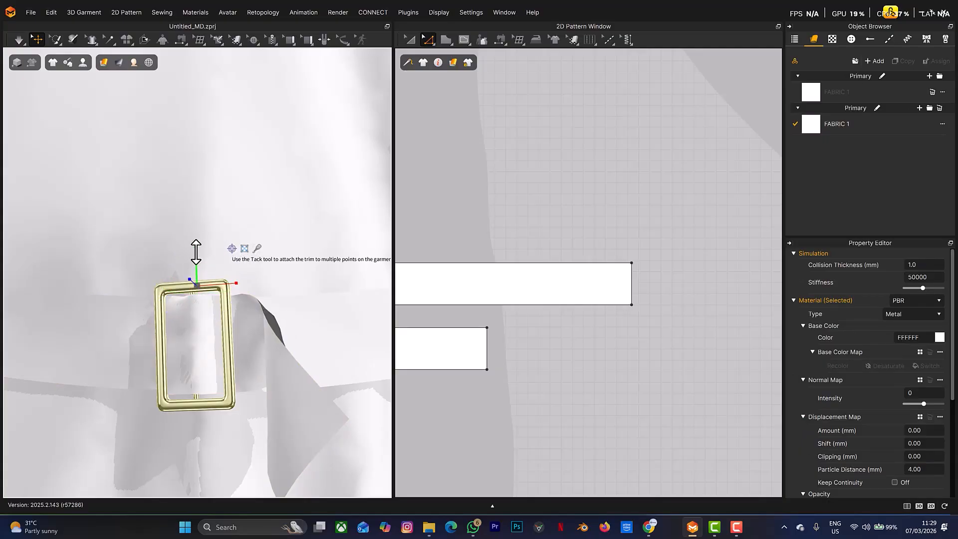
drag(195, 252, 196, 254)
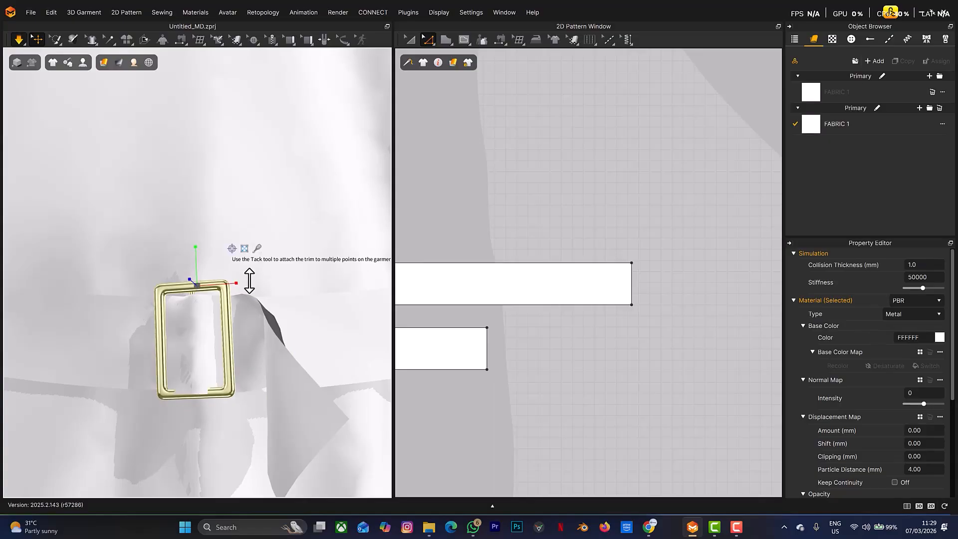
click(193, 402)
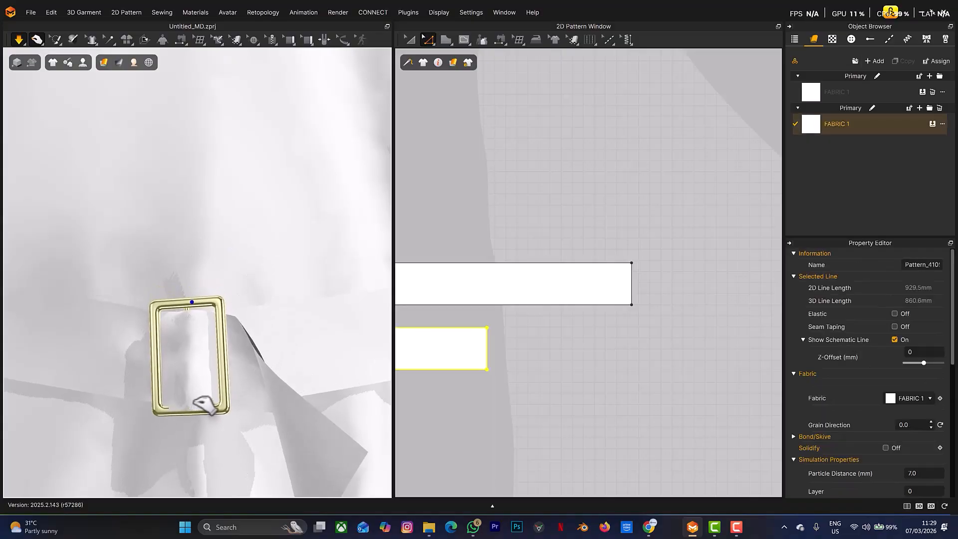
scroll(200, 404, up, 3)
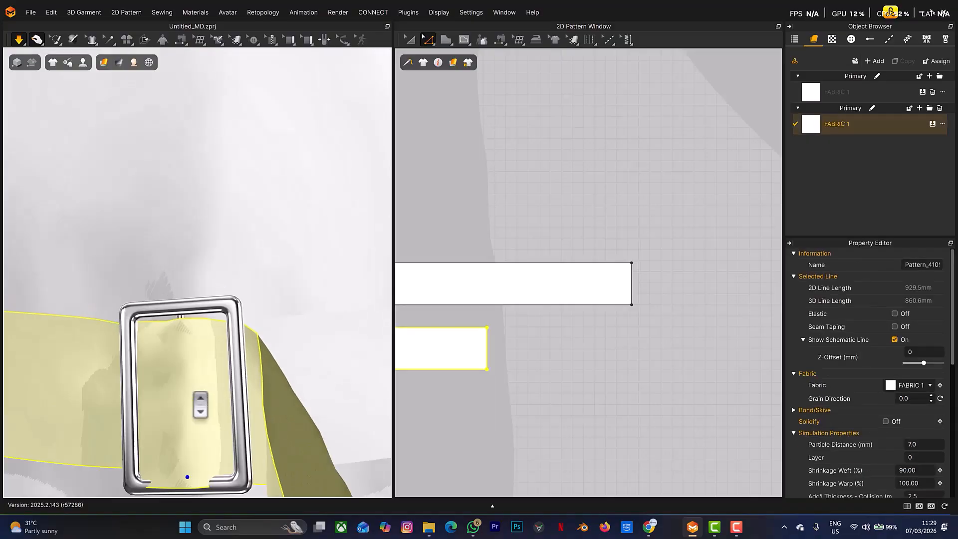
key(space)
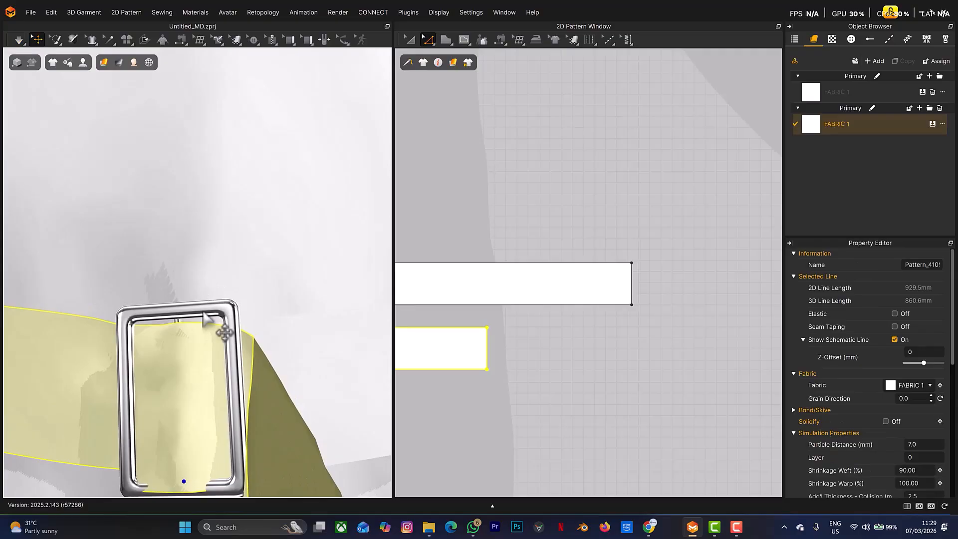
Step: Move the buckle down slightly over the strap and simulate while checking its fit from the side
click(207, 318)
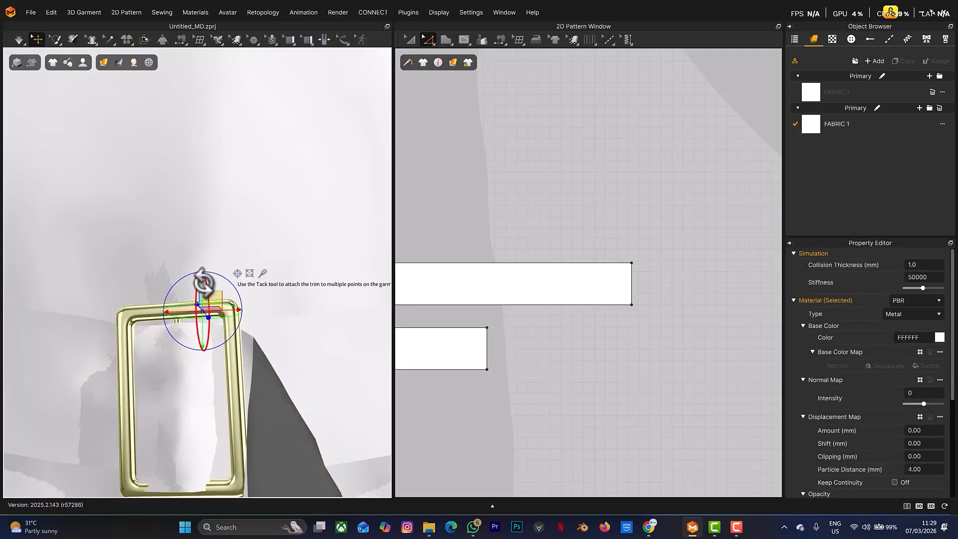
drag(202, 285, 201, 291)
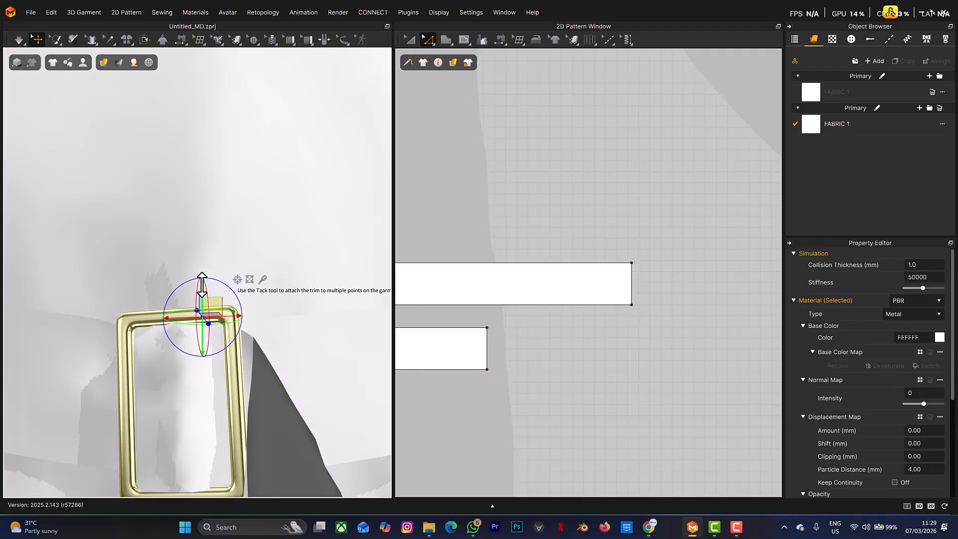
key(space)
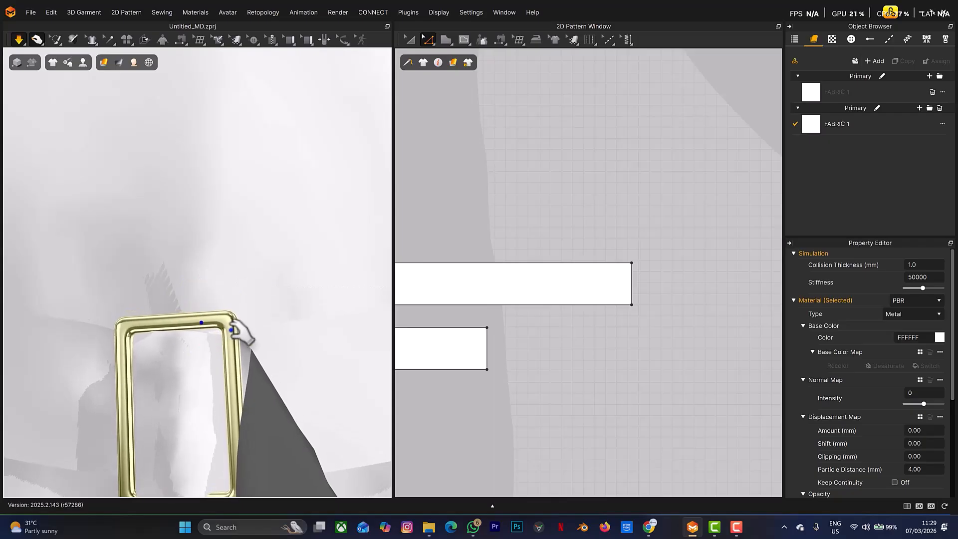
scroll(245, 331, down, 5)
right_drag(287, 313, 269, 332)
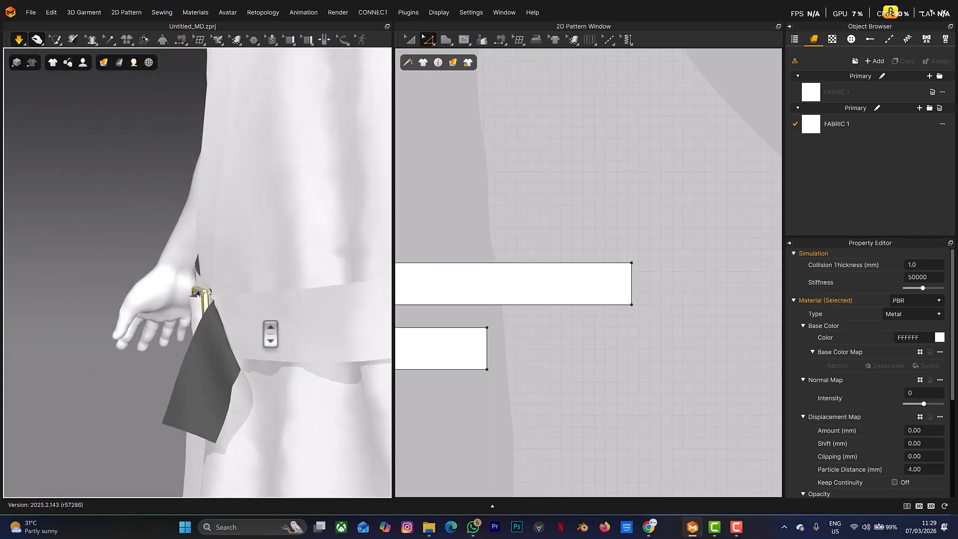
scroll(270, 333, down, 4)
key(space)
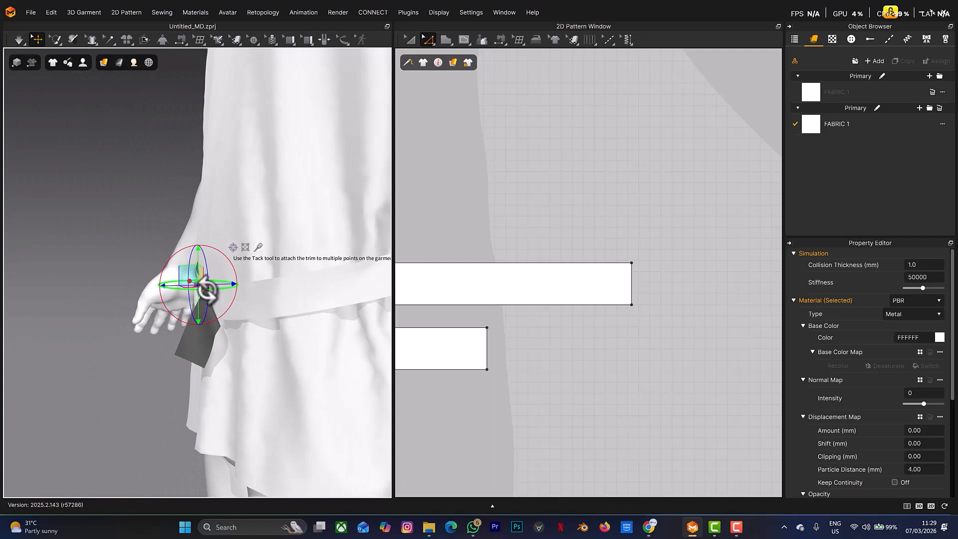
Step: Display the garment as Thick Textured Surface and inspect the buckle and straps from several angles
scroll(200, 284, up, 4)
scroll(244, 342, up, 3)
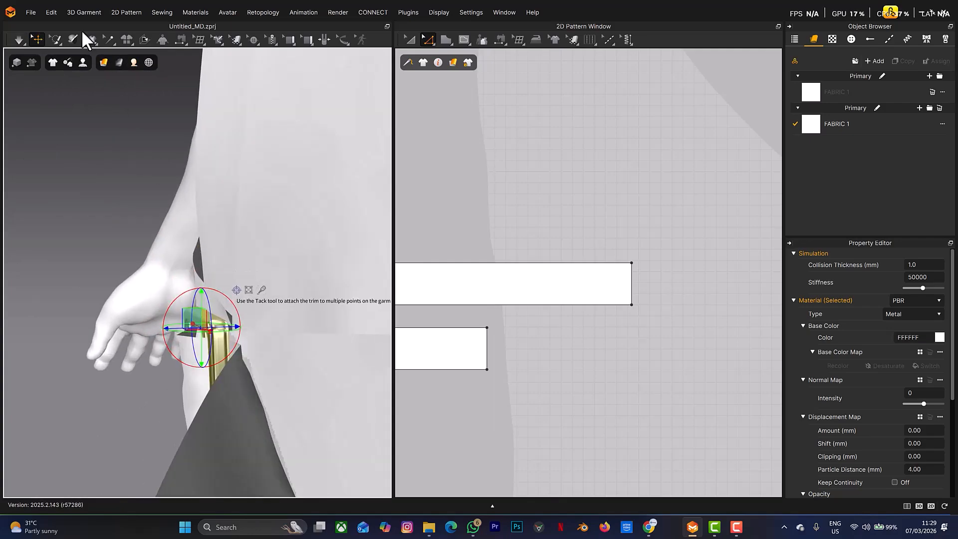
click(104, 62)
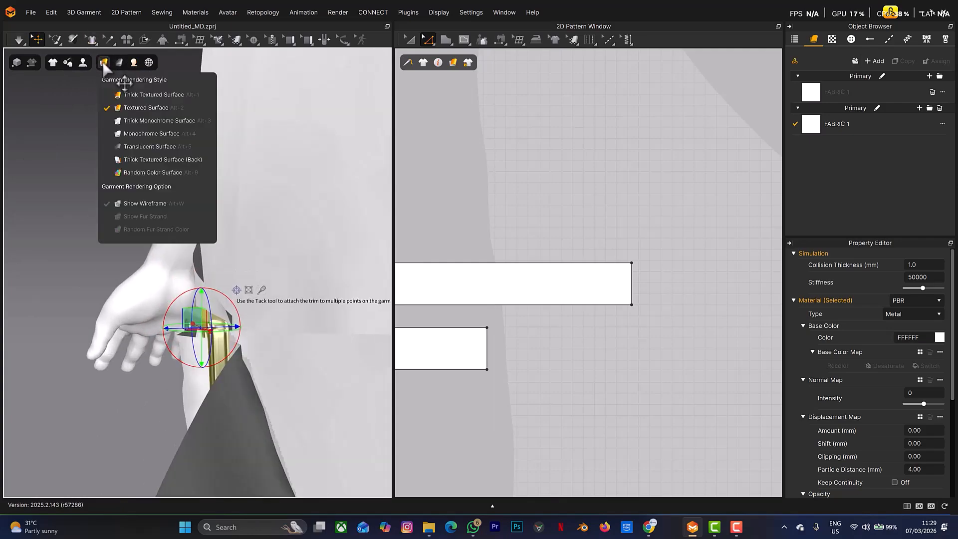
click(122, 95)
right_drag(216, 266, 317, 370)
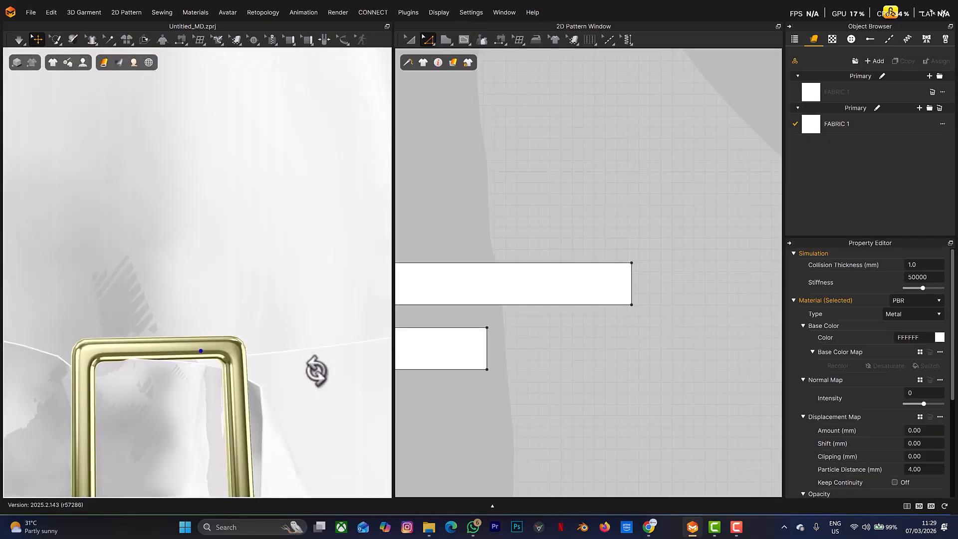
scroll(218, 409, down, 12)
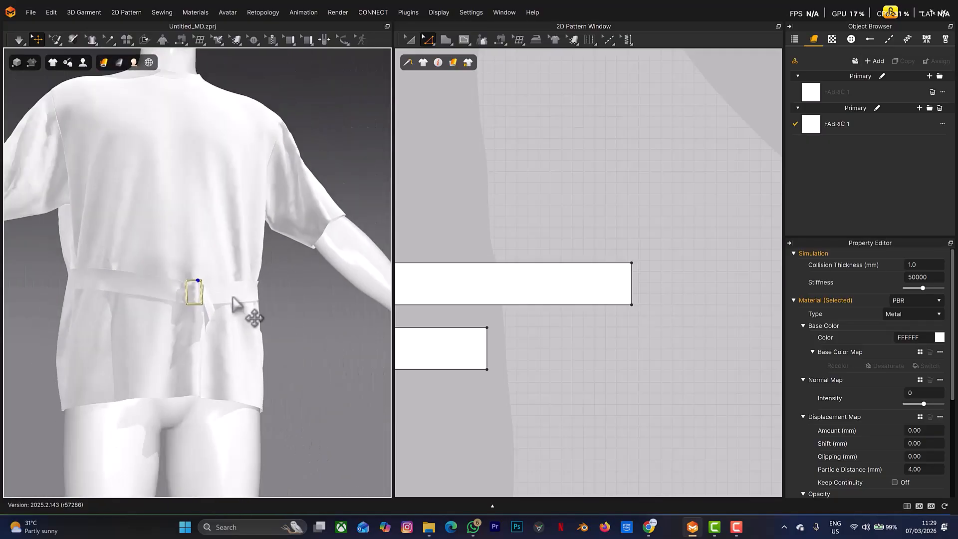
right_drag(234, 304, 223, 282)
scroll(234, 299, up, 5)
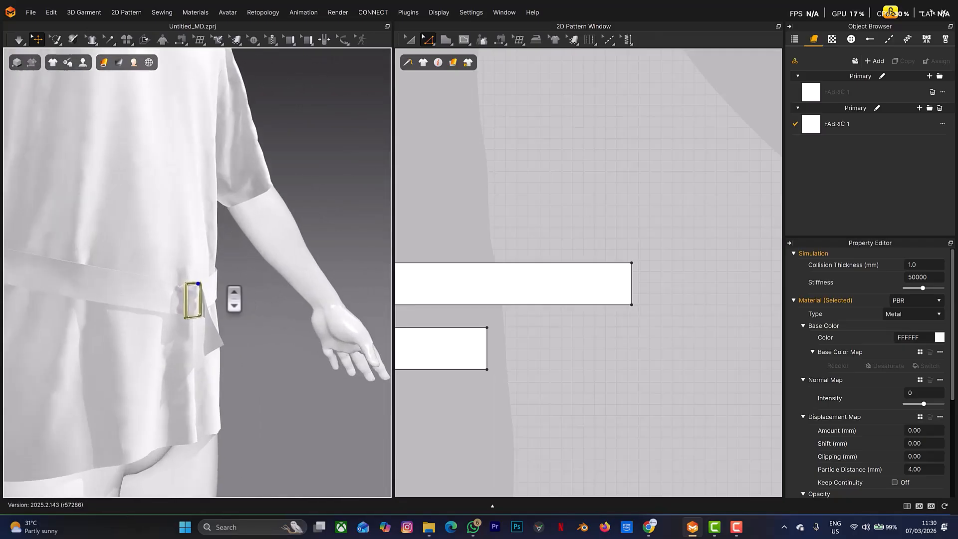
scroll(234, 299, up, 3)
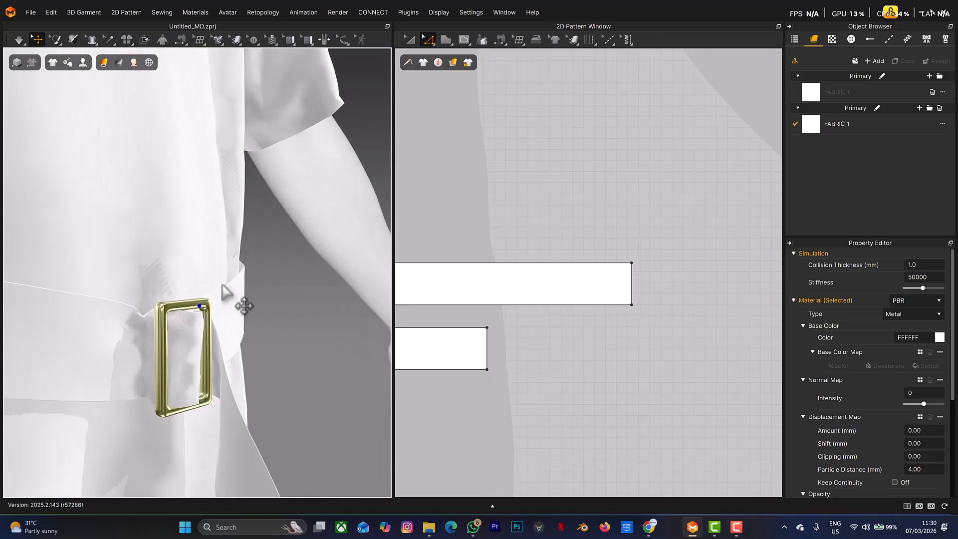
scroll(239, 285, down, 4)
right_drag(253, 285, 252, 310)
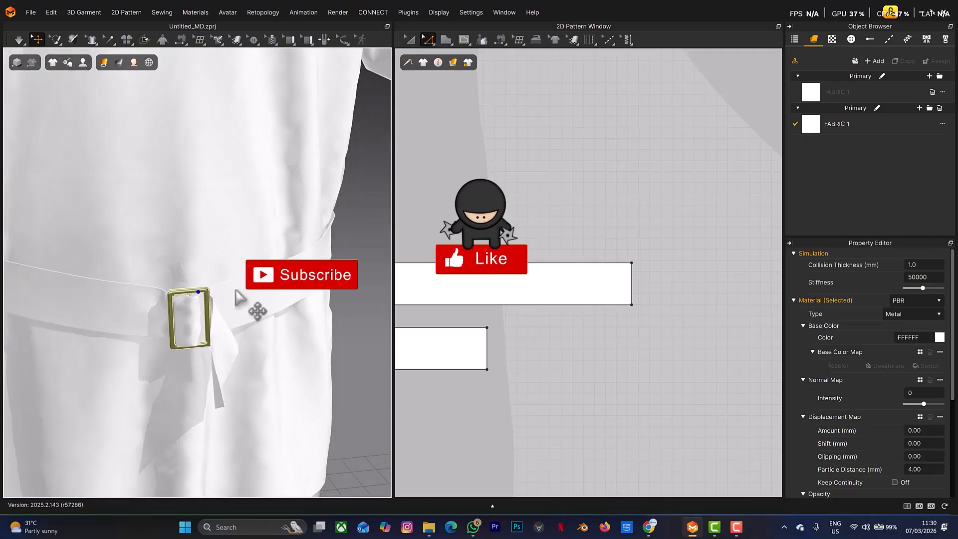